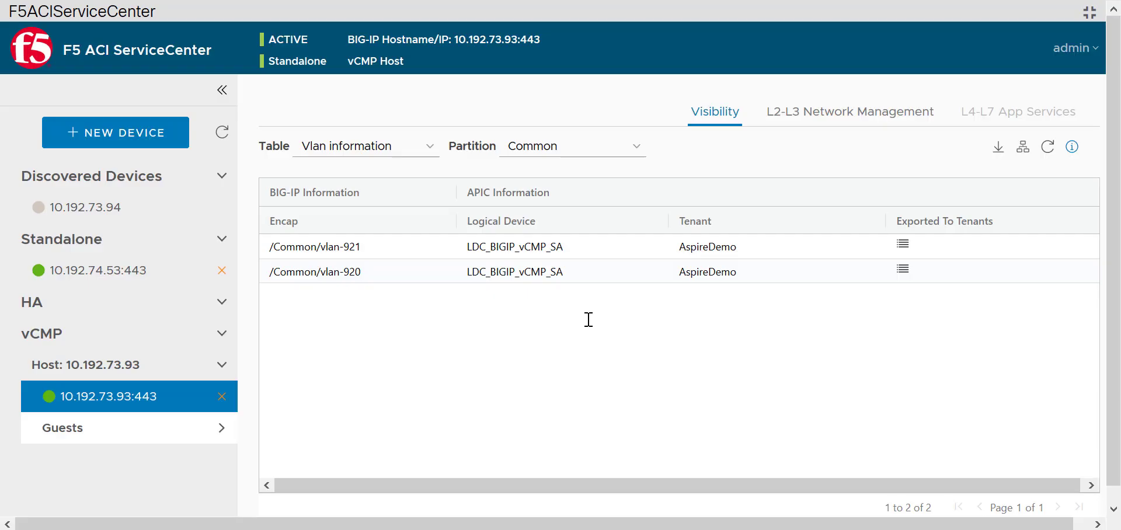
Log in to discovered BIG-IP 10.192.73.94 to add it as a vCMP host, then load standalone 10.192.74.53.
{"action": "left_click", "coordinate": [128, 213]}
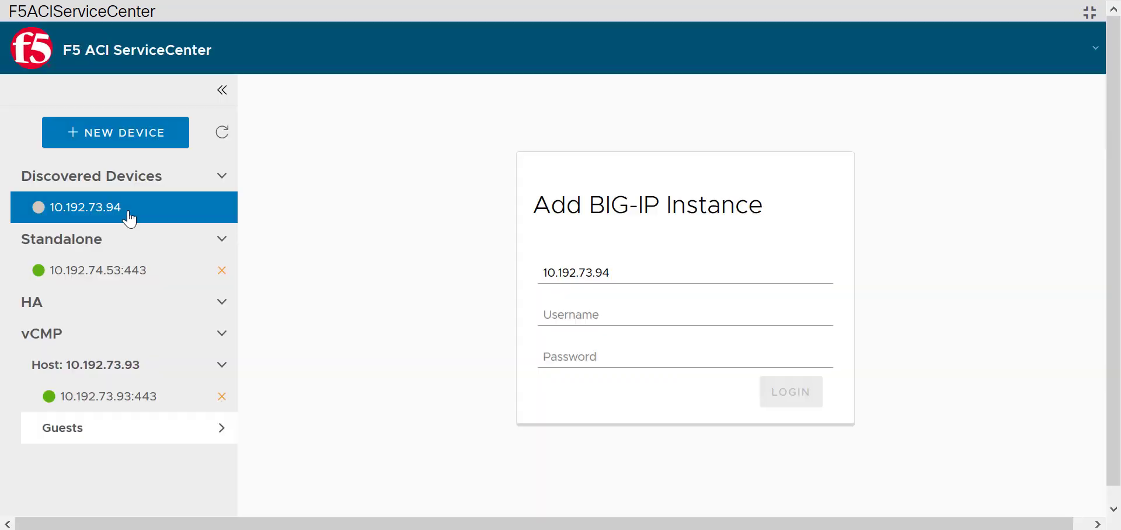
{"action": "left_click", "coordinate": [609, 322]}
{"action": "type", "text": "admin"}
{"action": "key", "text": "Tab"}
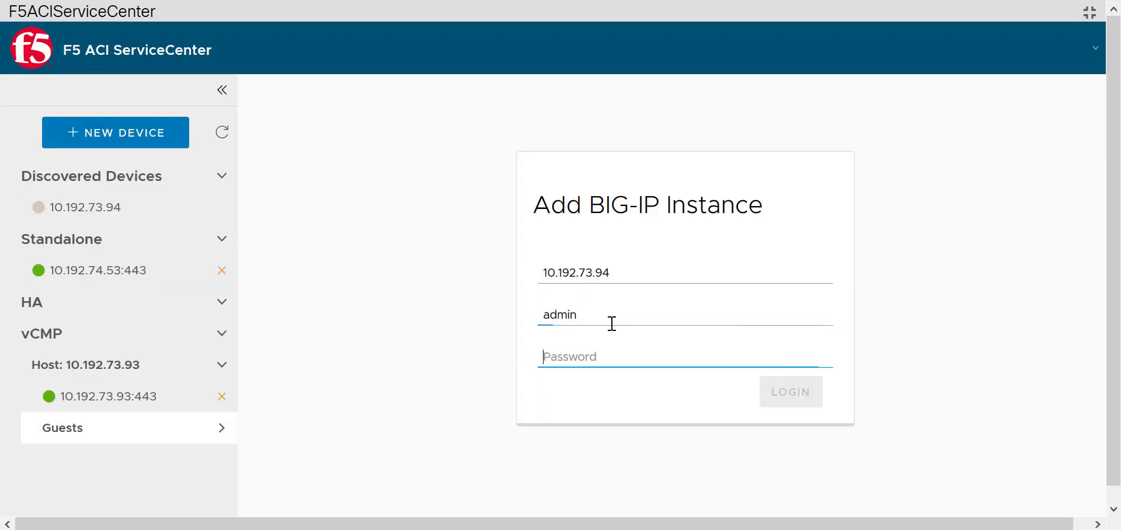
{"action": "type", "text": "admin"}
{"action": "key", "text": "Return"}
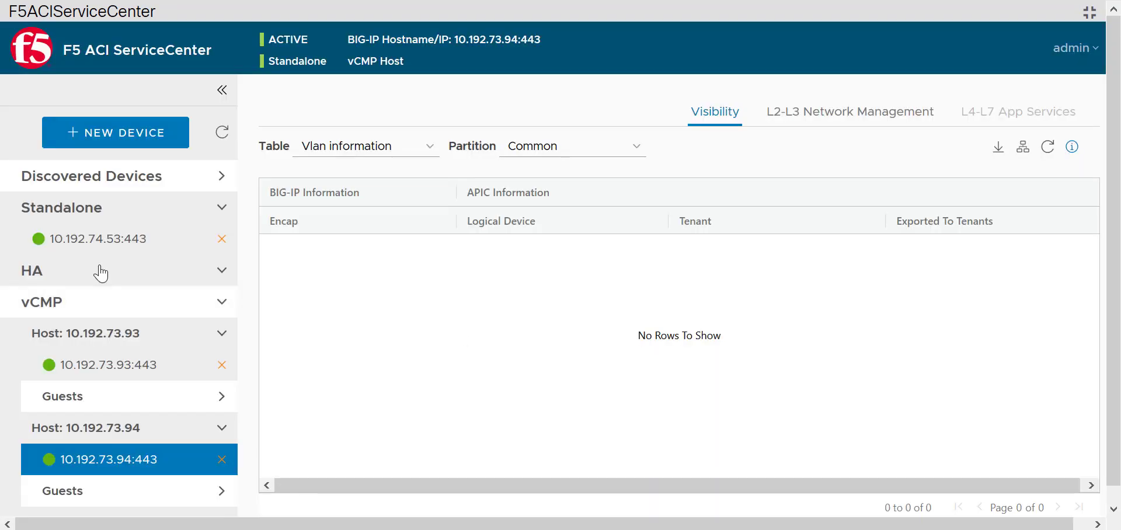
{"action": "left_click", "coordinate": [91, 249]}
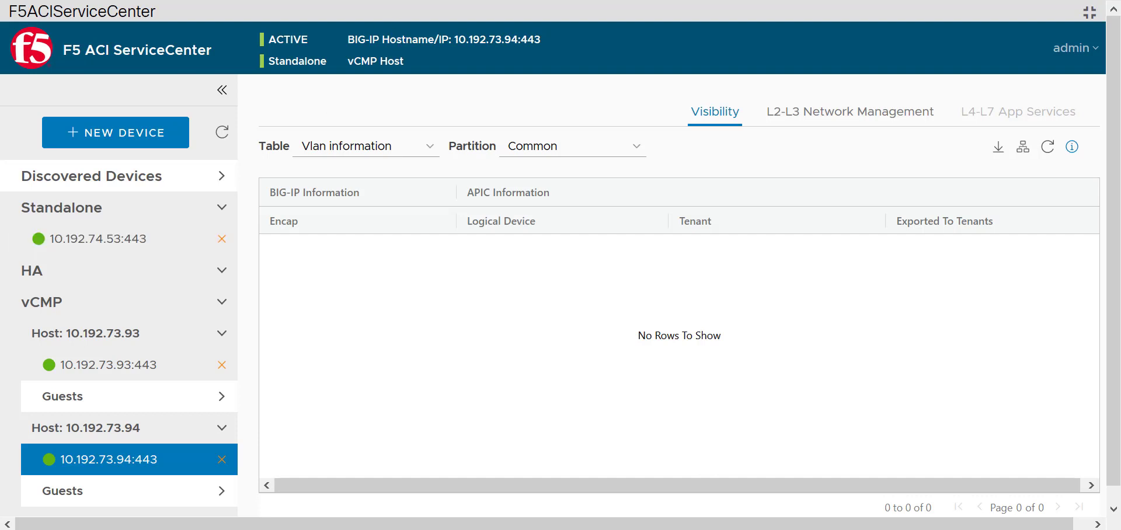
{"action": "left_click", "coordinate": [109, 252]}
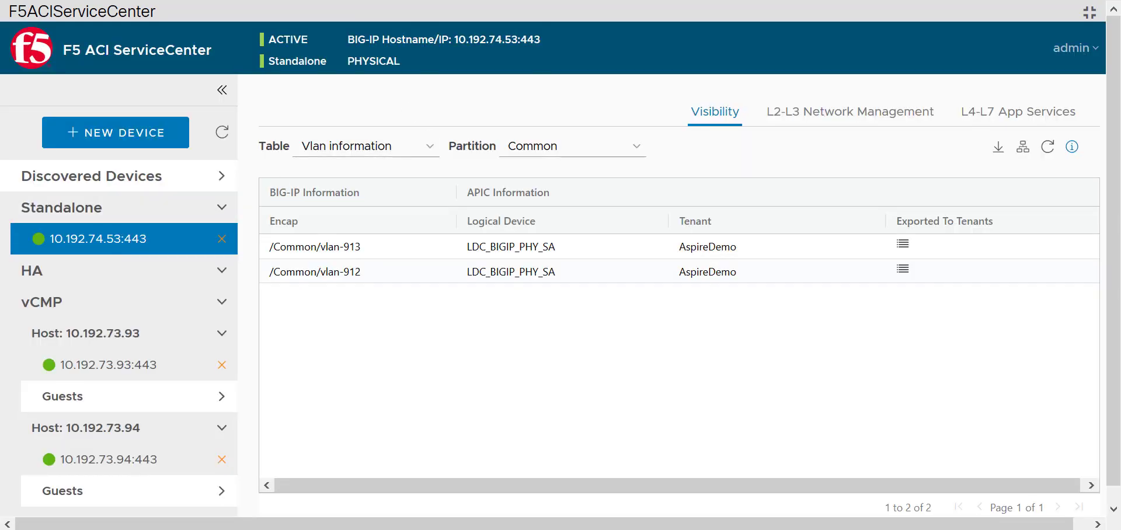
Sign in to the BIG-IP Configuration Utility with the admin account credentials.
{"action": "type", "text": "admin"}
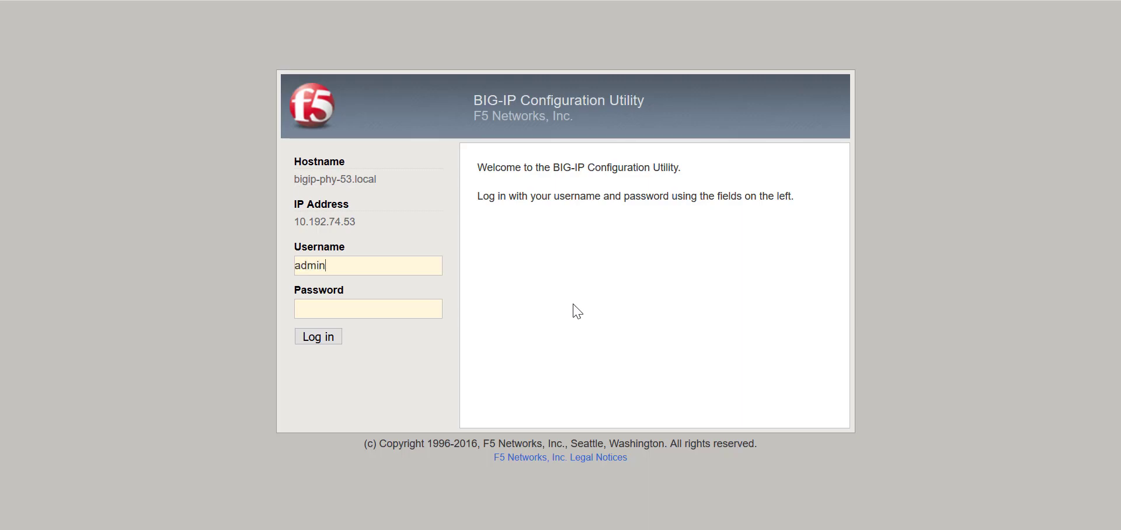
{"action": "key", "text": "Tab"}
{"action": "type", "text": "admin"}
{"action": "key", "text": "Return"}
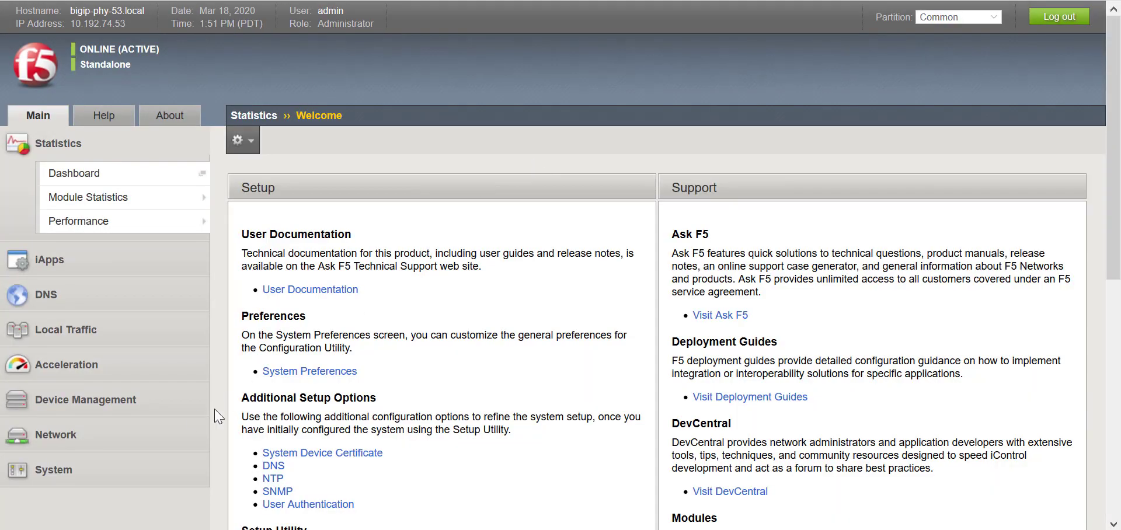
Open Network > Interfaces > LLDP Neighbors, showing leaf2 on interface 1.1 via Eth1/16.
{"action": "left_click", "coordinate": [143, 445]}
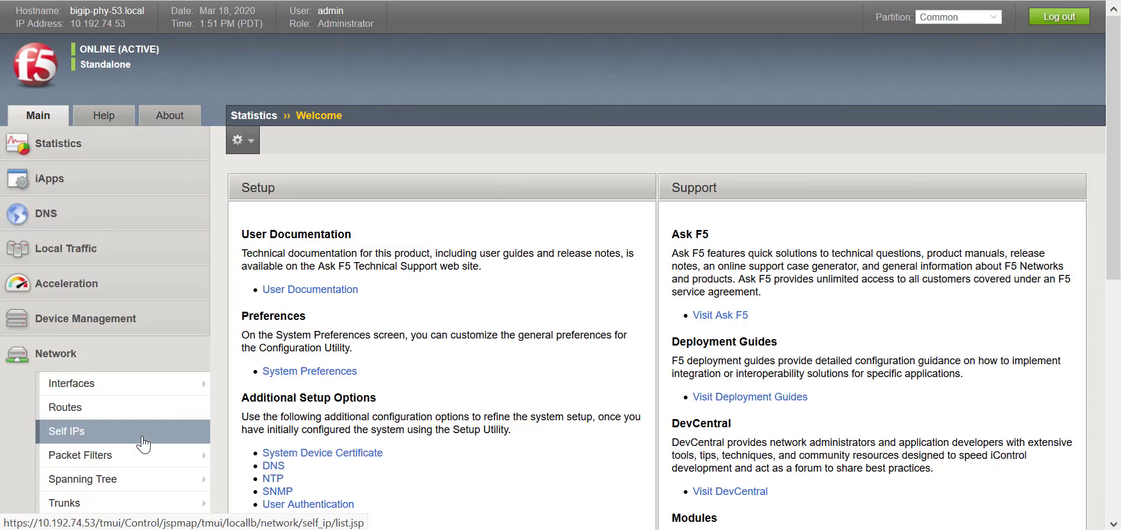
{"action": "mouse_move", "coordinate": [146, 386]}
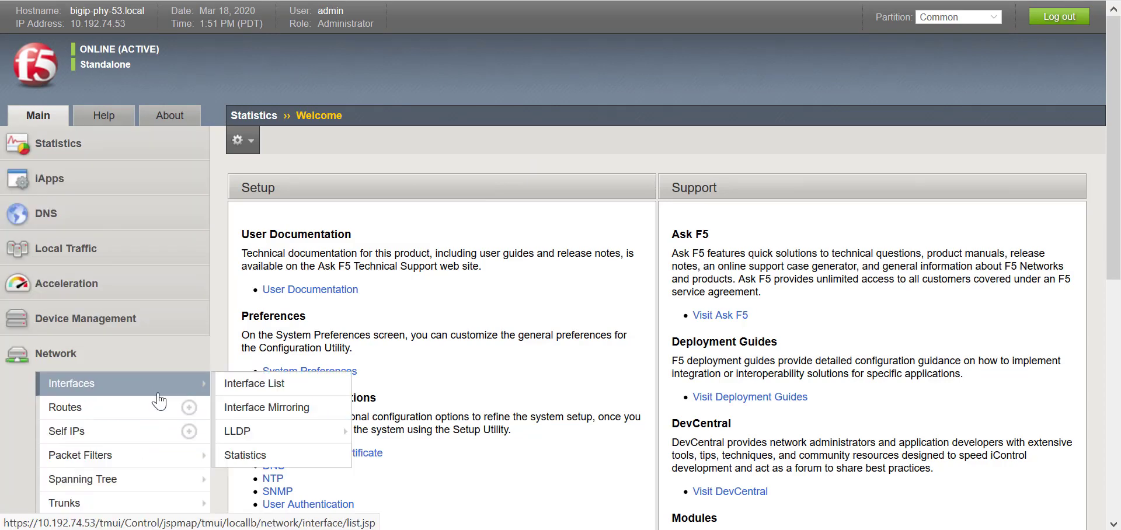
{"action": "left_click", "coordinate": [275, 432]}
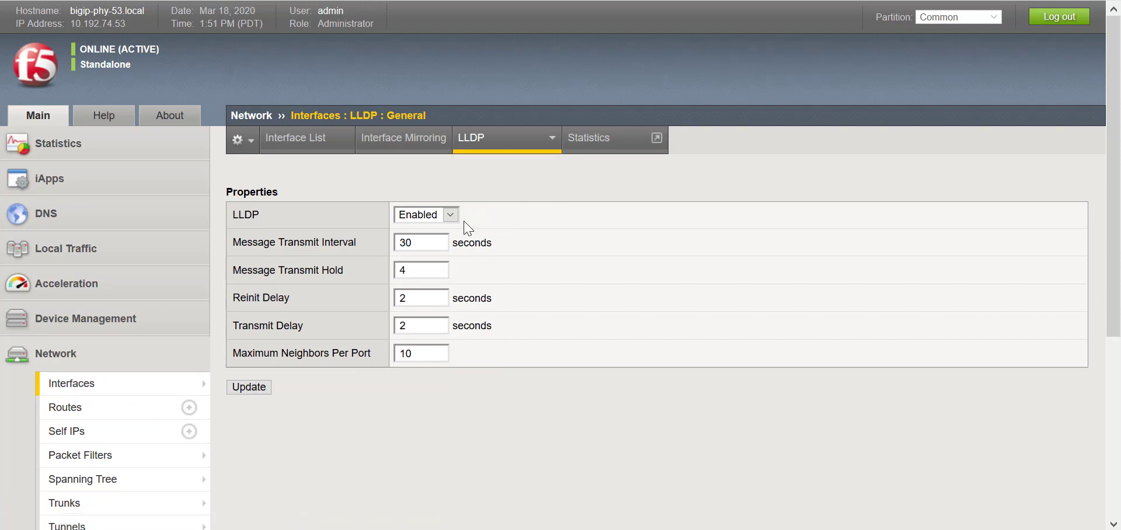
{"action": "mouse_move", "coordinate": [529, 142]}
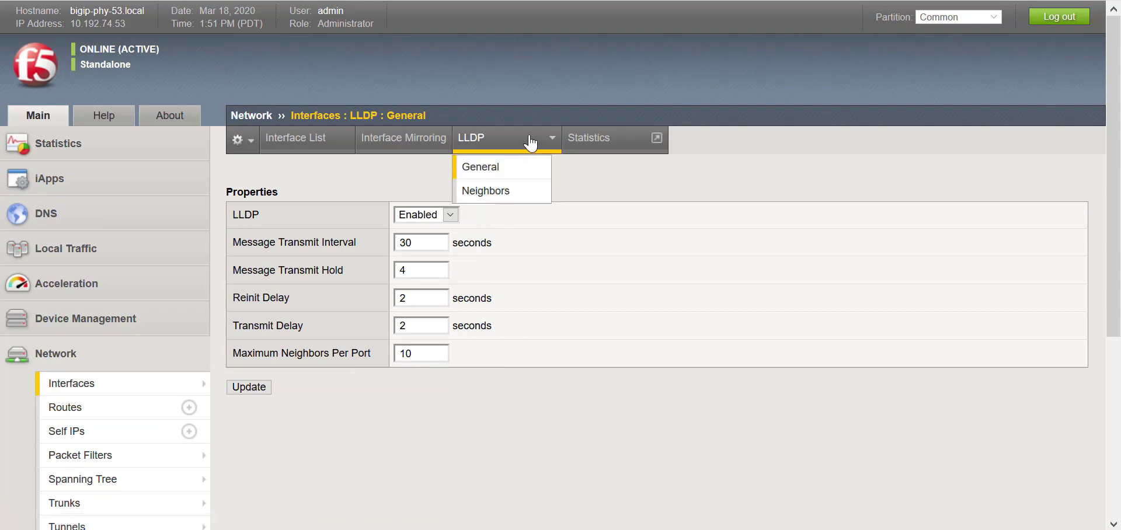
{"action": "left_click", "coordinate": [522, 192]}
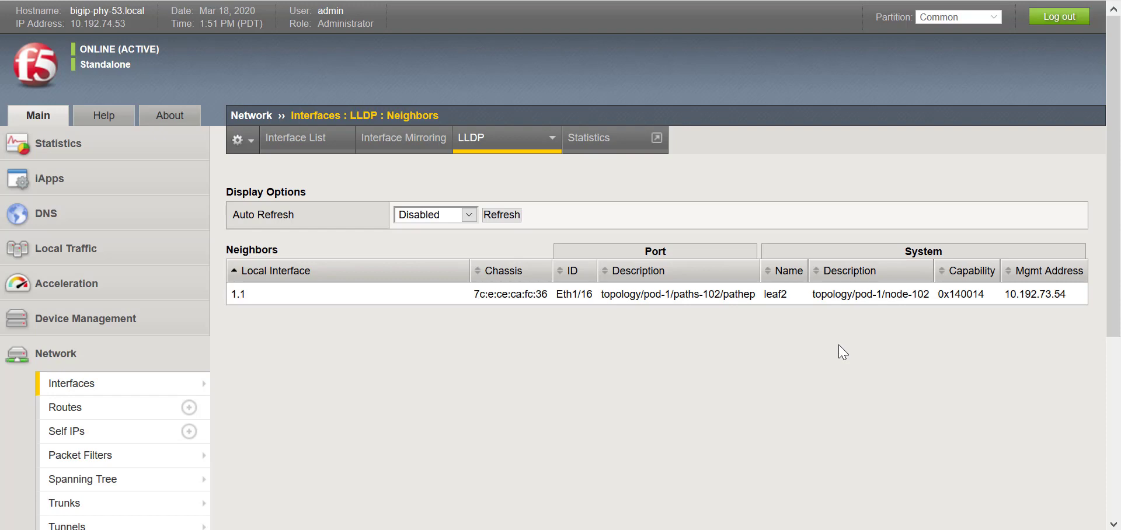
Open interface 1.1 from the Interface List and point out Management Address among its LLDP attributes.
{"action": "mouse_move", "coordinate": [193, 383]}
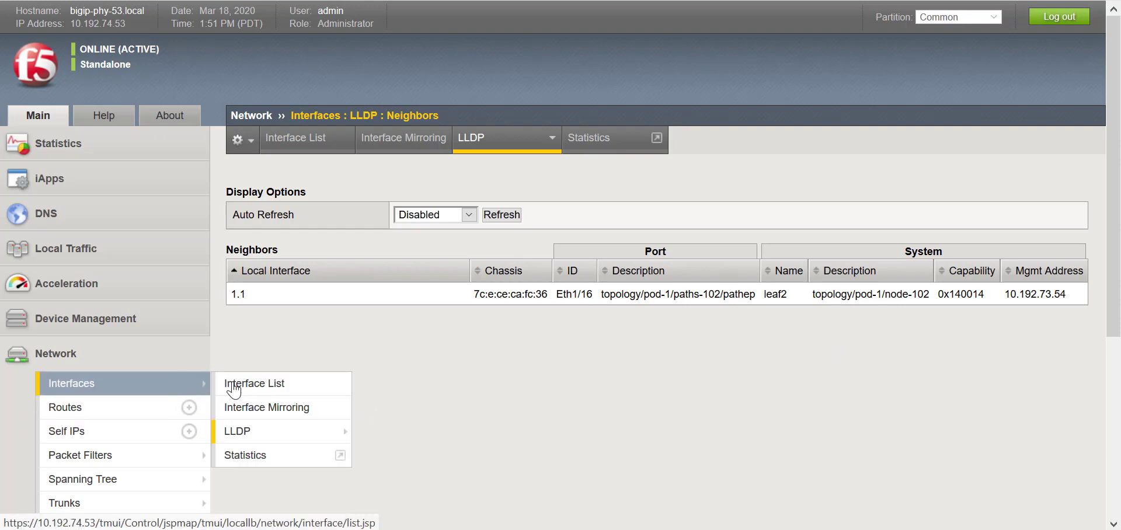
{"action": "left_click", "coordinate": [273, 392]}
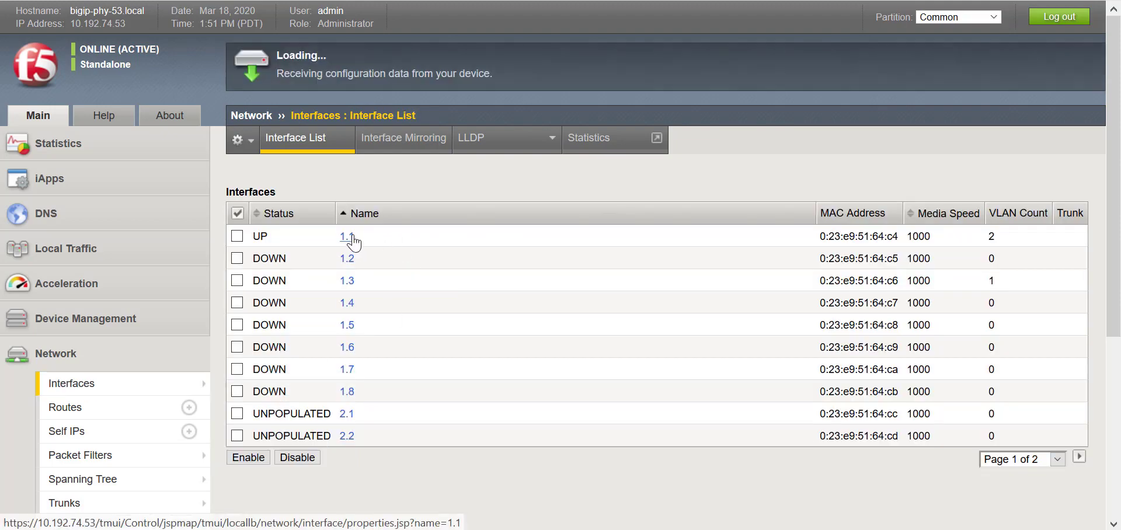
{"action": "left_click", "coordinate": [352, 238]}
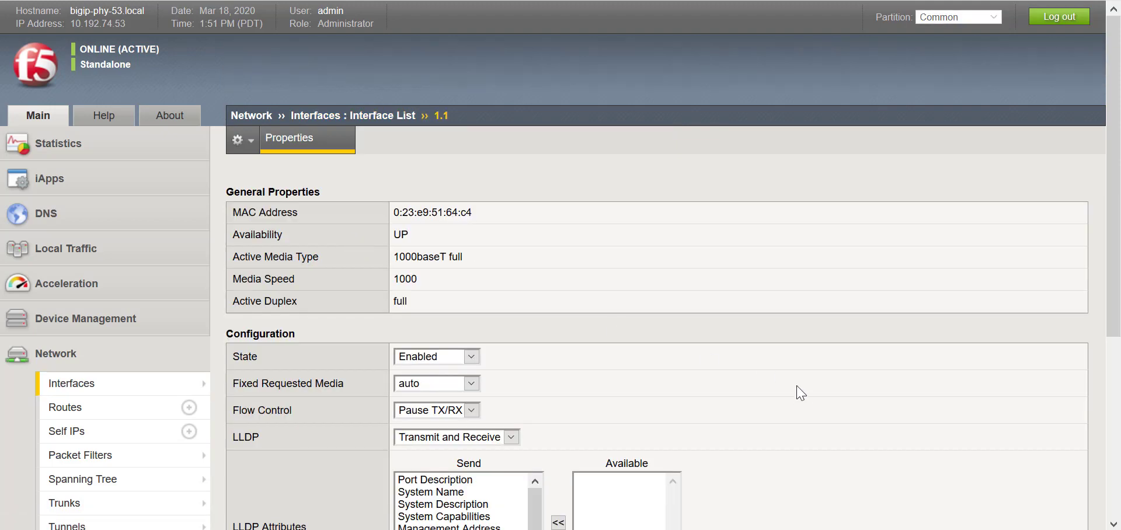
{"action": "scroll", "coordinate": [801, 396], "scroll_direction": "down", "scroll_amount": 3}
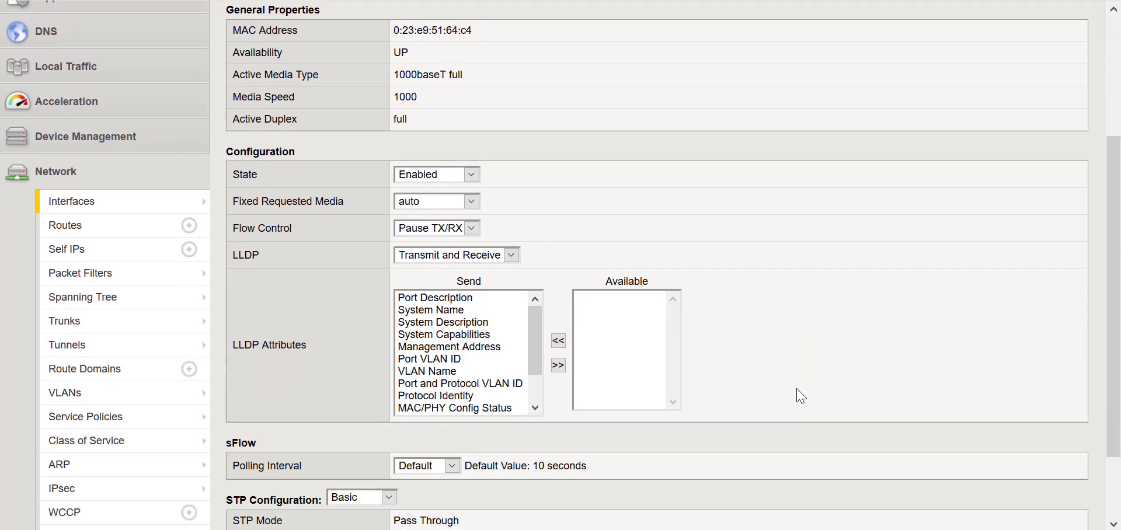
{"action": "left_click", "coordinate": [491, 348]}
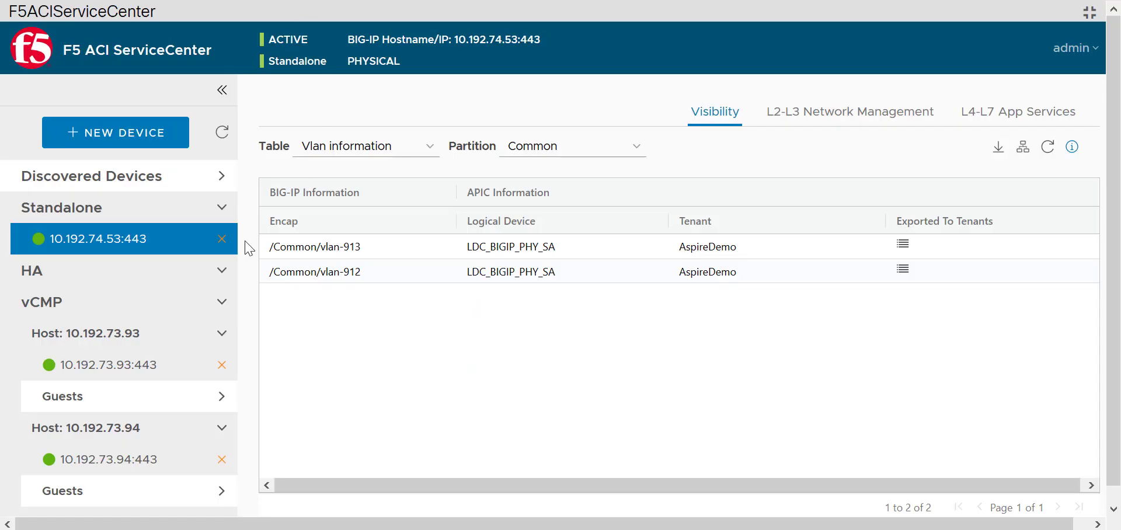
{"action": "left_click", "coordinate": [1025, 154]}
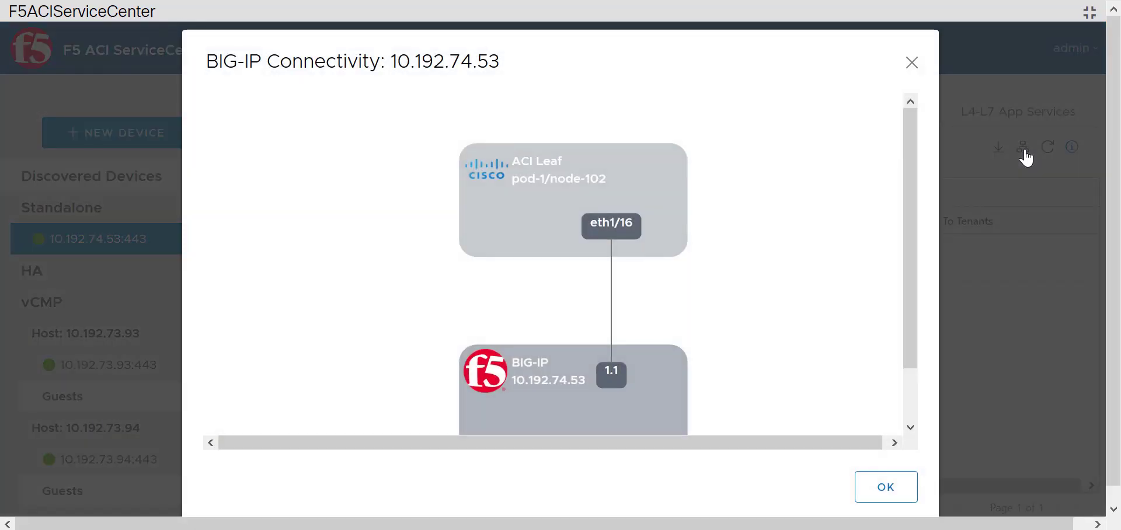
{"action": "left_click_drag", "start_coordinate": [908, 295], "coordinate": [921, 329]}
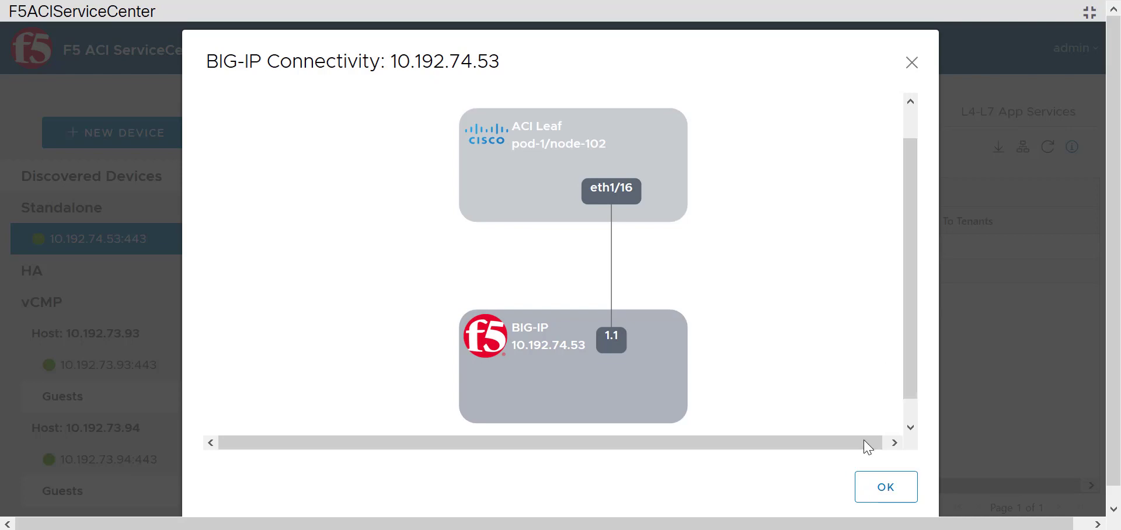
{"action": "left_click_drag", "start_coordinate": [878, 446], "coordinate": [880, 445]}
{"action": "left_click", "coordinate": [879, 482]}
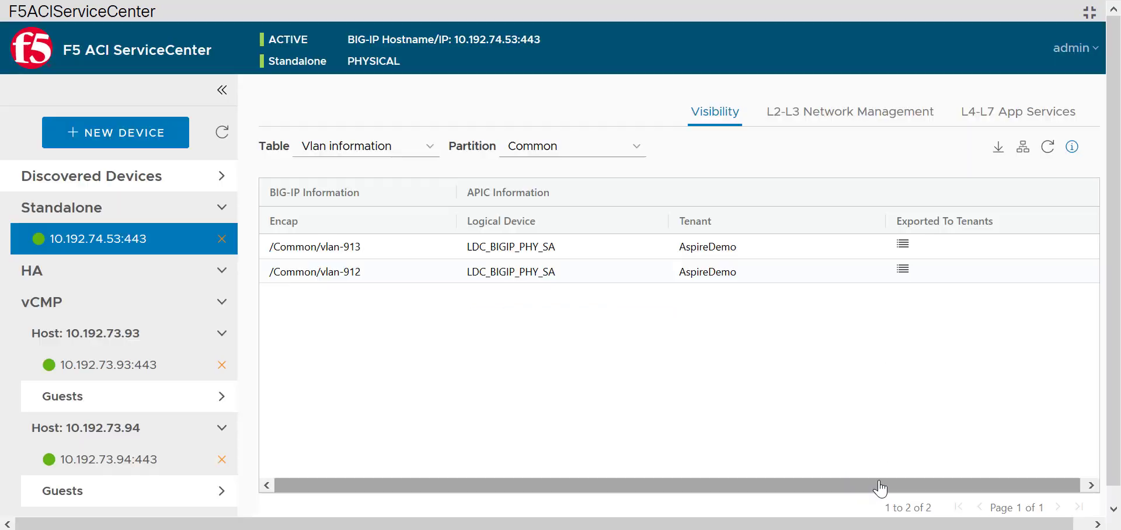
Load vCMP host 10.192.73.93's Common VLAN table, inspect its eth1/17 fabric connectivity diagram, then close it.
{"action": "left_click", "coordinate": [178, 374]}
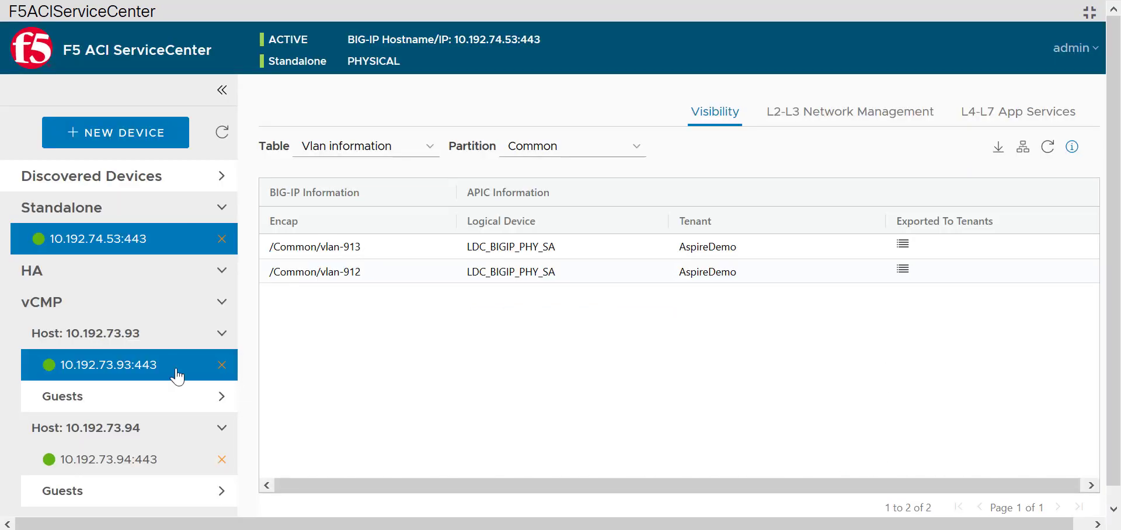
{"action": "left_click", "coordinate": [127, 375]}
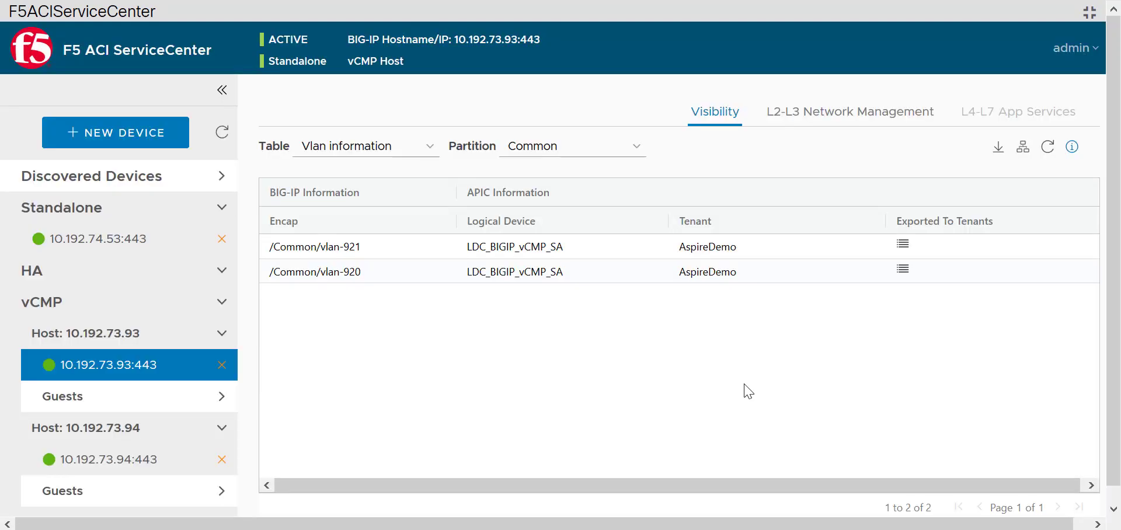
{"action": "left_click", "coordinate": [1027, 158]}
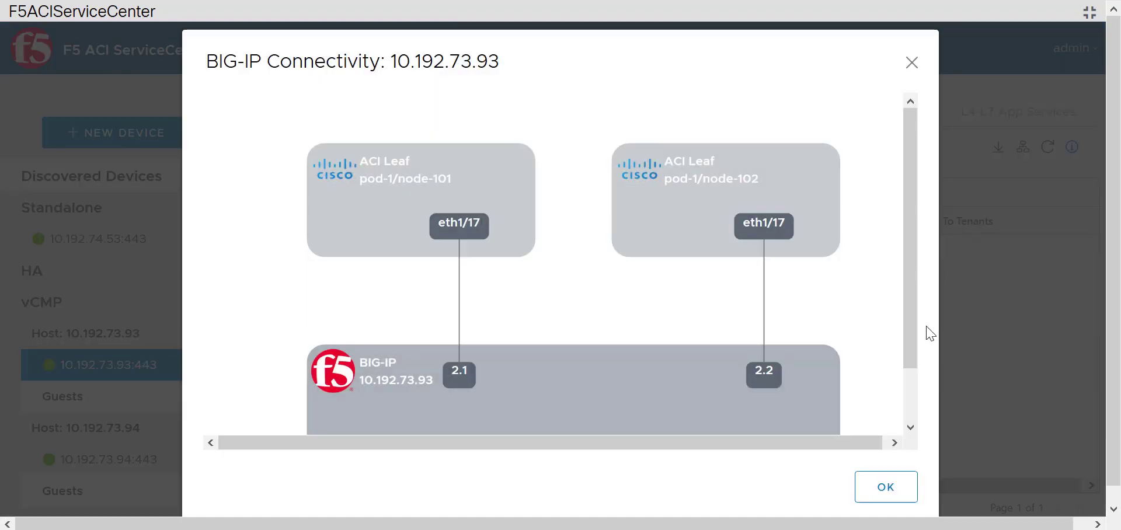
{"action": "left_click_drag", "start_coordinate": [915, 324], "coordinate": [933, 367]}
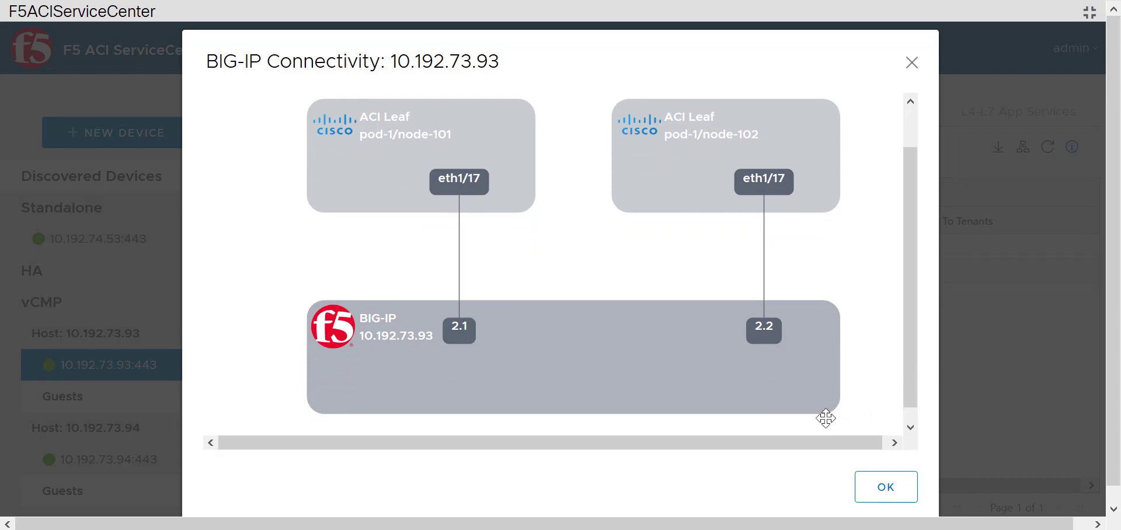
{"action": "mouse_move", "coordinate": [774, 345]}
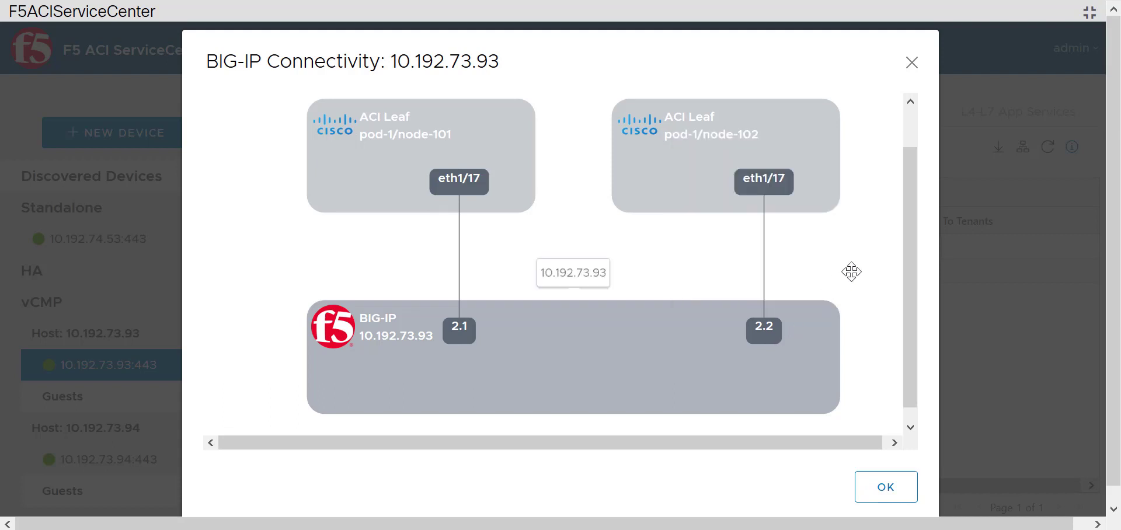
{"action": "mouse_move", "coordinate": [770, 184]}
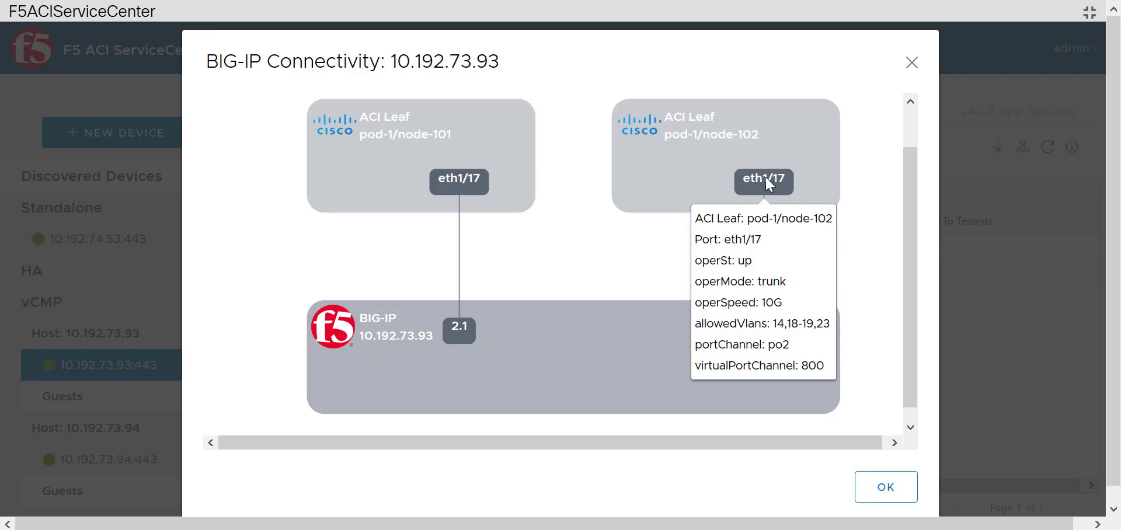
{"action": "left_click", "coordinate": [886, 487]}
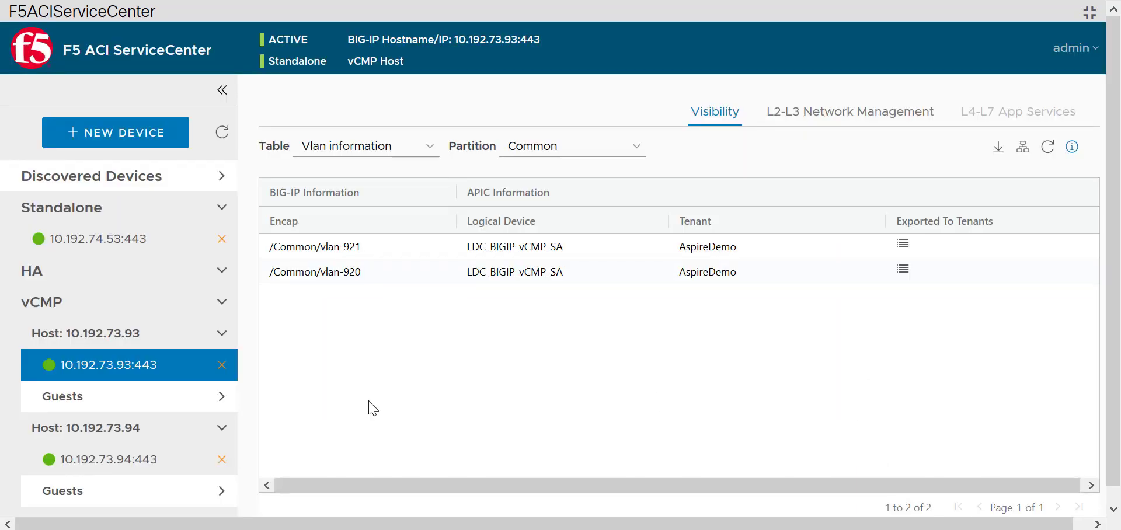
{"action": "left_click", "coordinate": [1099, 54]}
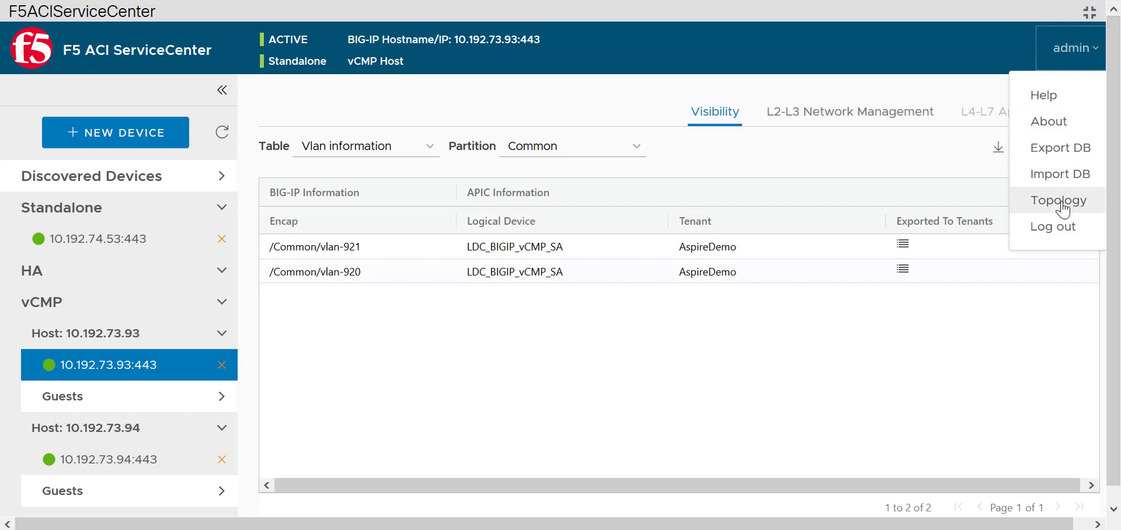
{"action": "left_click", "coordinate": [1063, 209]}
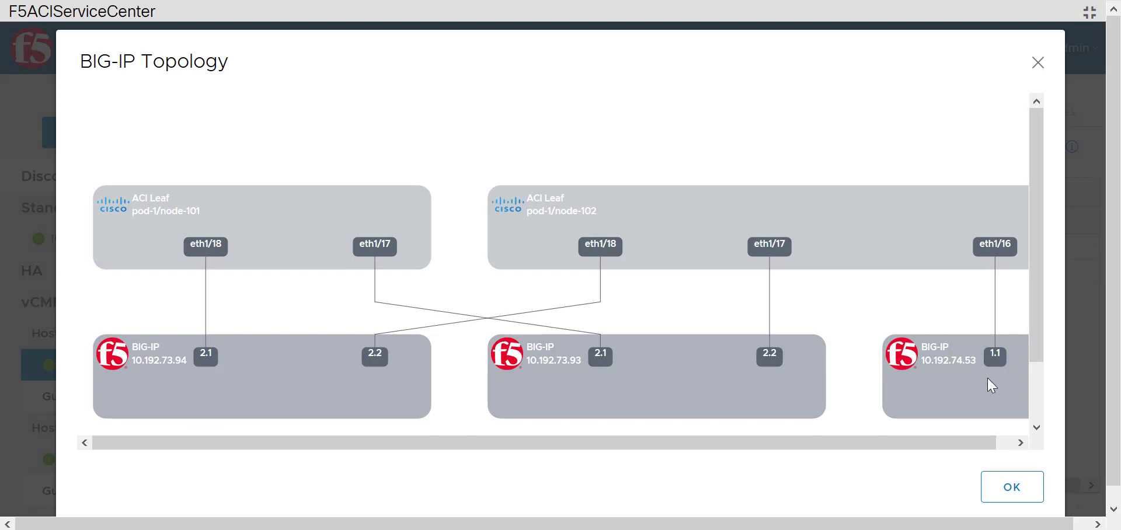
{"action": "left_click_drag", "start_coordinate": [951, 445], "coordinate": [978, 442]}
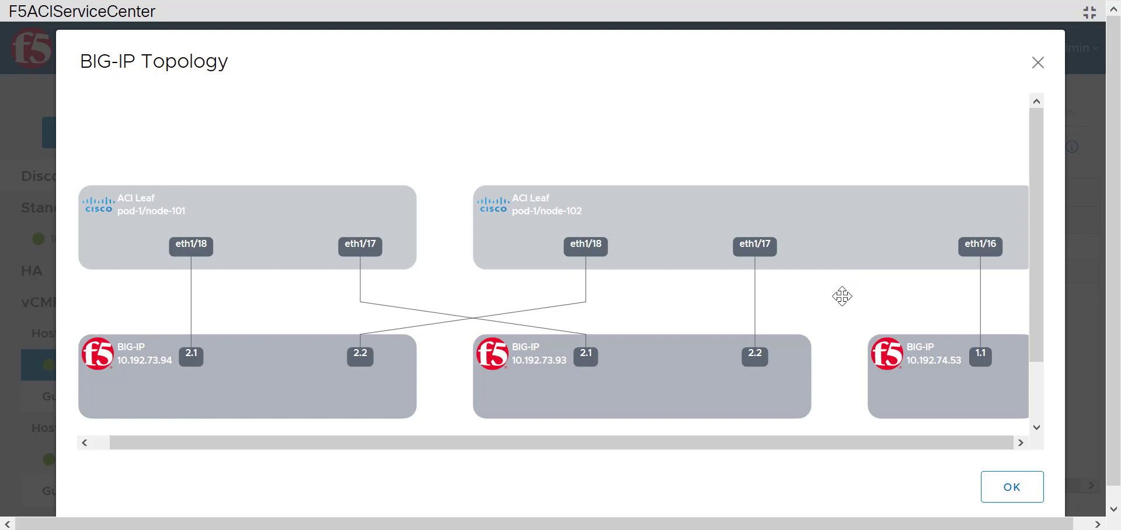
{"action": "scroll", "coordinate": [842, 297], "scroll_direction": "down", "scroll_amount": 1}
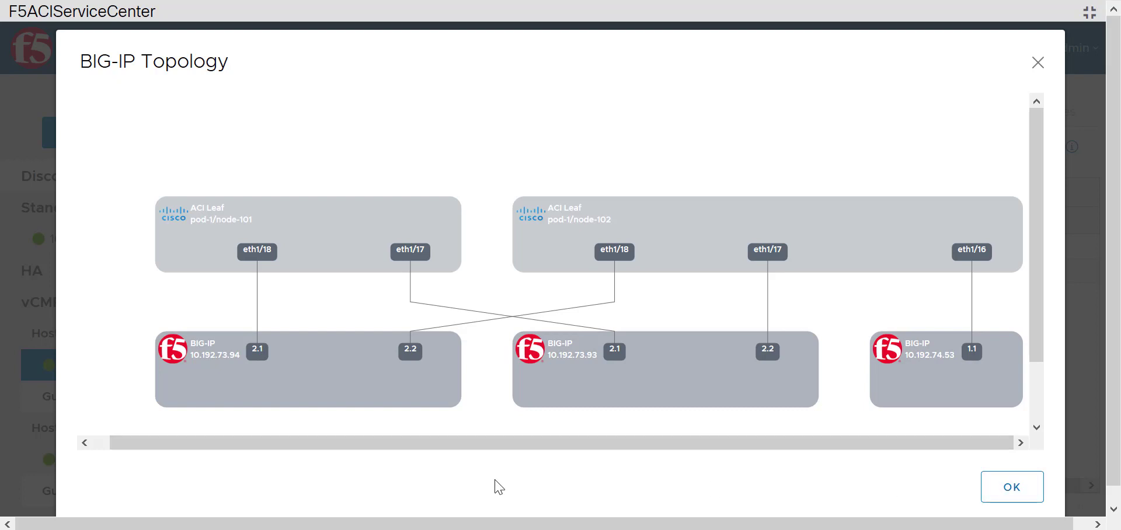
{"action": "mouse_move", "coordinate": [257, 347]}
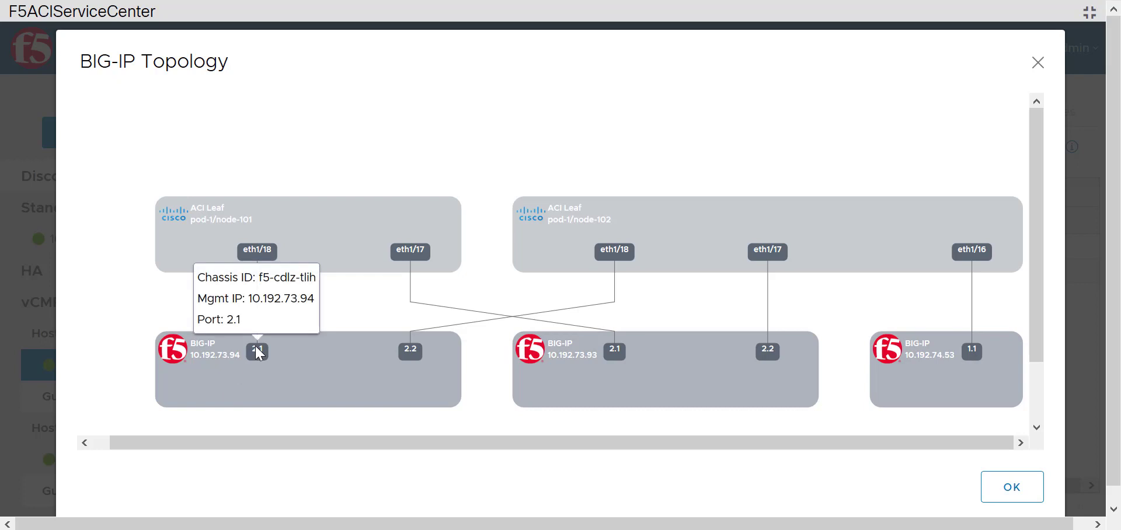
{"action": "mouse_move", "coordinate": [418, 356]}
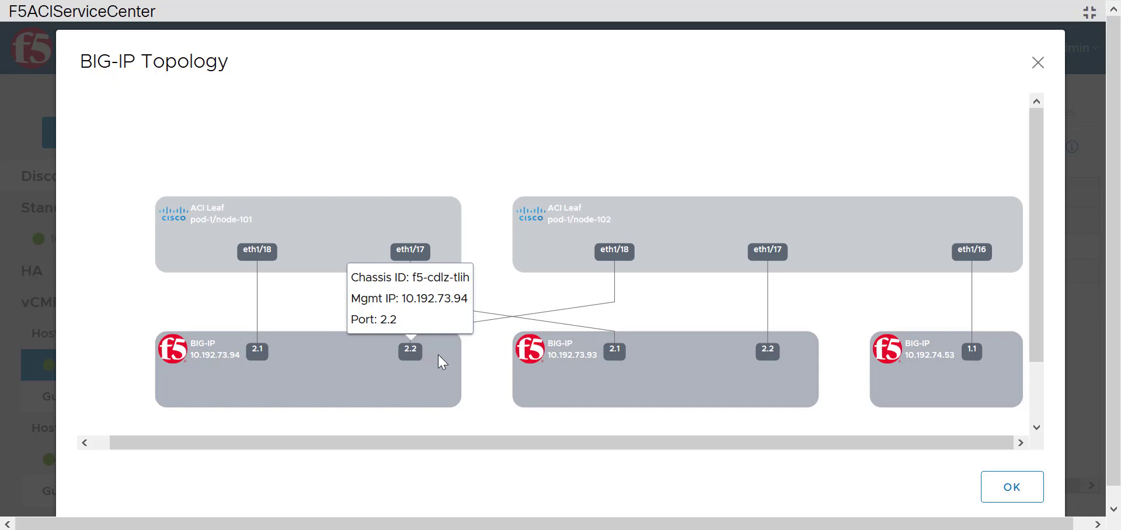
{"action": "mouse_move", "coordinate": [613, 353]}
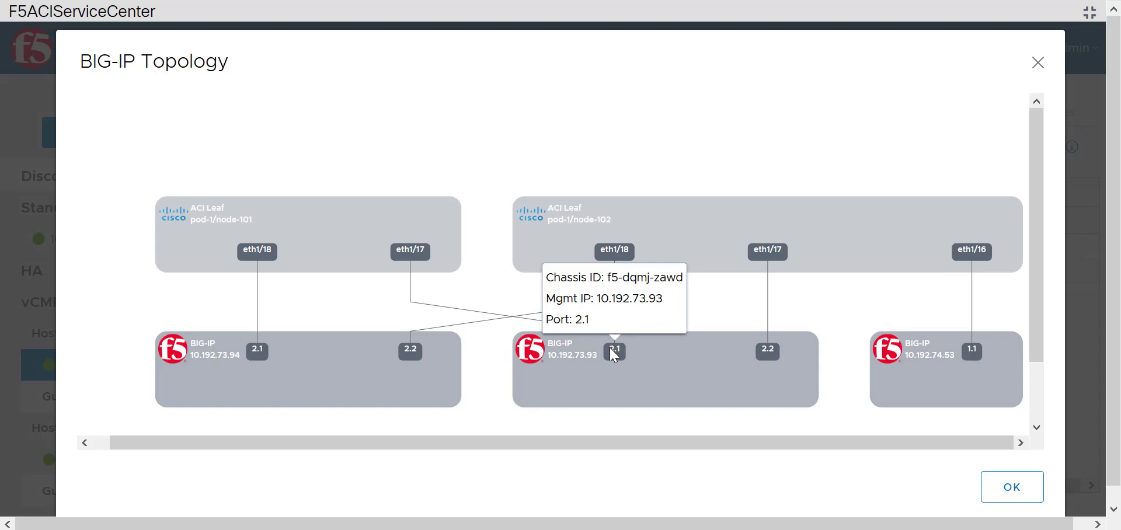
{"action": "left_click", "coordinate": [1011, 487]}
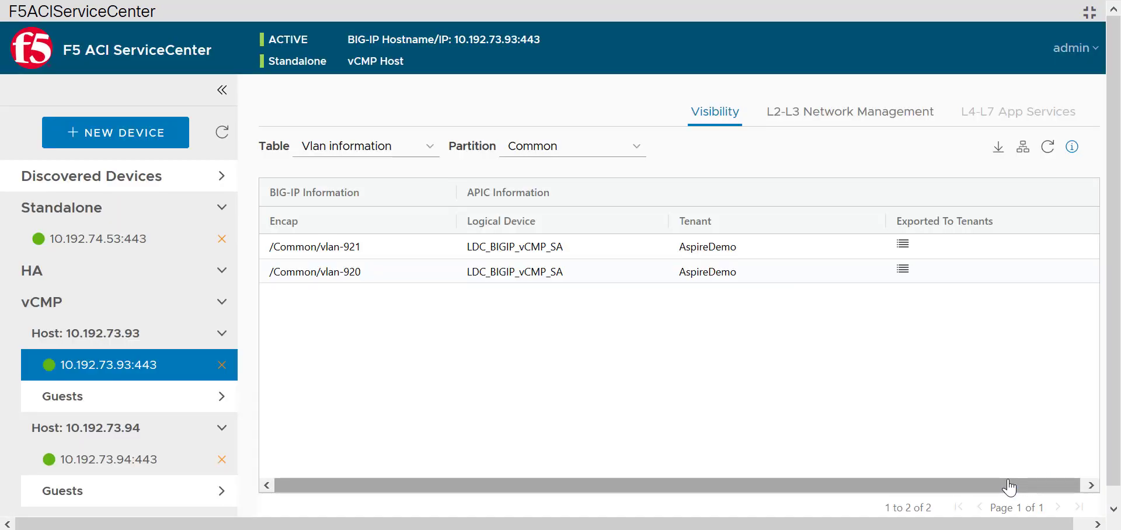
Add standalone BIG-IP 10.192.73.191 with its login credentials and keep the Common partition for its VLANs.
{"action": "left_click", "coordinate": [151, 140]}
{"action": "left_click", "coordinate": [615, 269]}
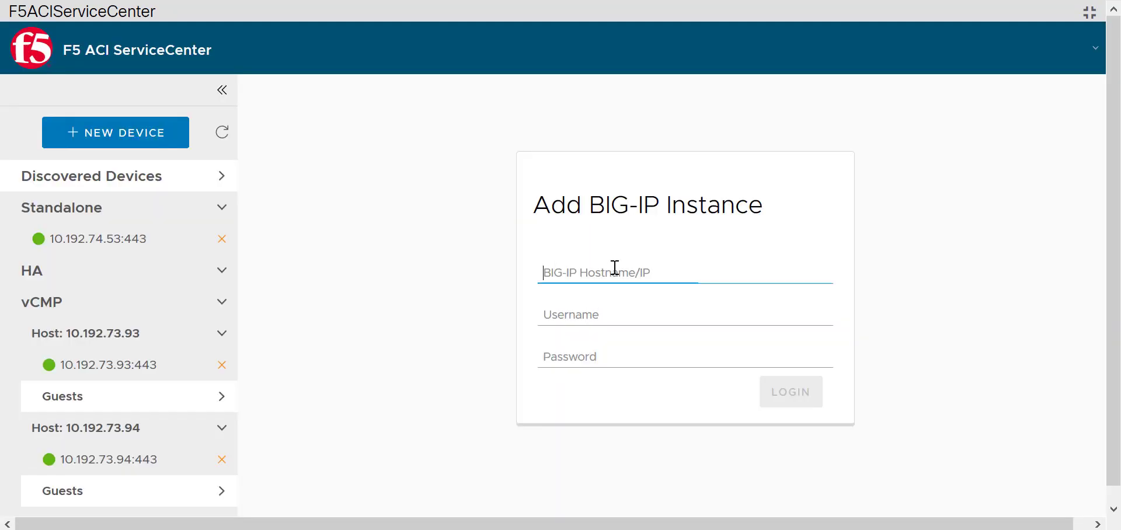
{"action": "type", "text": "10.192"}
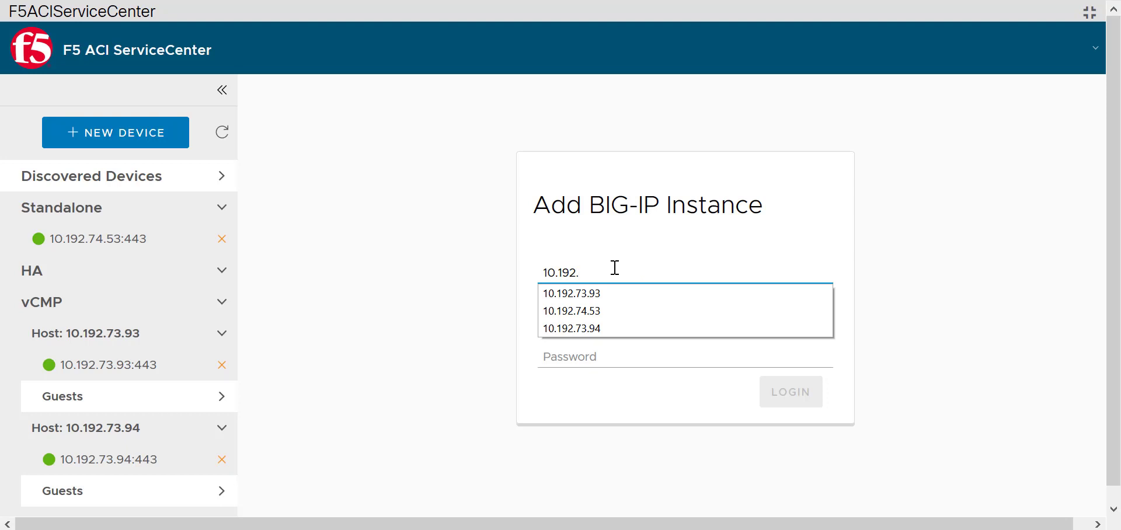
{"action": "type", "text": ".73.191"}
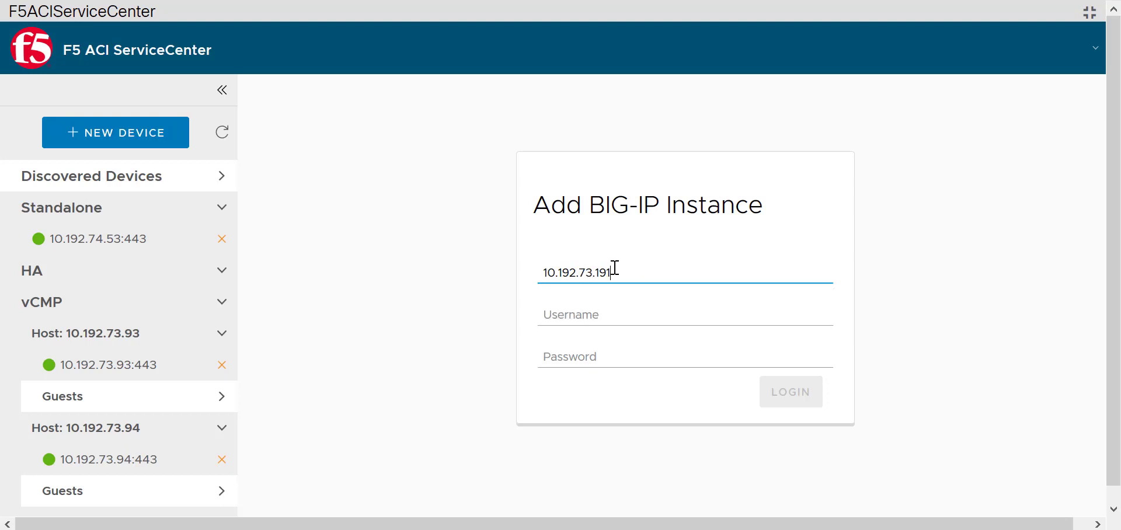
{"action": "key", "text": "Tab"}
{"action": "type", "text": "admin"}
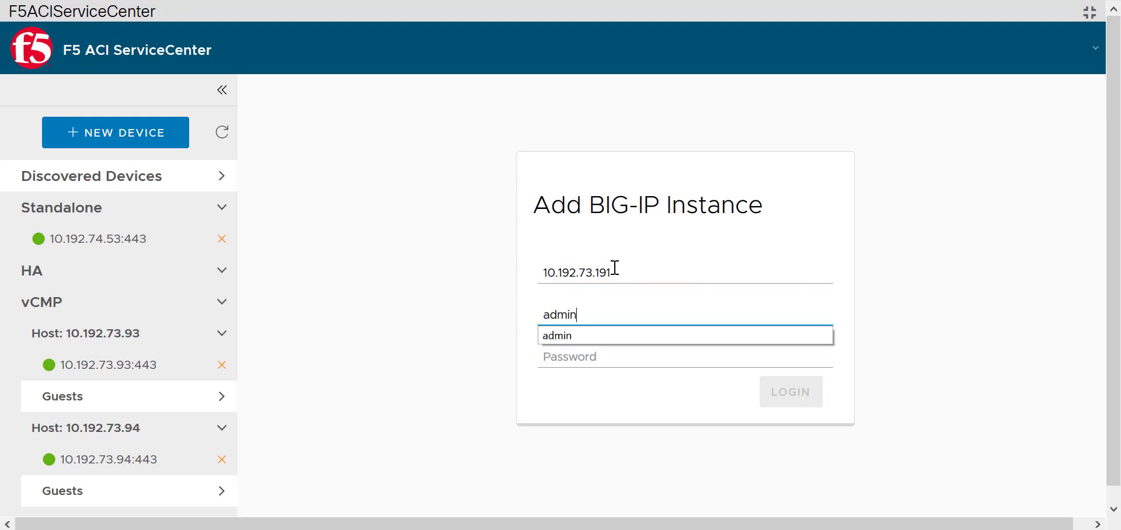
{"action": "key", "text": "Tab"}
{"action": "type", "text": "admin"}
{"action": "key", "text": "Return"}
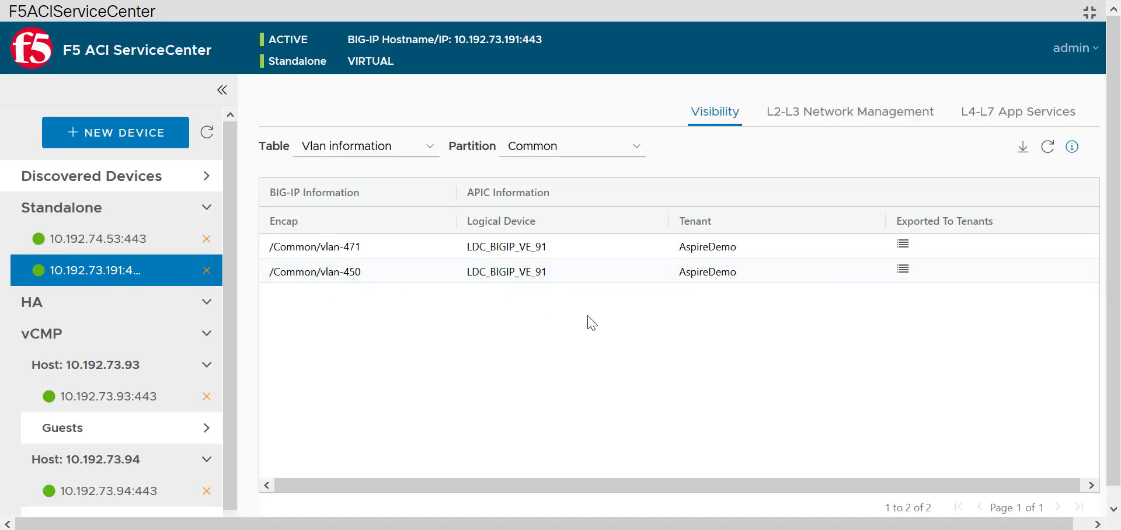
{"action": "left_click", "coordinate": [635, 156]}
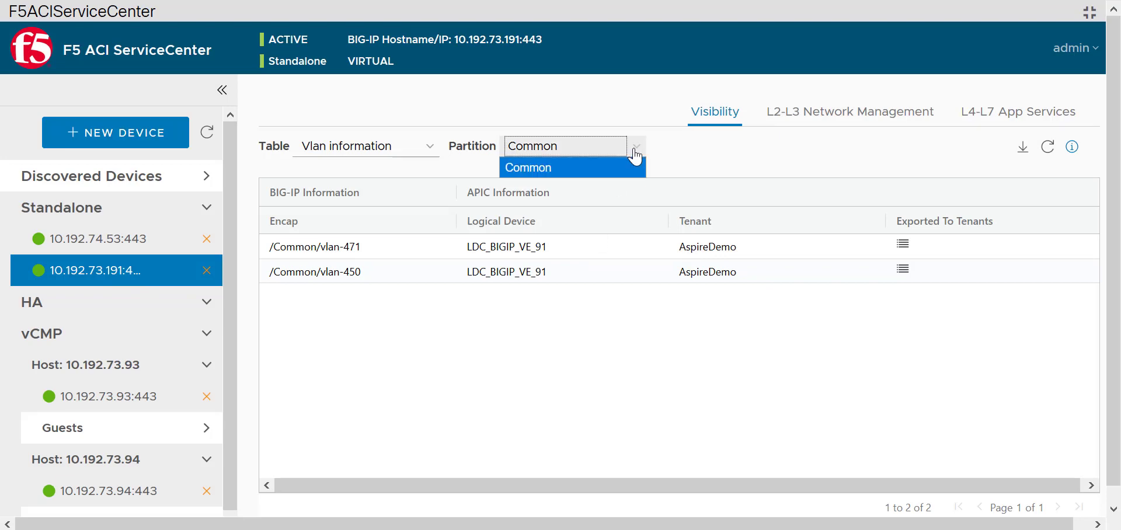
{"action": "left_click", "coordinate": [636, 156]}
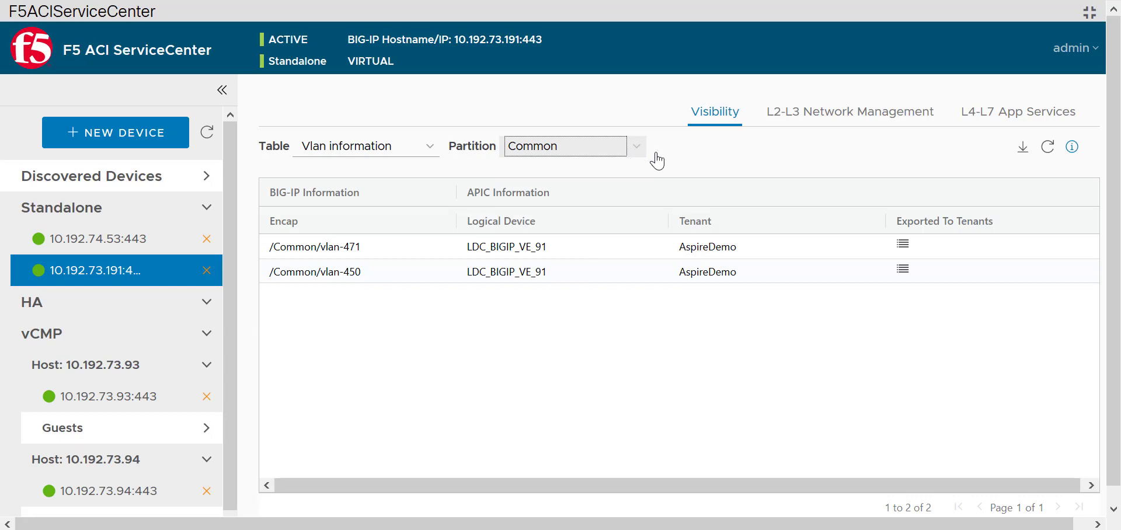
Select vlan-471 and vlan-450 for L2-L3 stitching, then move to L4-L7 application management.
{"action": "left_click", "coordinate": [885, 112]}
{"action": "left_click", "coordinate": [266, 263]}
{"action": "left_click", "coordinate": [311, 304]}
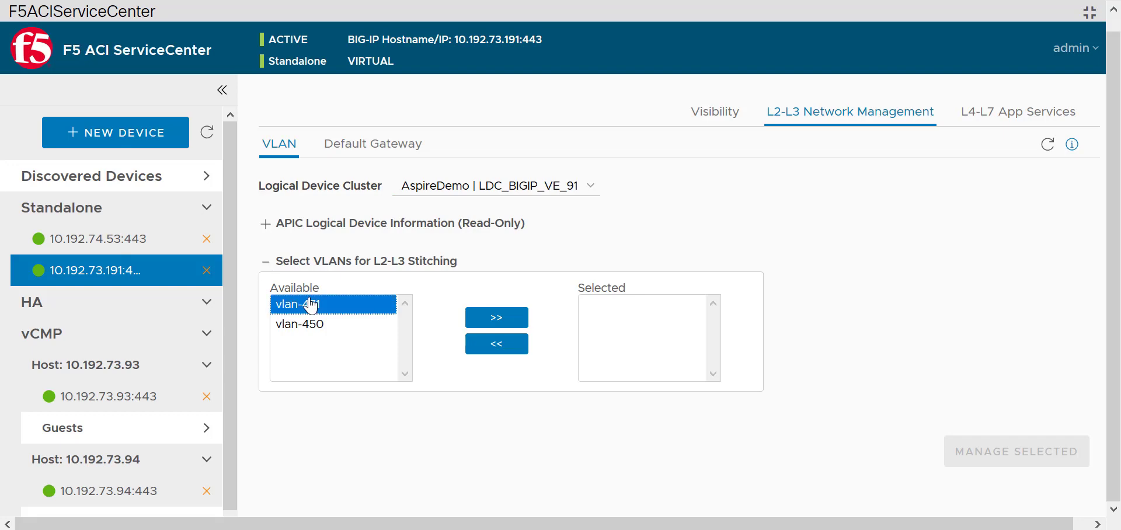
{"action": "left_click", "coordinate": [303, 324], "text": "shift"}
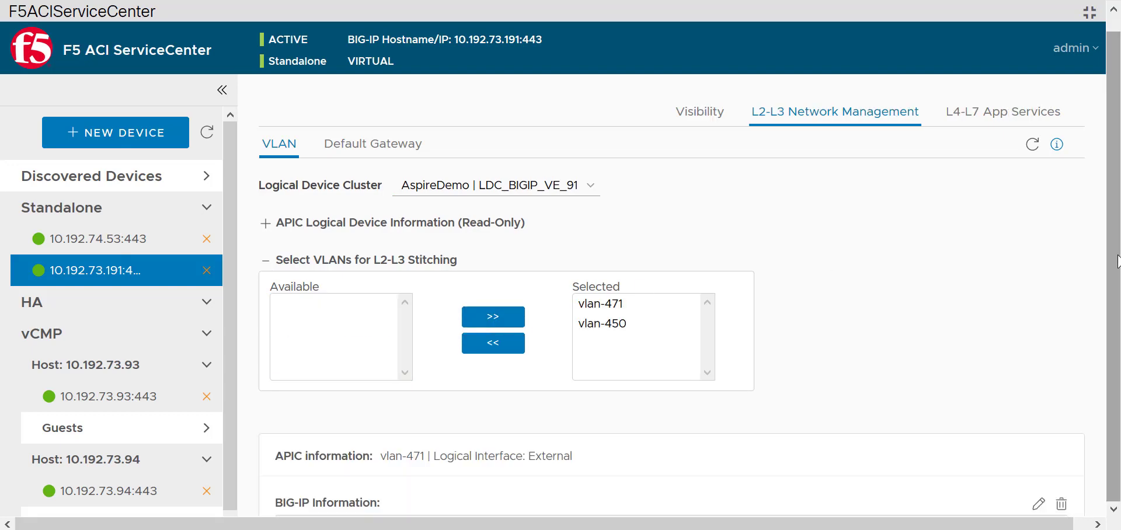
{"action": "scroll", "coordinate": [1087, 348], "scroll_direction": "down", "scroll_amount": 6}
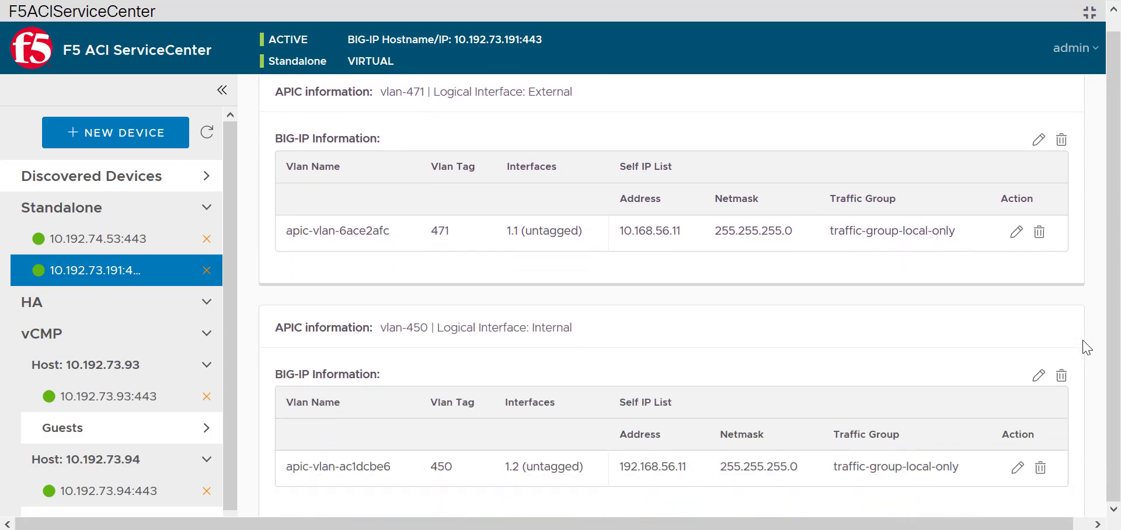
{"action": "scroll", "coordinate": [1087, 347], "scroll_direction": "up", "scroll_amount": 6}
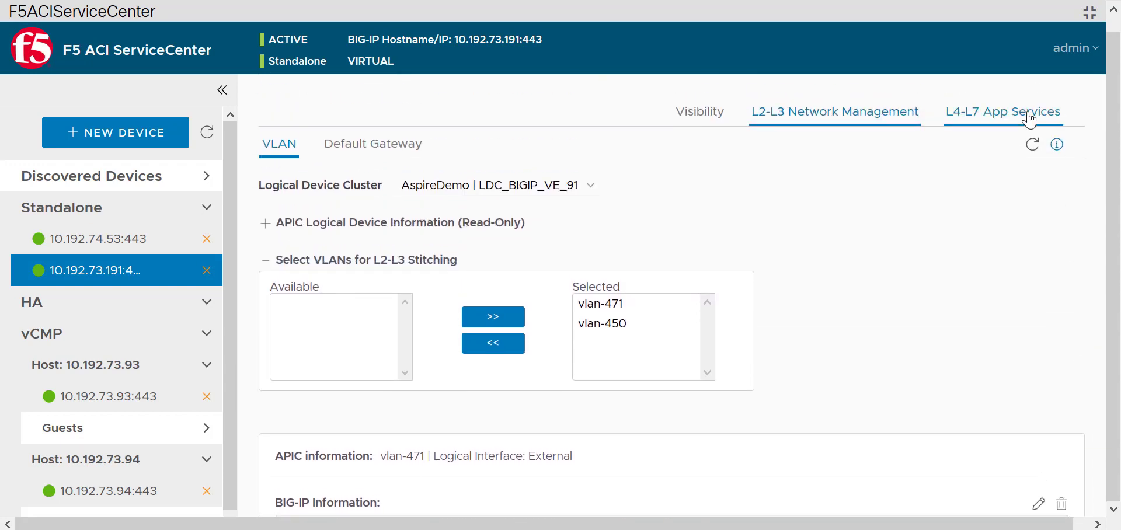
{"action": "left_click", "coordinate": [1030, 120]}
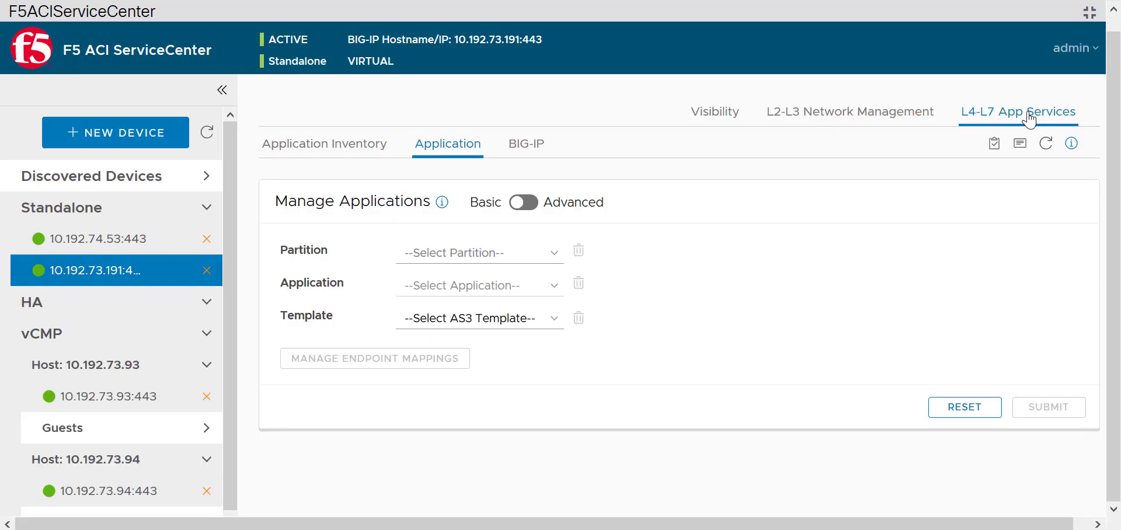
Create new partition DynamicEP with application webapp using the simple http AS3 template.
{"action": "left_click", "coordinate": [529, 259]}
{"action": "left_click", "coordinate": [508, 295]}
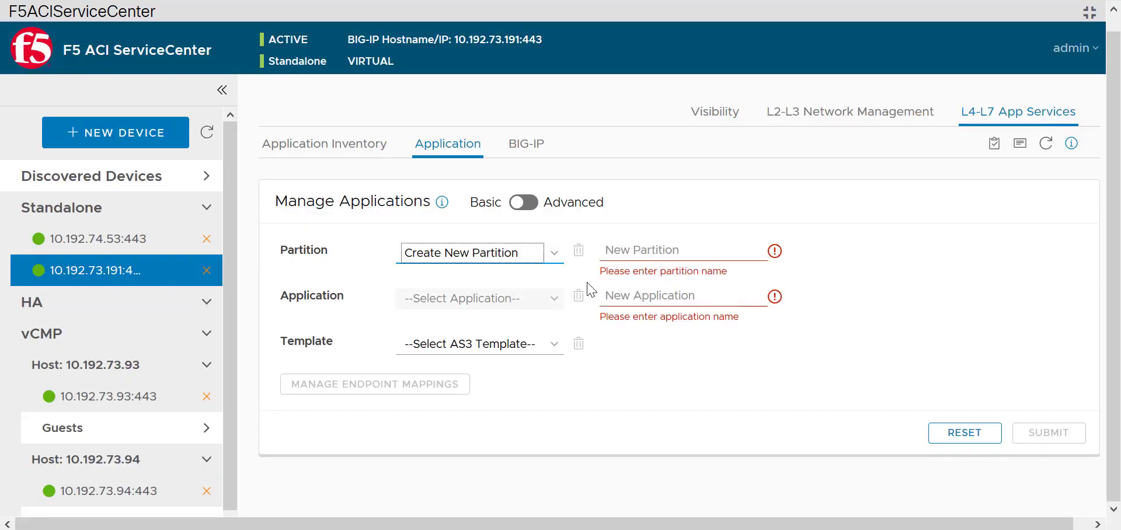
{"action": "left_click", "coordinate": [656, 259]}
{"action": "type", "text": "Dy"}
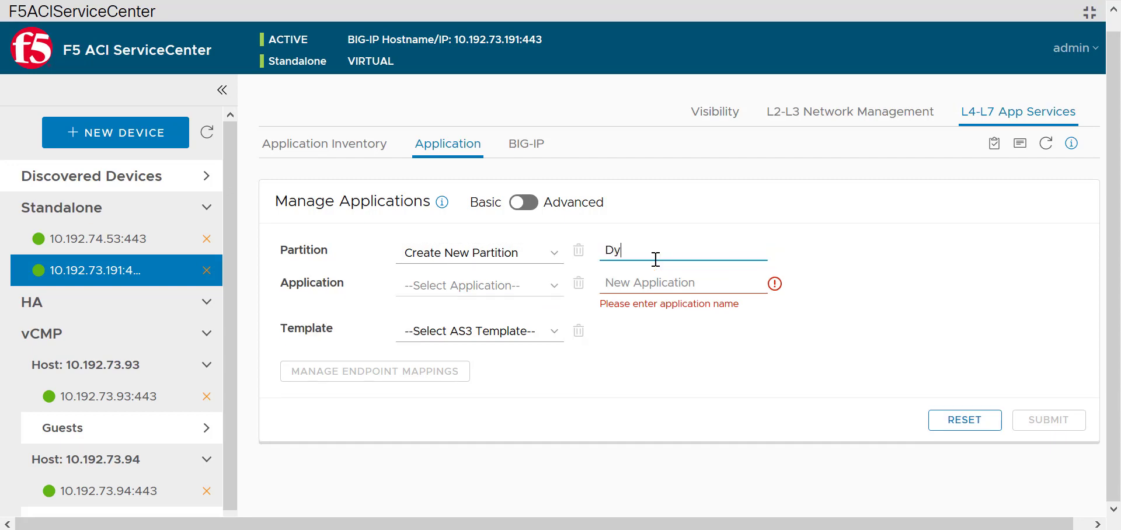
{"action": "type", "text": "namicEP"}
{"action": "left_click", "coordinate": [660, 279]}
{"action": "type", "text": "webapp"}
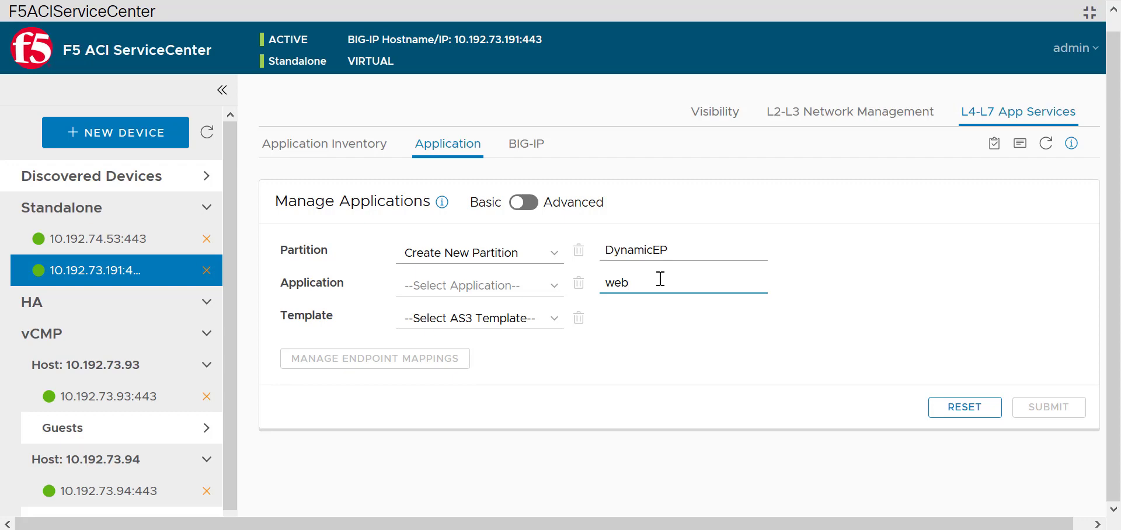
{"action": "left_click", "coordinate": [517, 334]}
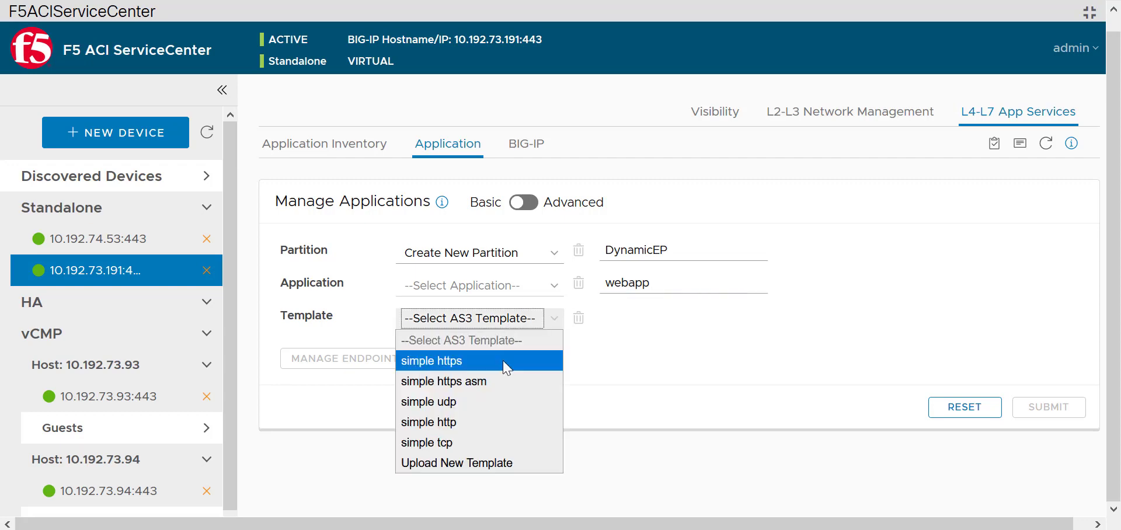
{"action": "left_click", "coordinate": [516, 422]}
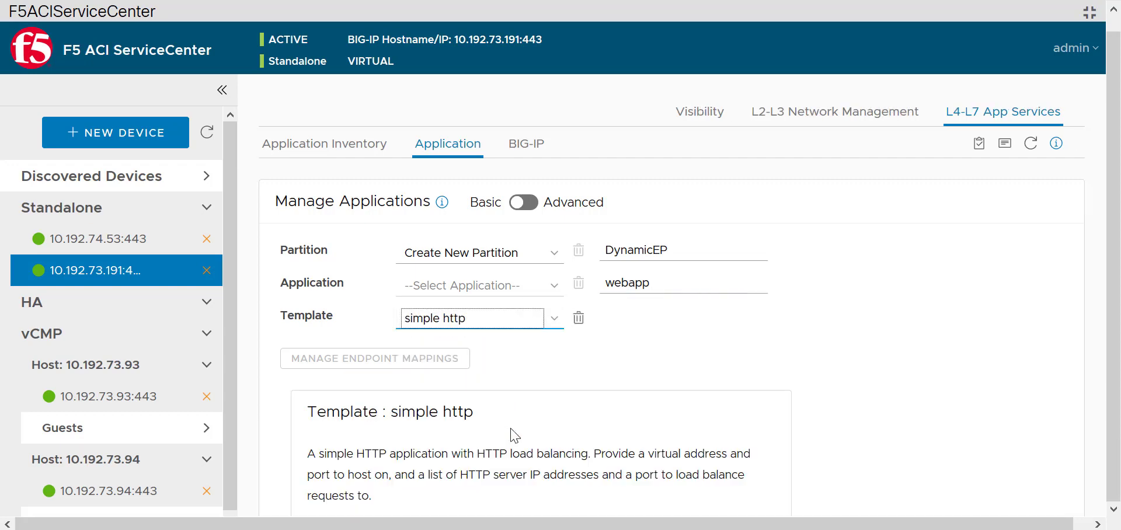
{"action": "left_click", "coordinate": [981, 370]}
Set server_port 80, virtual_address 10.168.56.50 and virtual_port 80 in the template form.
{"action": "scroll", "coordinate": [981, 369], "scroll_direction": "down", "scroll_amount": 4}
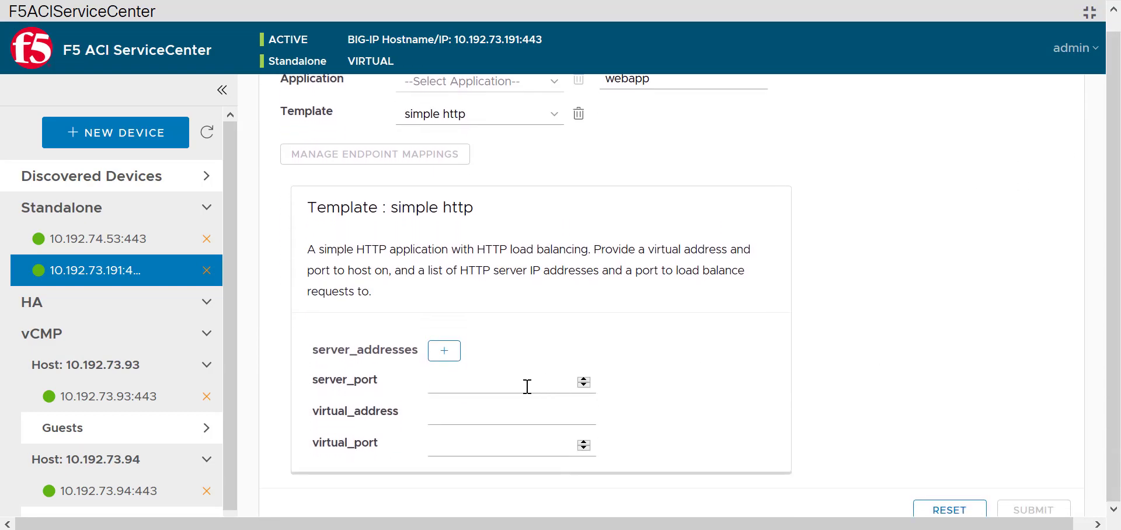
{"action": "left_click", "coordinate": [527, 387]}
{"action": "type", "text": "80"}
{"action": "left_click", "coordinate": [520, 411]}
{"action": "type", "text": "10.168.56."}
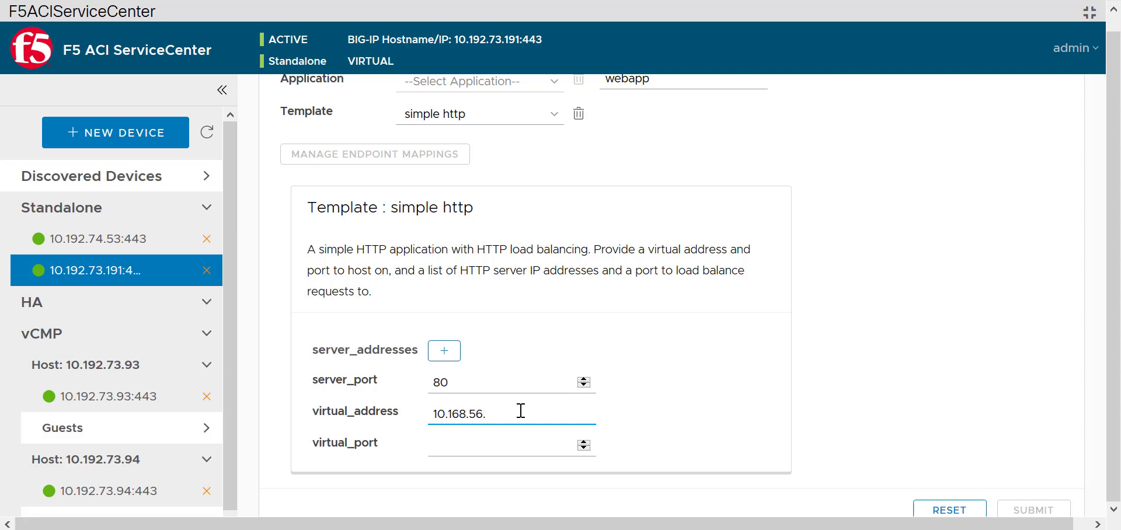
{"action": "type", "text": "50"}
{"action": "left_click", "coordinate": [498, 445]}
{"action": "type", "text": "80"}
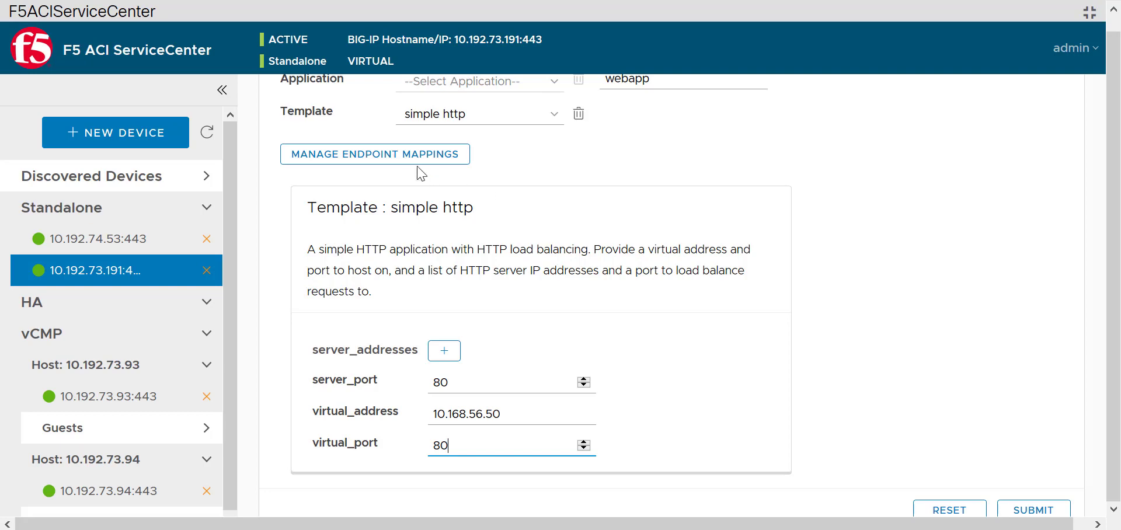
Map web_pool endpoints to tenant AspireDemo, application profile AppProfile, EPG internalEPG.
{"action": "mouse_move", "coordinate": [413, 170]}
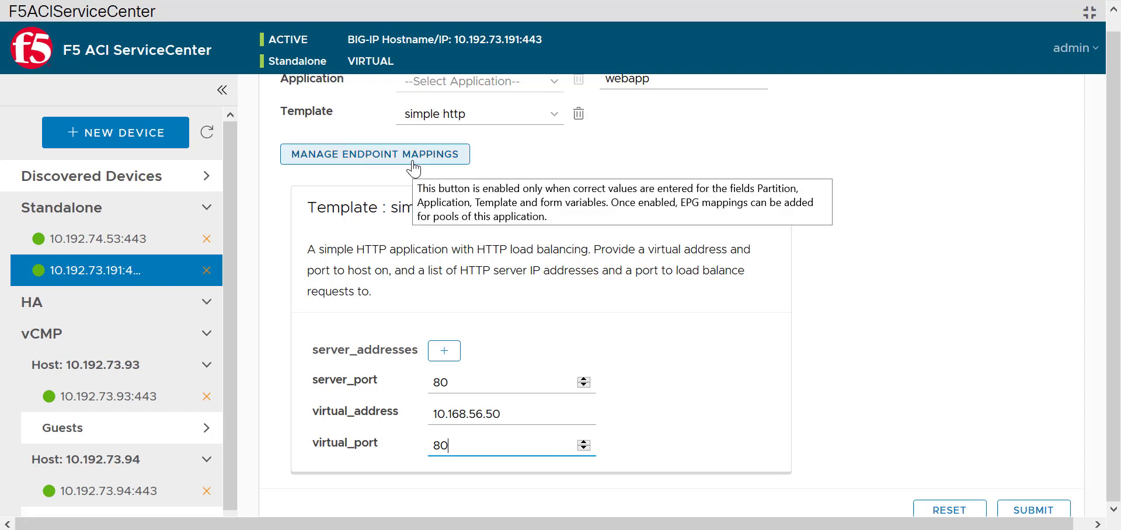
{"action": "left_click", "coordinate": [414, 167]}
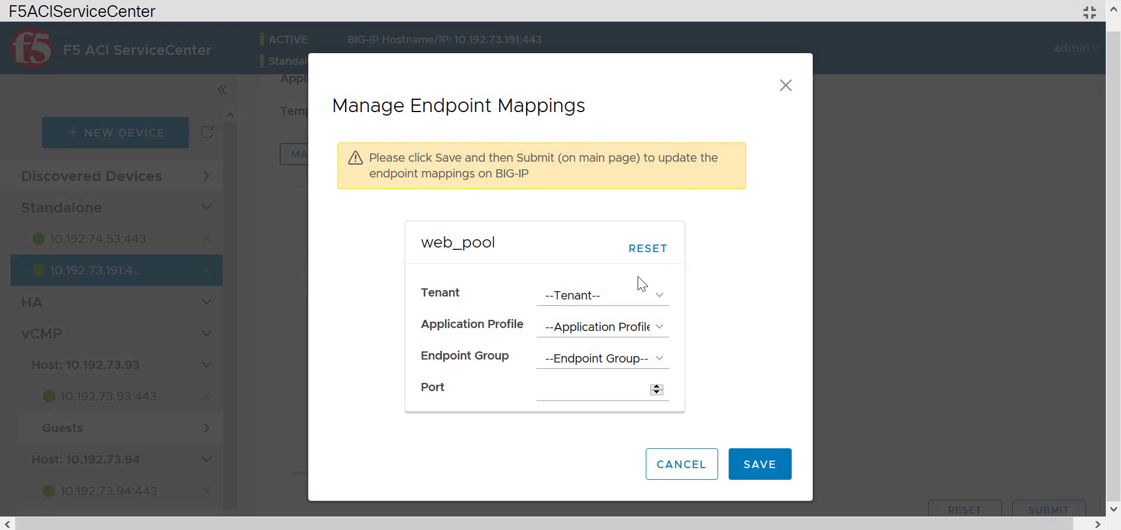
{"action": "left_click", "coordinate": [625, 299]}
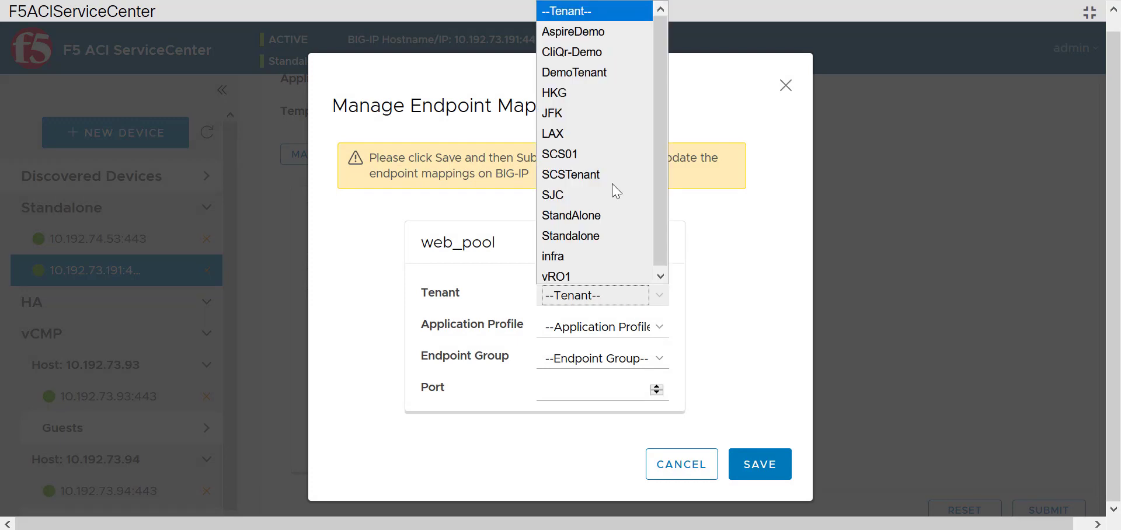
{"action": "left_click", "coordinate": [583, 31]}
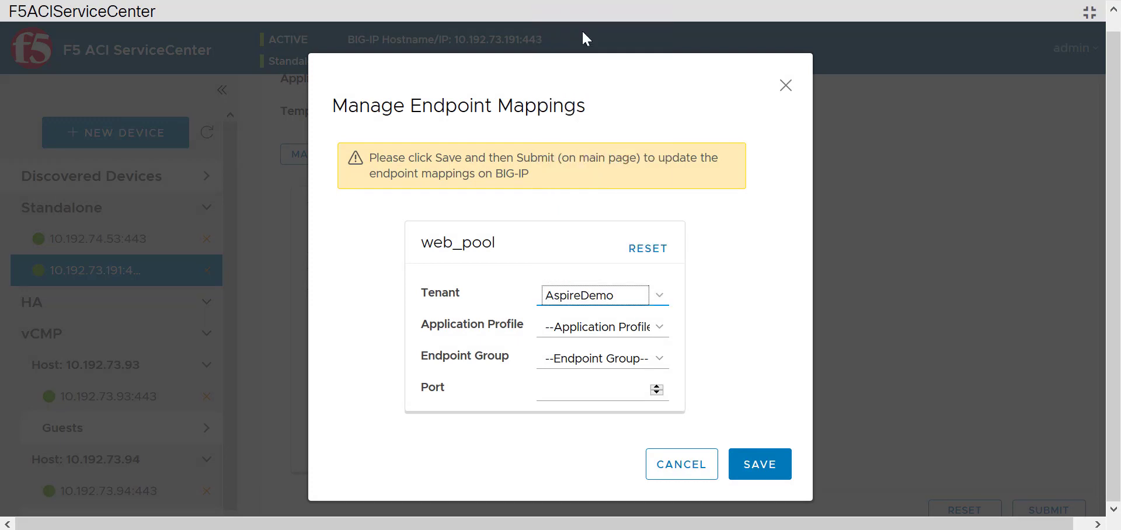
{"action": "left_click", "coordinate": [587, 329]}
{"action": "left_click", "coordinate": [584, 367]}
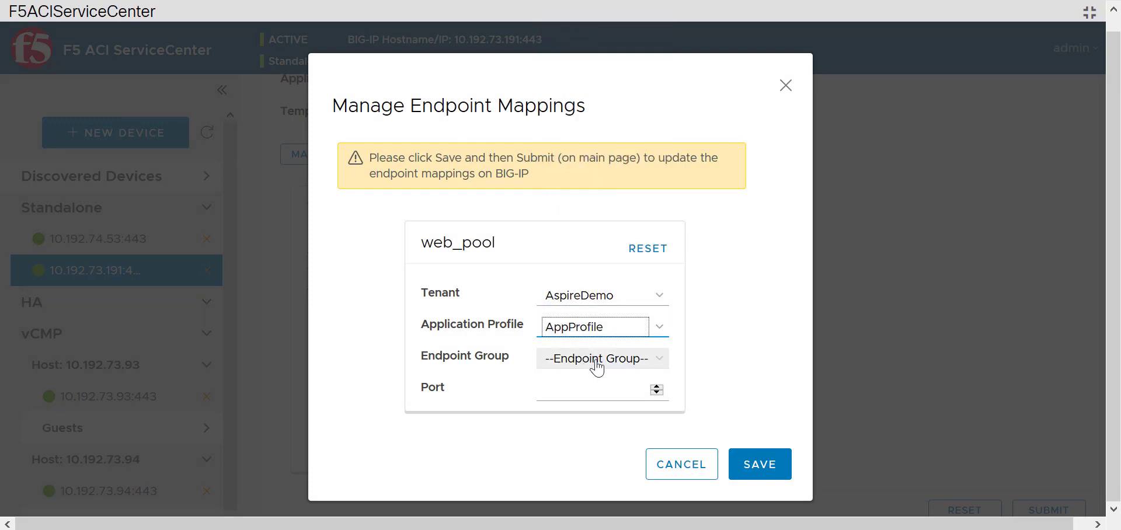
{"action": "left_click", "coordinate": [596, 360]}
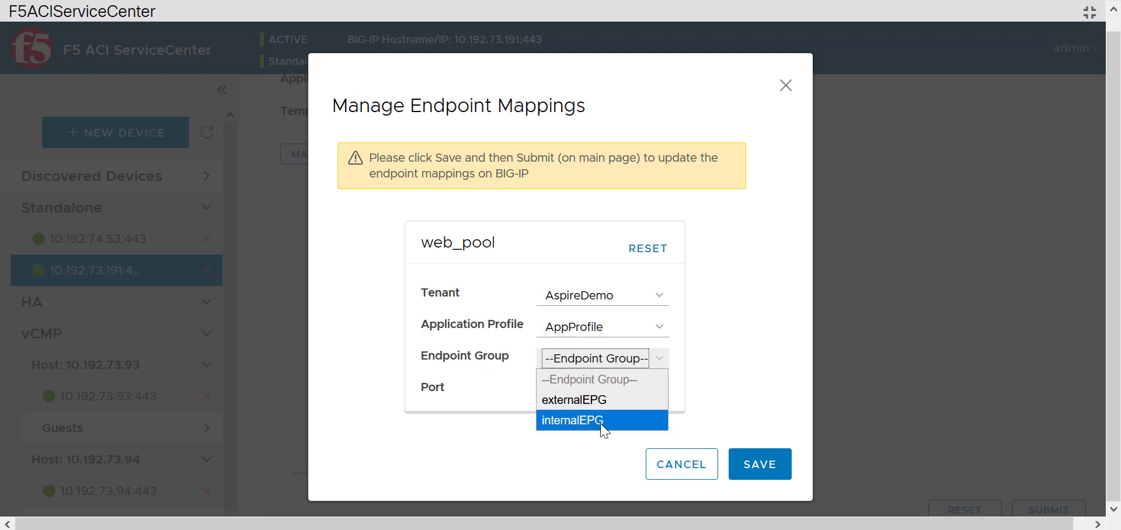
{"action": "left_click", "coordinate": [602, 427]}
Set the mapping port to 80, save it, and submit webapp to BIG-IP.
{"action": "left_click", "coordinate": [602, 388]}
{"action": "type", "text": "80"}
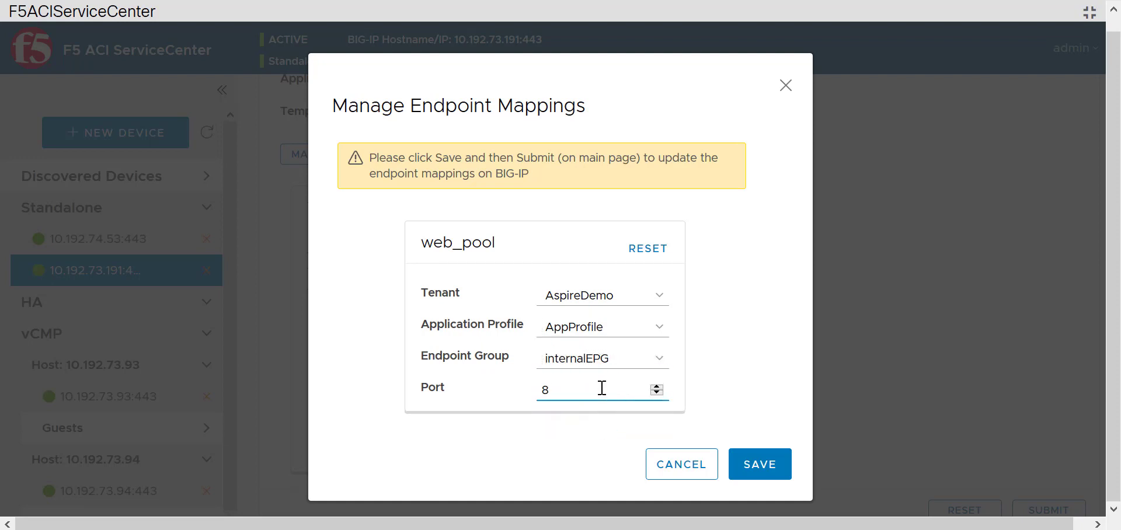
{"action": "left_click", "coordinate": [762, 462]}
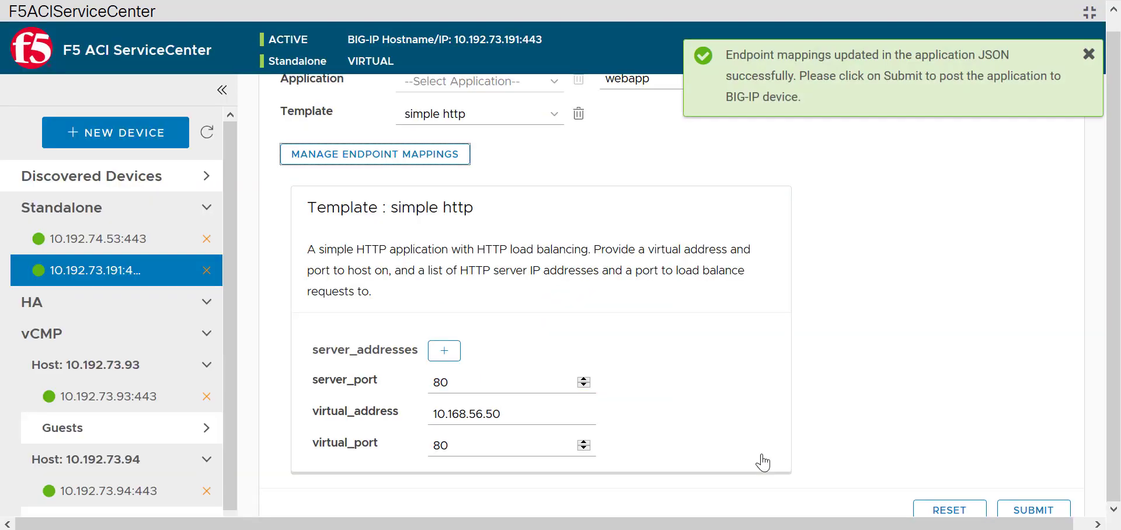
{"action": "left_click", "coordinate": [1089, 56]}
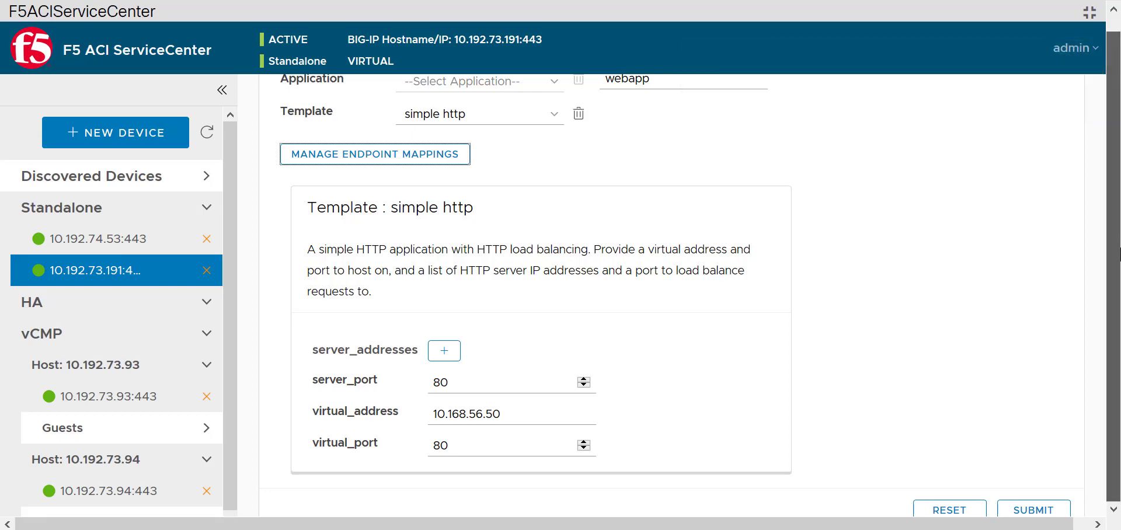
{"action": "left_click", "coordinate": [1045, 510]}
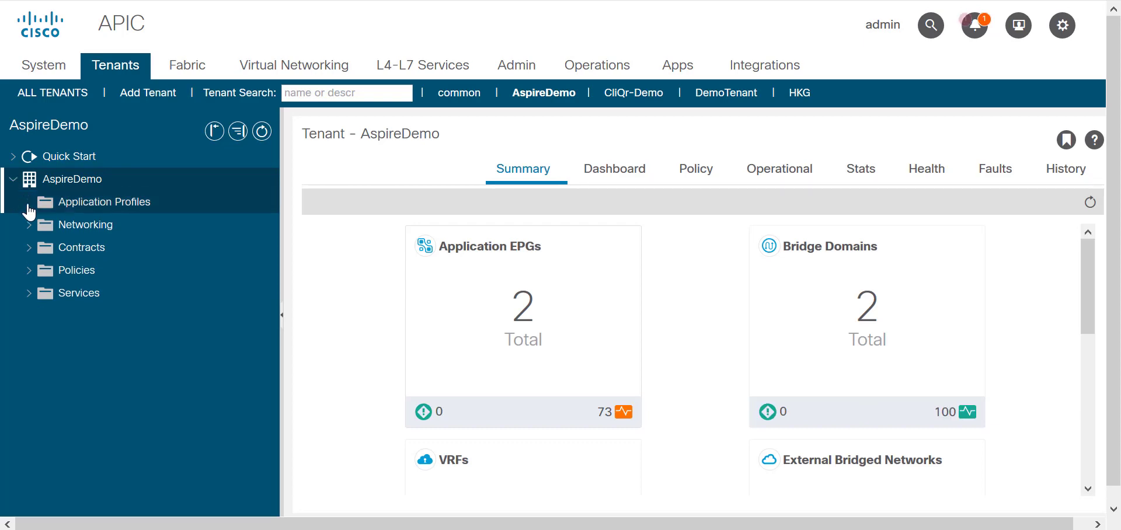
Open AspireDemo's AppProfile internalEPG client endpoints and view page 2 of the 27 entries.
{"action": "left_click", "coordinate": [28, 204]}
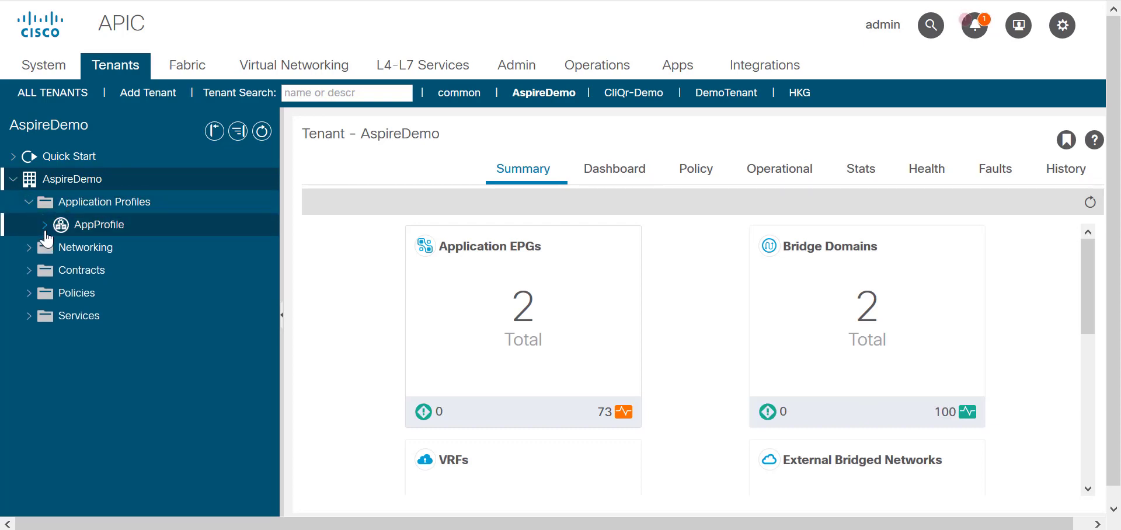
{"action": "left_click", "coordinate": [45, 228]}
{"action": "left_click", "coordinate": [62, 247]}
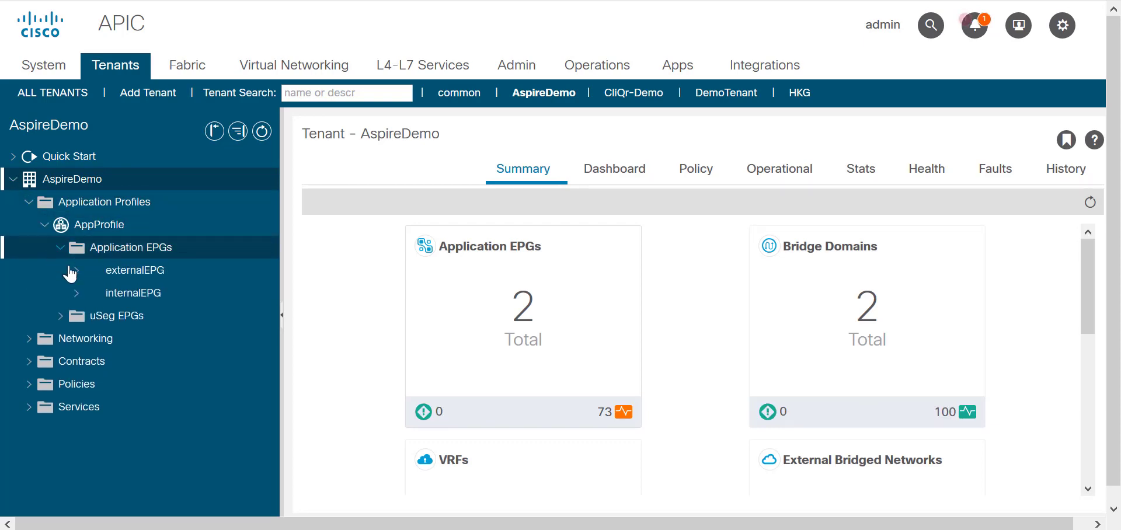
{"action": "left_click", "coordinate": [76, 295]}
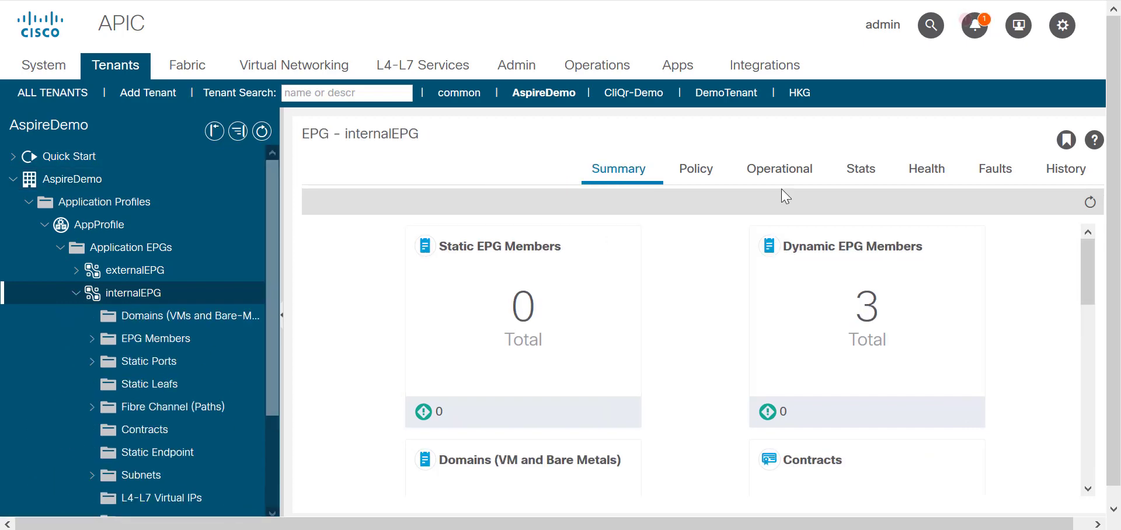
{"action": "left_click", "coordinate": [781, 190]}
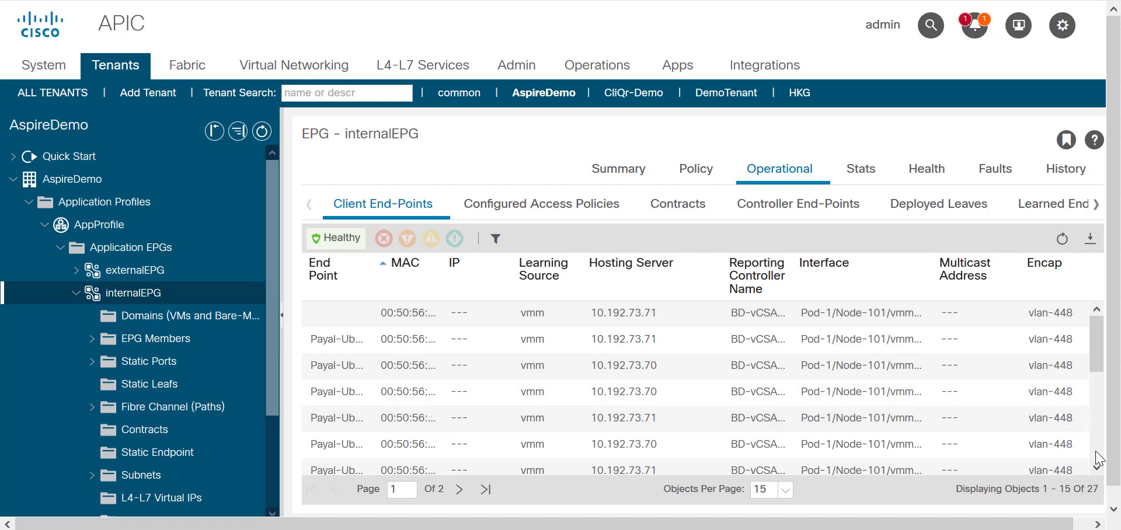
{"action": "scroll", "coordinate": [1096, 457], "scroll_direction": "down", "scroll_amount": 4}
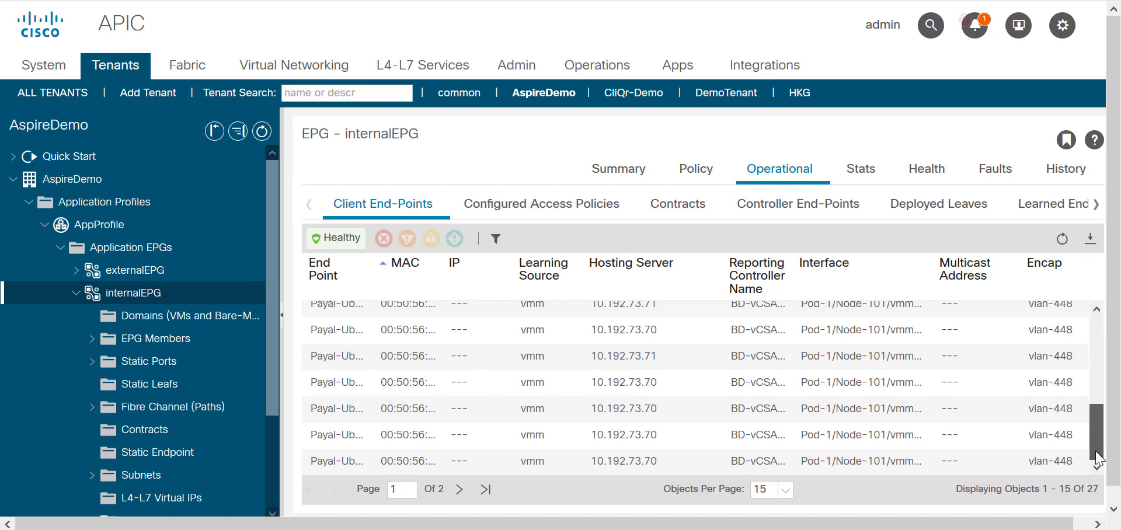
{"action": "left_click", "coordinate": [460, 490]}
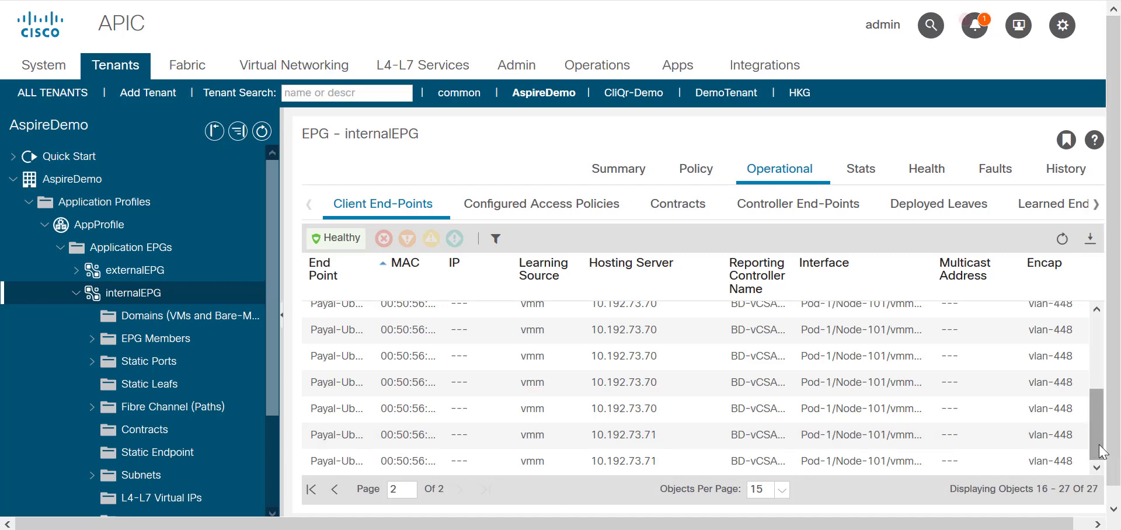
{"action": "left_click_drag", "start_coordinate": [1099, 445], "coordinate": [1095, 362]}
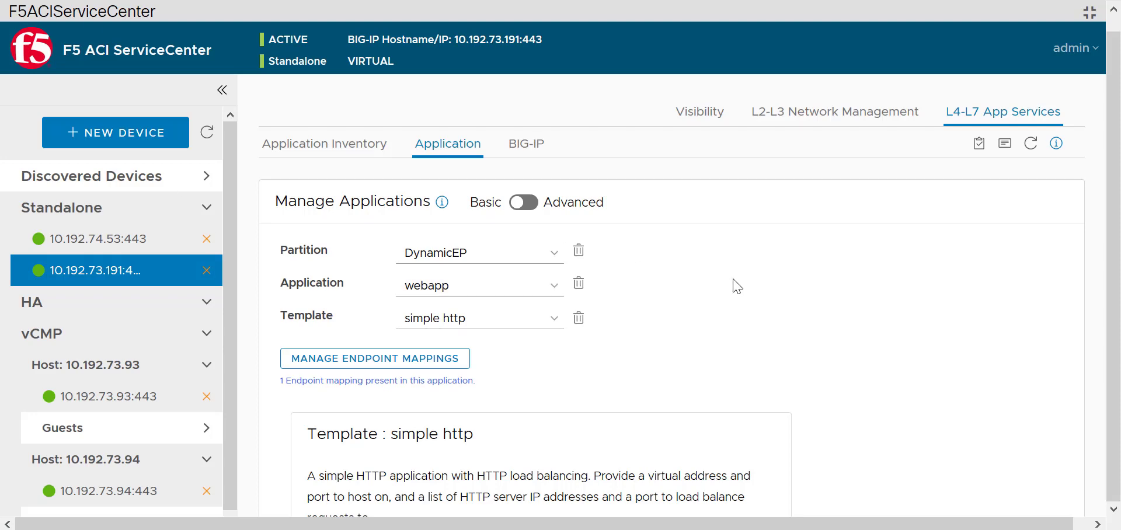
In Application Inventory, view web_pool's nine dynamic endpoints 192.168.56.150–192.168.56.158, then close the list.
{"action": "left_click", "coordinate": [342, 146]}
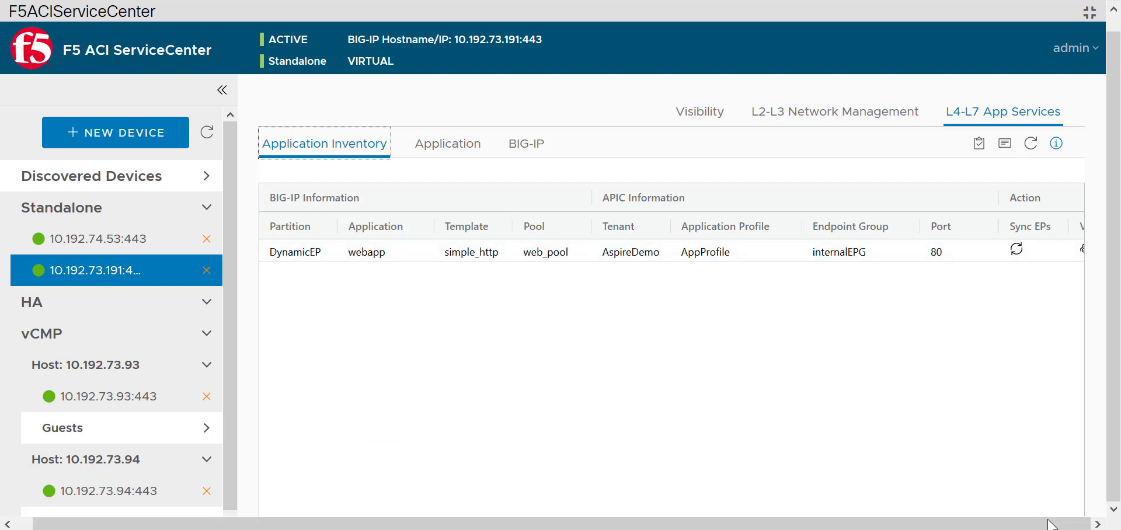
{"action": "left_click", "coordinate": [222, 90]}
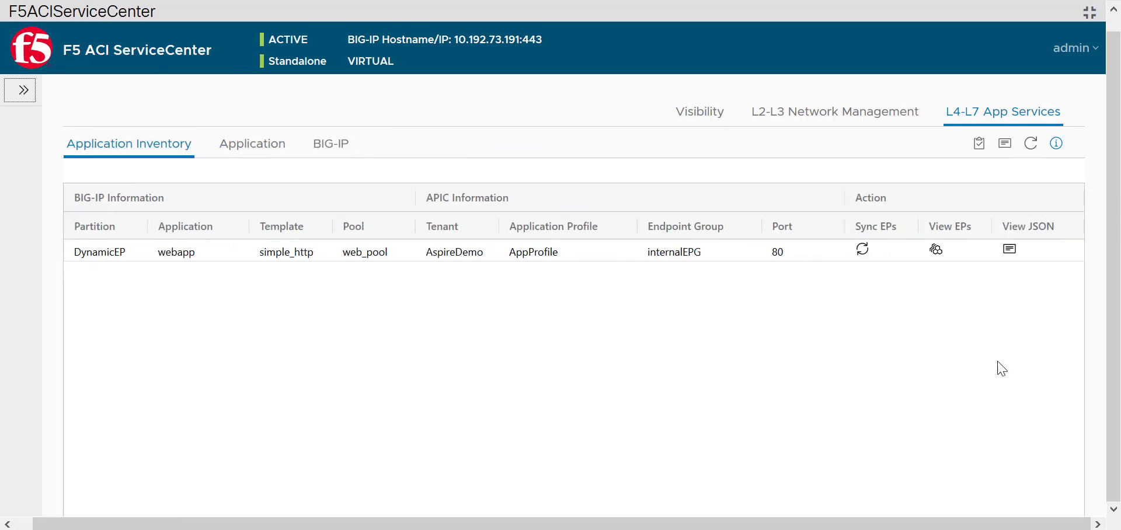
{"action": "left_click", "coordinate": [938, 251]}
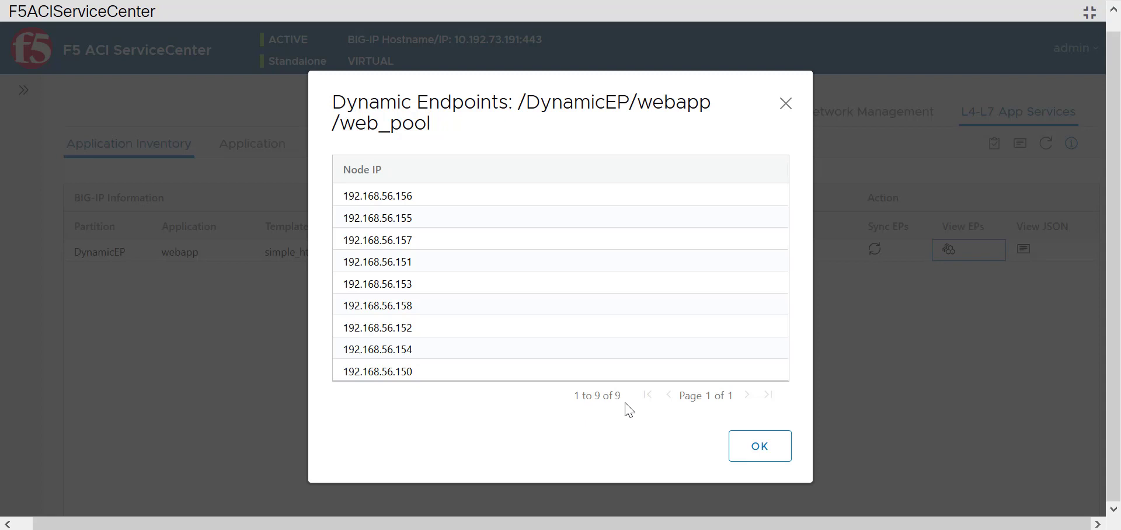
{"action": "left_click", "coordinate": [755, 450]}
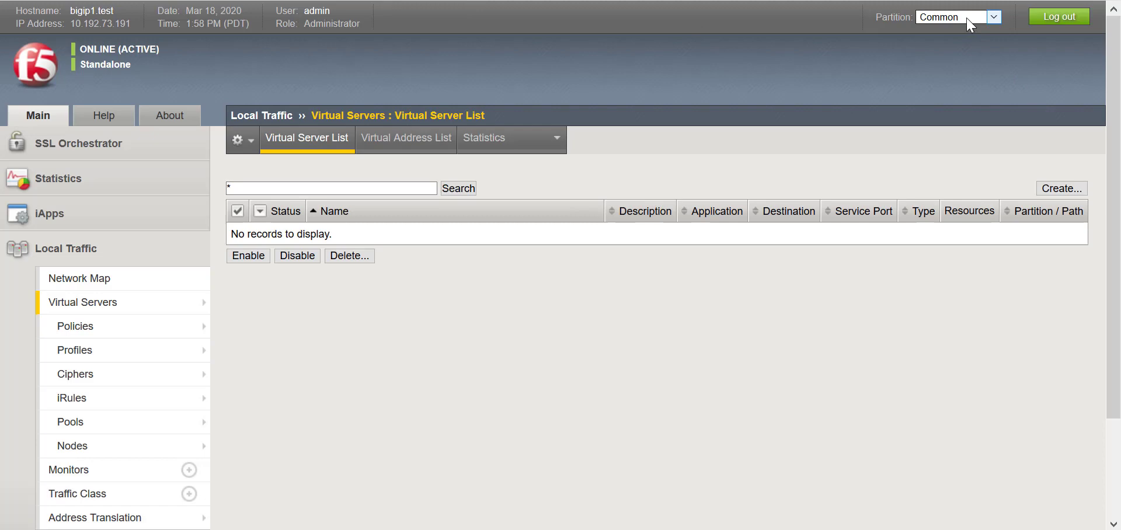
{"action": "left_click", "coordinate": [958, 17]}
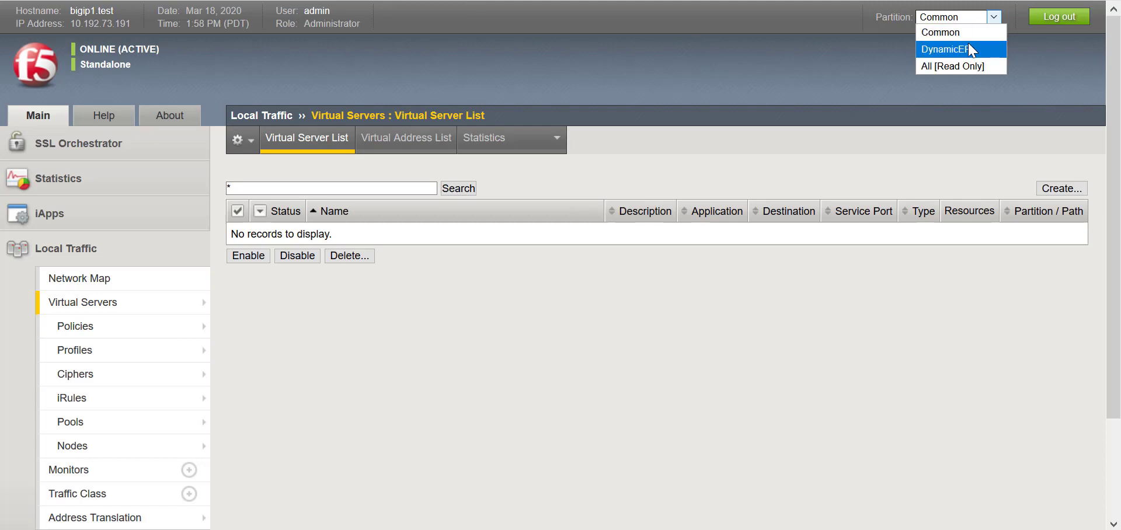
Show the DynamicEP network map with serviceMain's web_pool members 192.168.56.150–158:80 all up.
{"action": "left_click", "coordinate": [969, 47]}
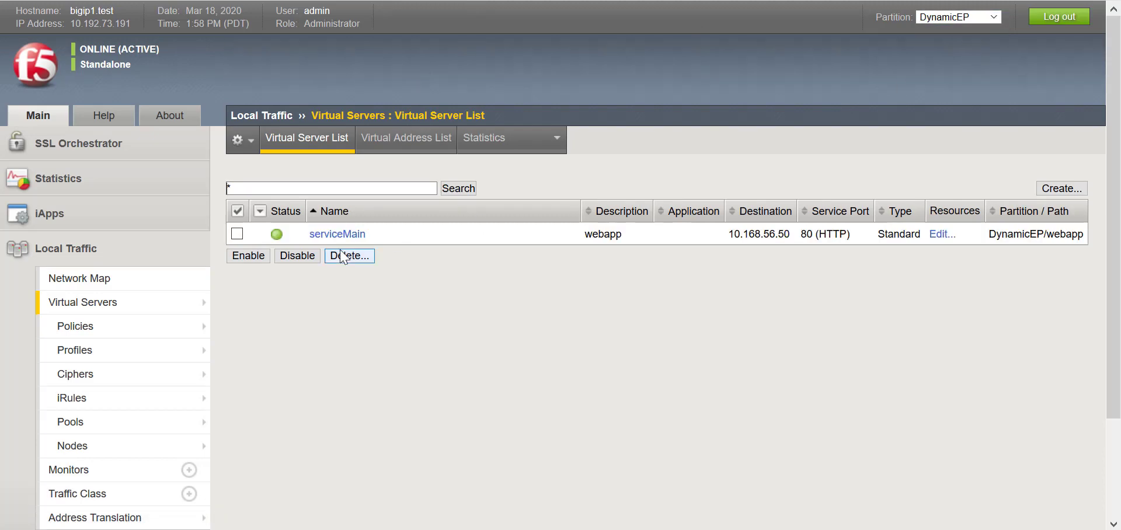
{"action": "left_click", "coordinate": [154, 291]}
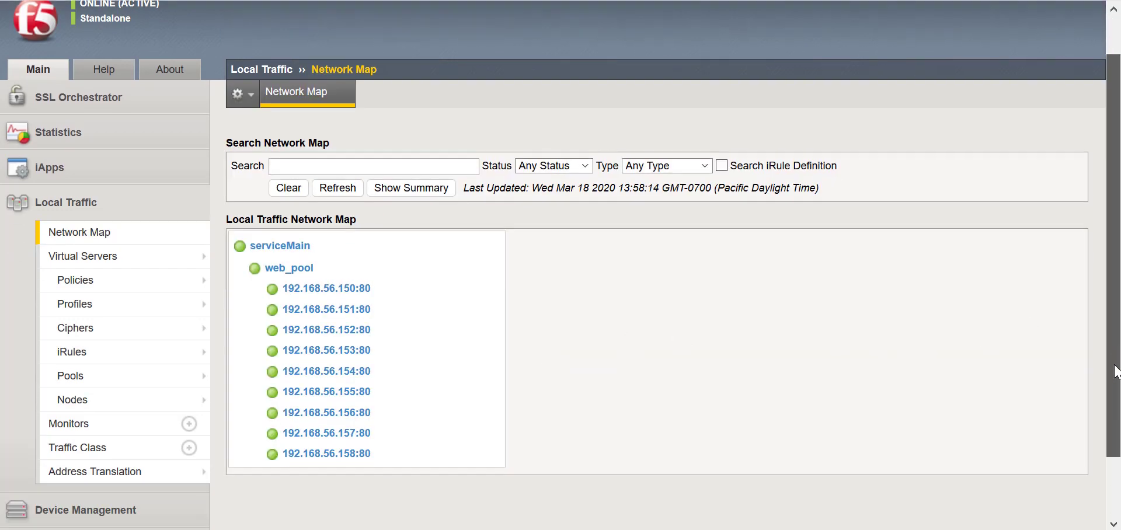
{"action": "left_click_drag", "start_coordinate": [1106, 310], "coordinate": [1116, 334]}
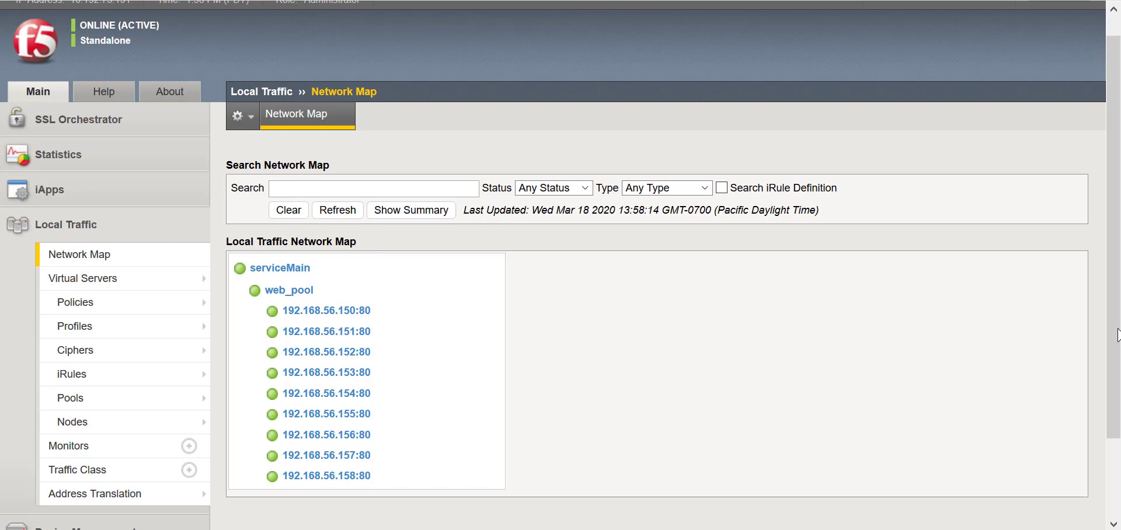
Power off the UbuntuServer1-Subnet56 virtual machine in vSphere and confirm the power-off.
{"action": "mouse_move", "coordinate": [731, 529]}
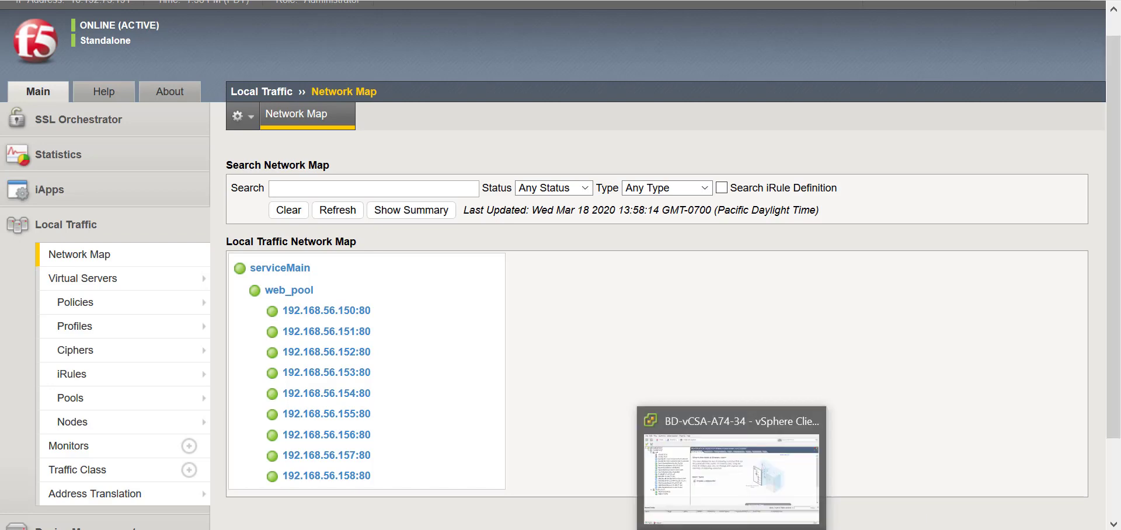
{"action": "left_click", "coordinate": [731, 472]}
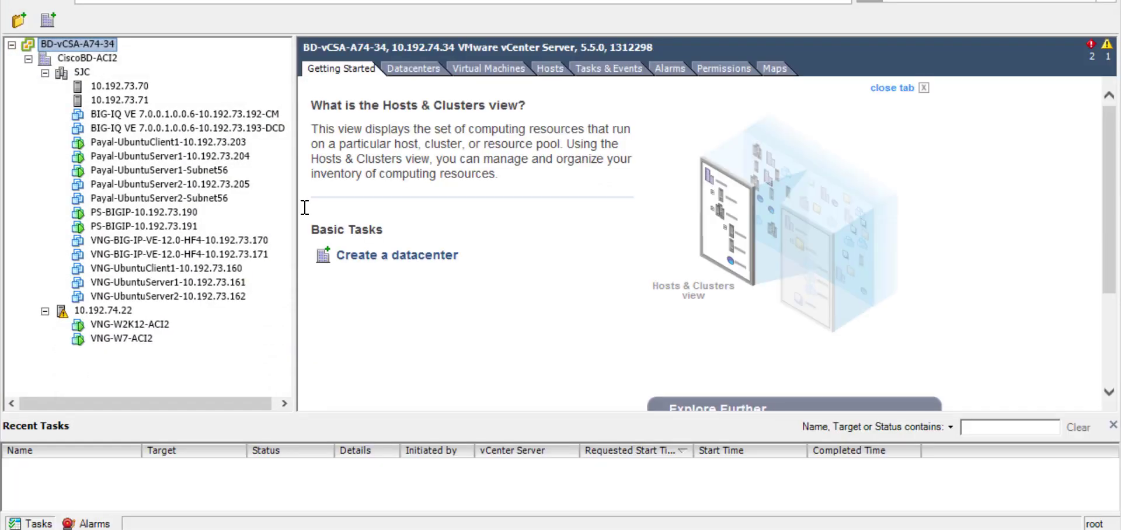
{"action": "left_click", "coordinate": [218, 171]}
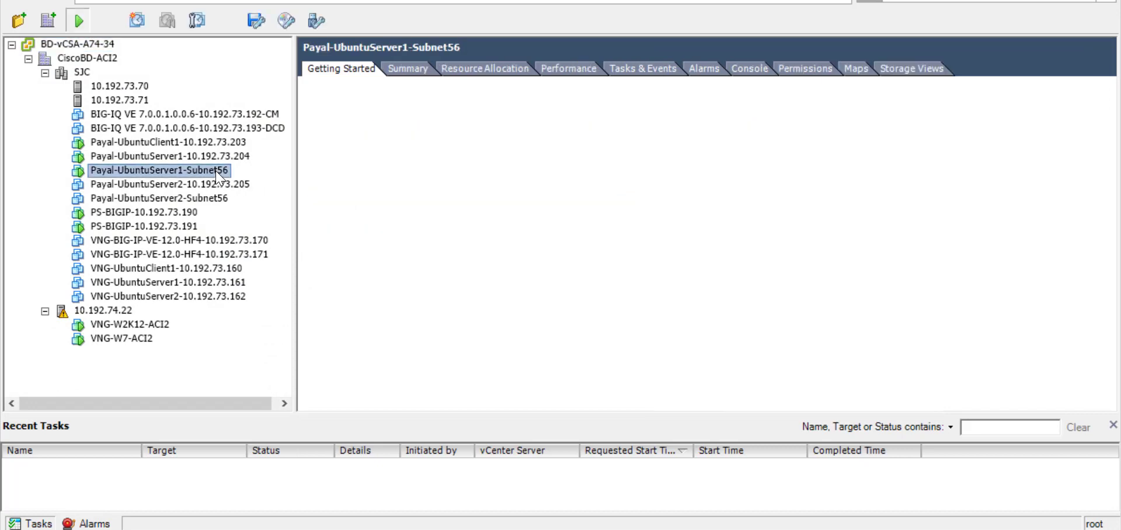
{"action": "right_click", "coordinate": [219, 172]}
{"action": "mouse_move", "coordinate": [441, 190]}
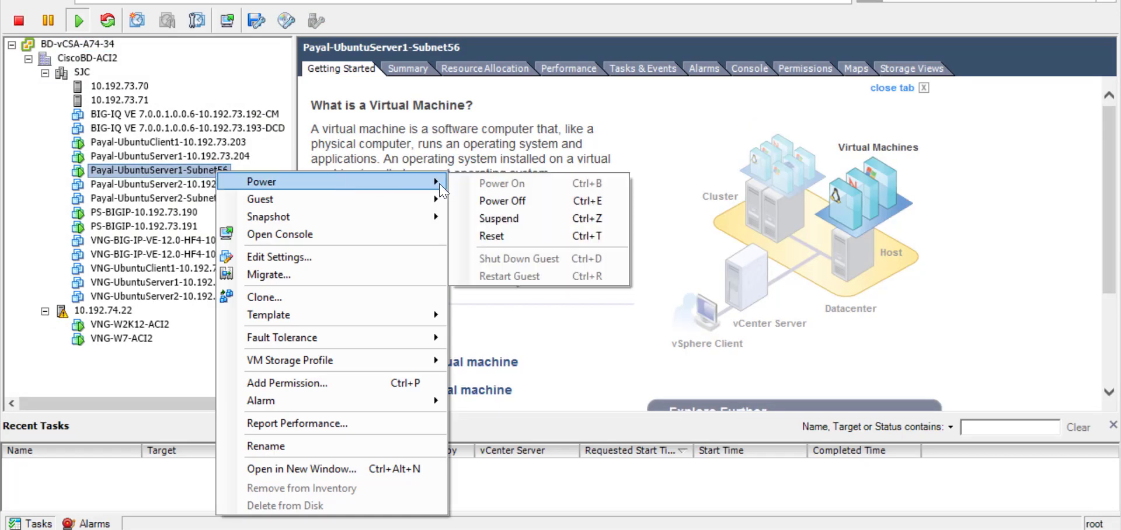
{"action": "left_click", "coordinate": [495, 203]}
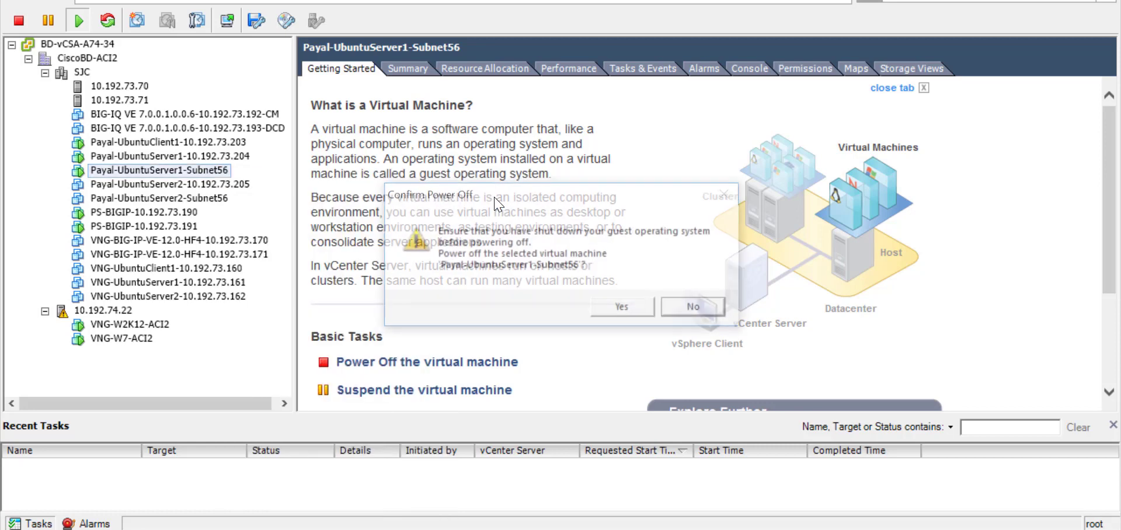
{"action": "left_click", "coordinate": [619, 311]}
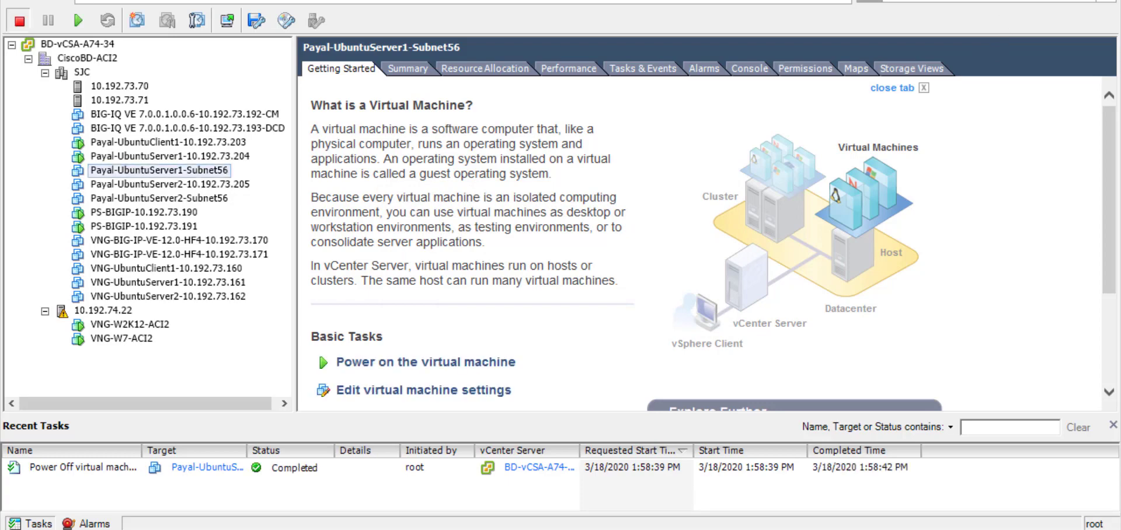
Log in to the APIC SSH session in PuTTY as admin.
{"action": "key", "text": "alt+Tab"}
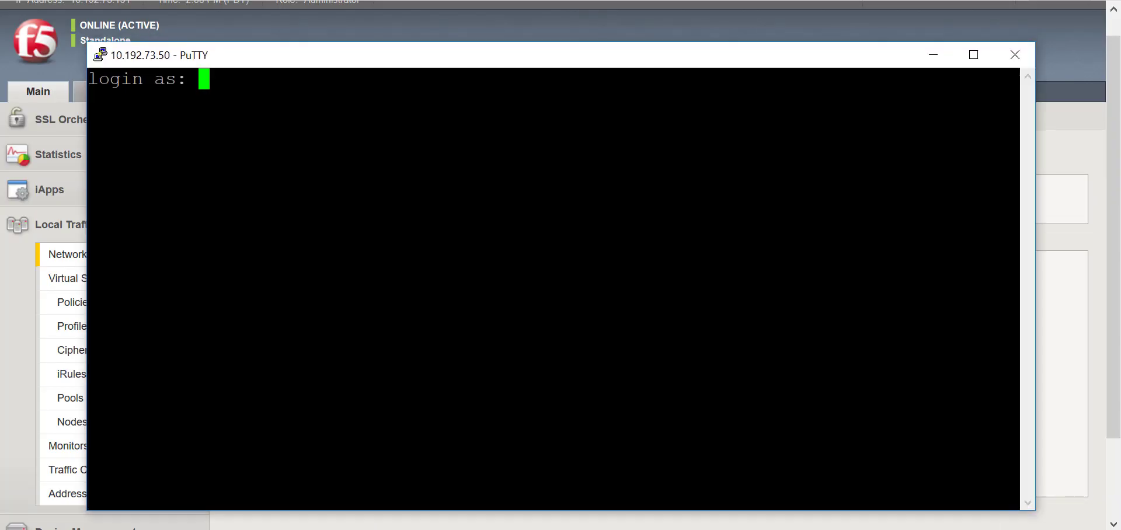
{"action": "type", "text": "admin"}
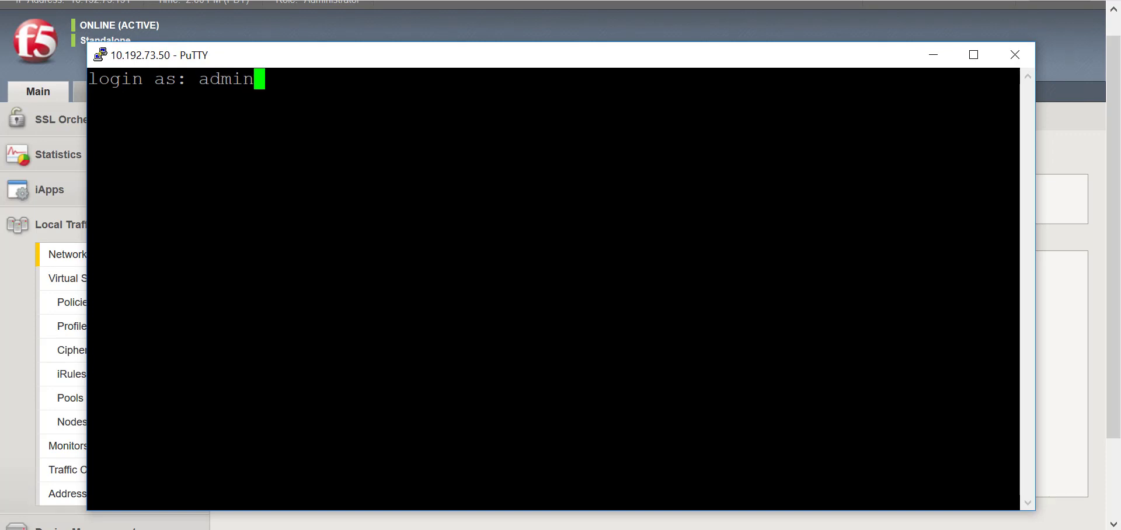
{"action": "key", "text": "Return"}
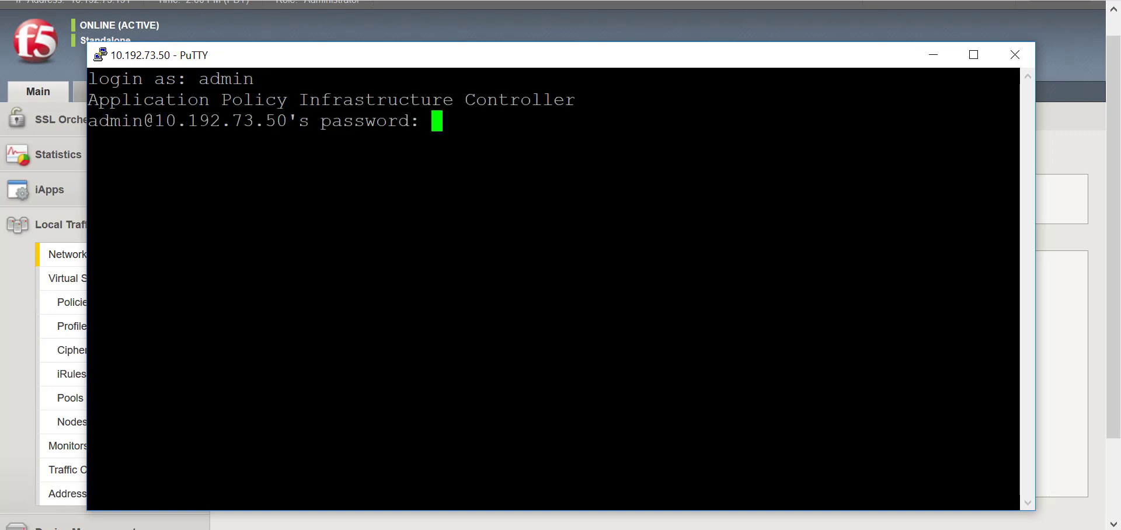
{"action": "key", "text": "Return"}
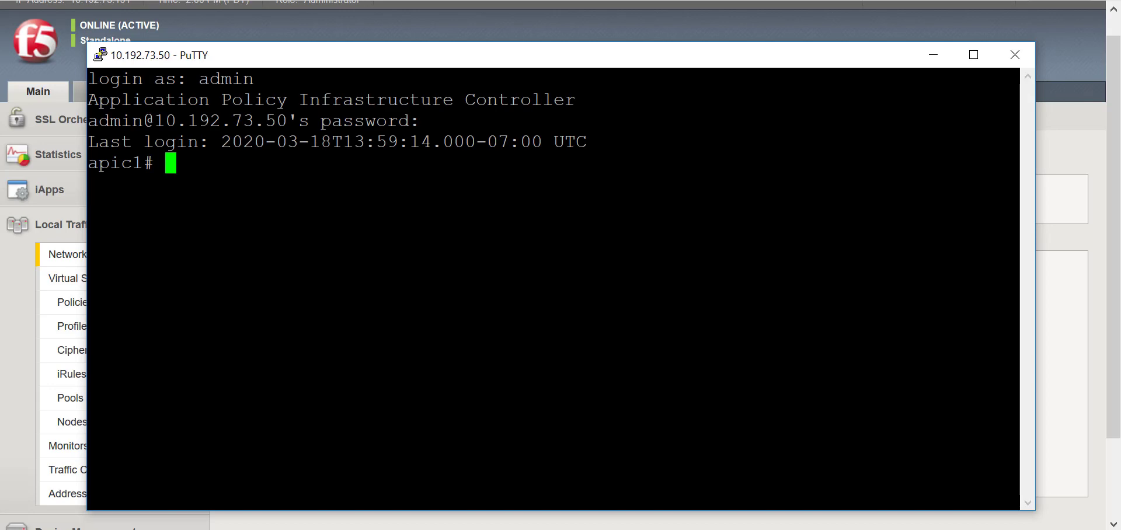
Change into /data2/logs/F5Networks_F5ACIServiceCenter and list its files oldest first.
{"action": "type", "text": "cd /data2/"}
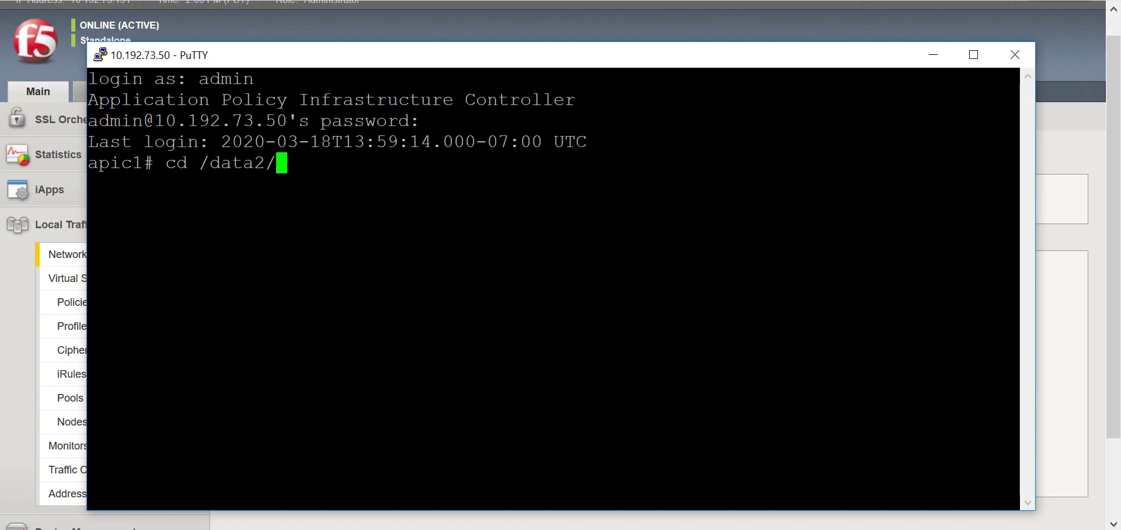
{"action": "type", "text": "logs/F"}
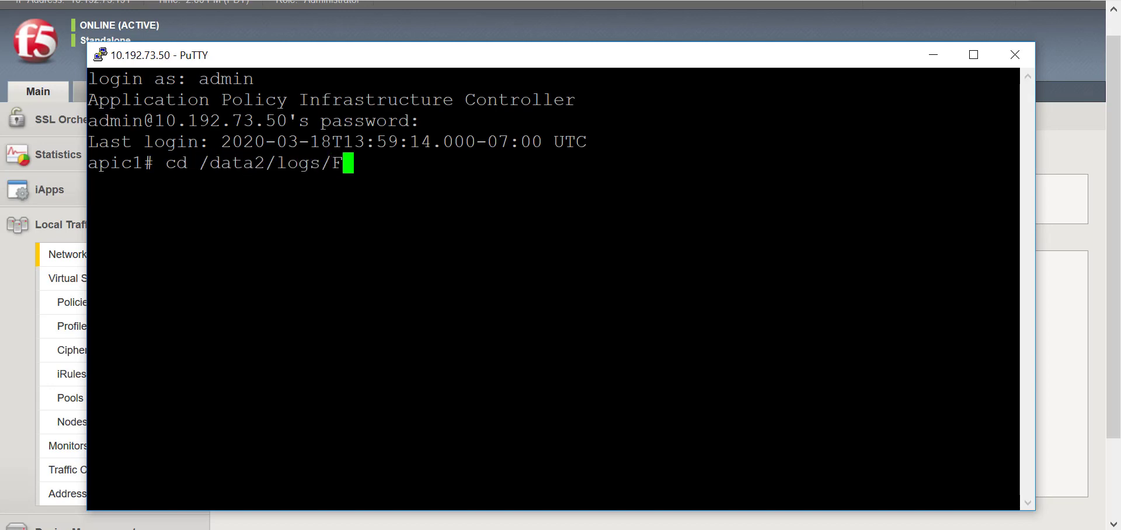
{"action": "key", "text": "Tab"}
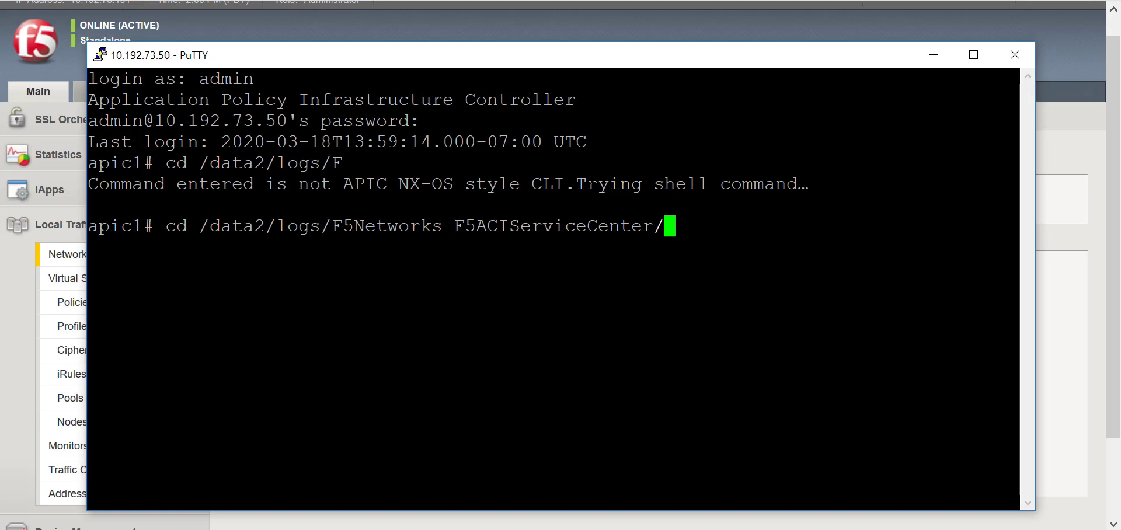
{"action": "key", "text": "BackSpace"}
{"action": "key", "text": "Return"}
{"action": "type", "text": "ls -ltr"}
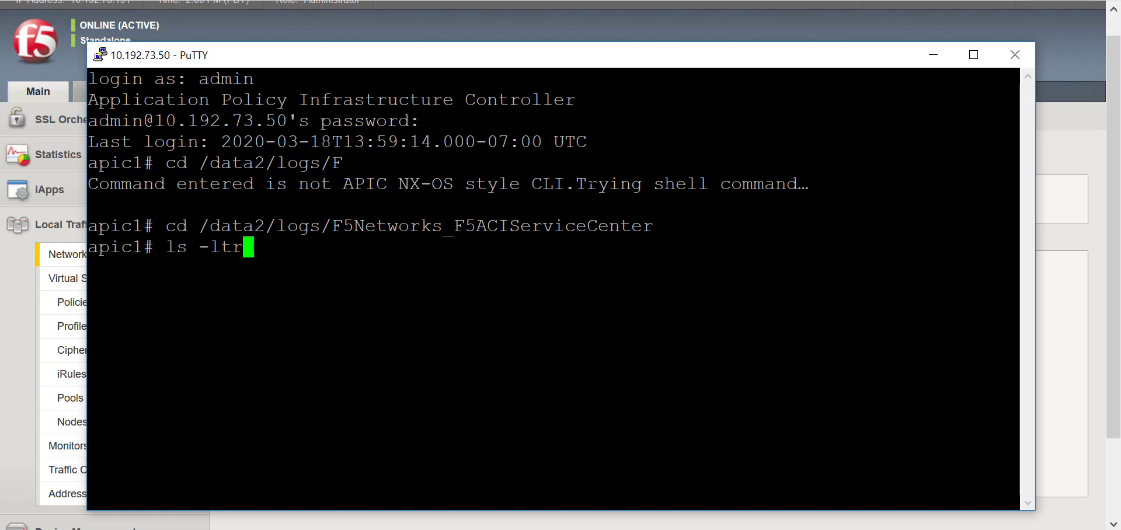
{"action": "key", "text": "Return"}
Change into the endpoint_updates folder and list its log files with ls -ltr.
{"action": "type", "text": "cd en"}
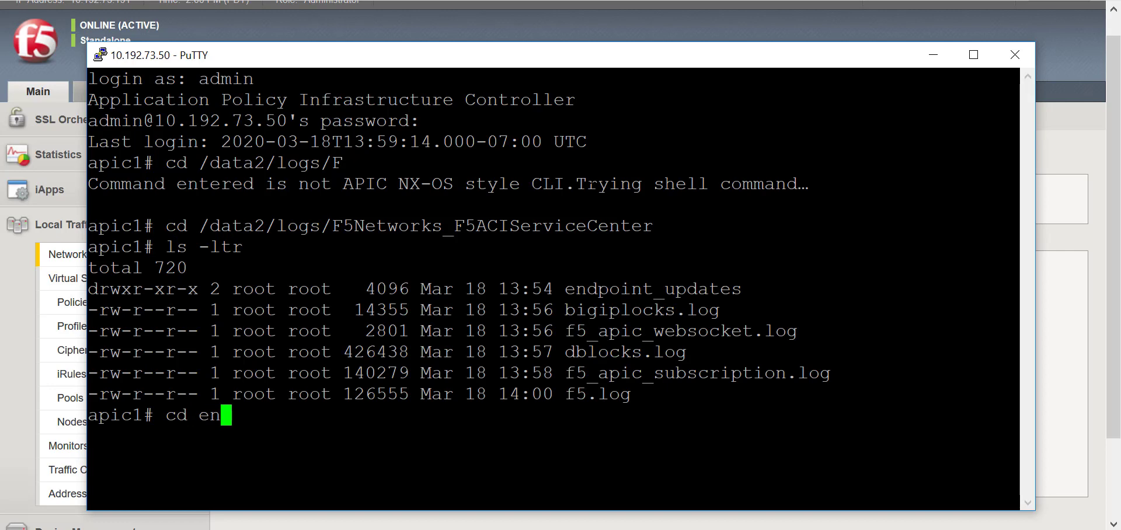
{"action": "key", "text": "Tab"}
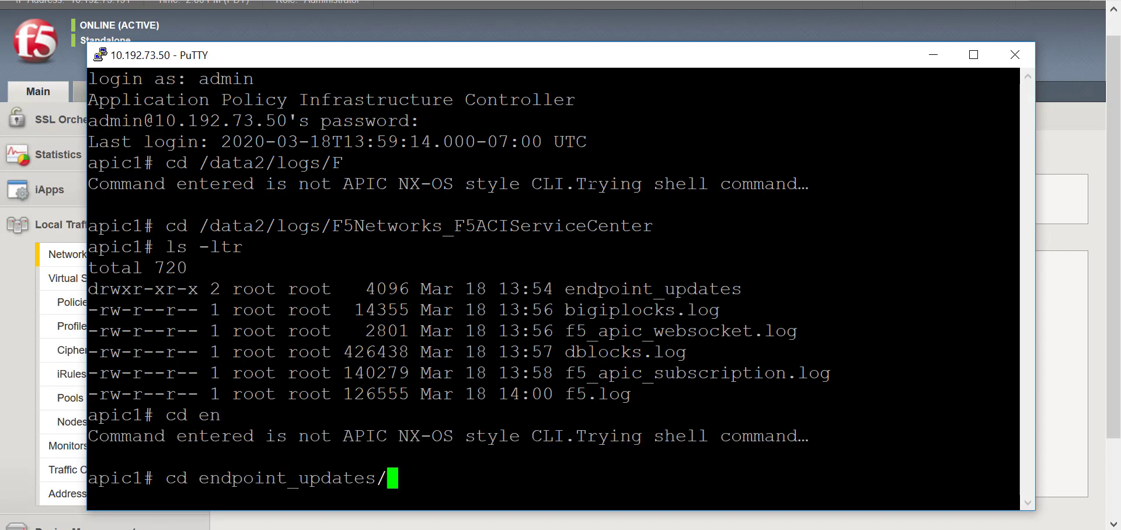
{"action": "key", "text": "BackSpace"}
{"action": "key", "text": "Return"}
{"action": "type", "text": "ls-ltr"}
{"action": "key", "text": "Return"}
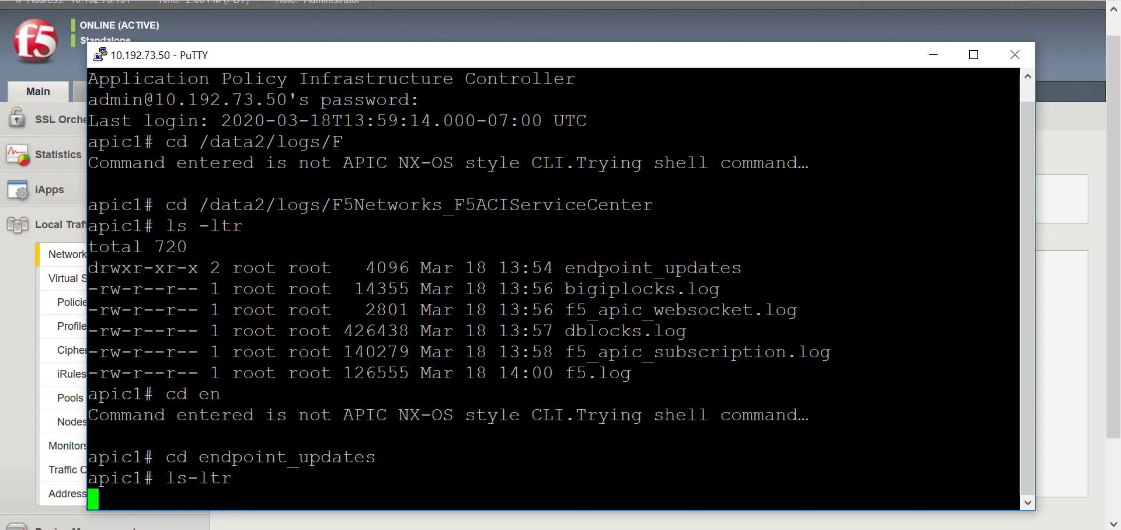
{"action": "type", "text": "ls -"}
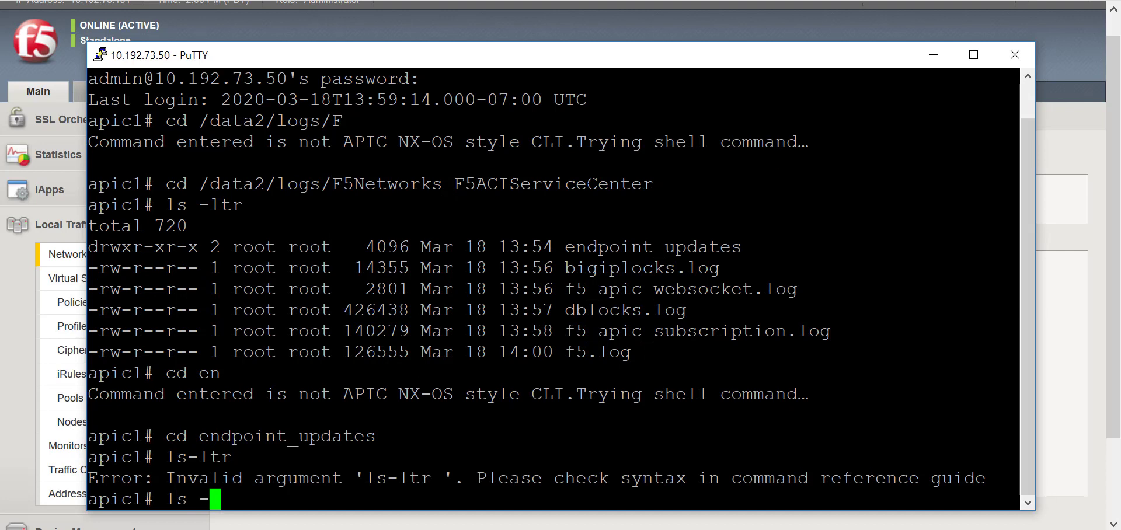
{"action": "type", "text": "ltr"}
{"action": "key", "text": "Return"}
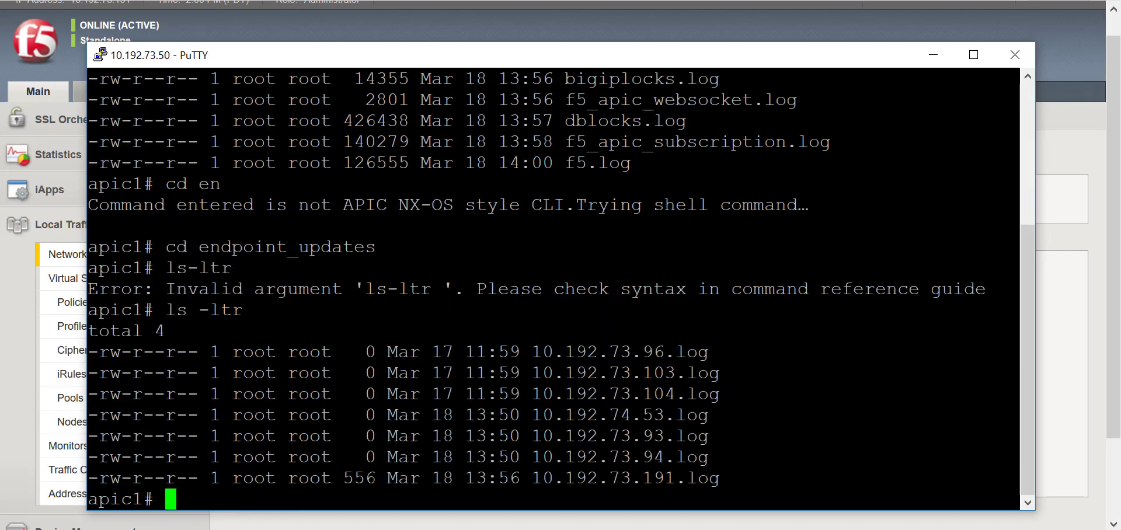
Run tail -f on 10.192.73.191.log and highlight the entry reporting endpoints detached.
{"action": "double_click", "coordinate": [618, 478]}
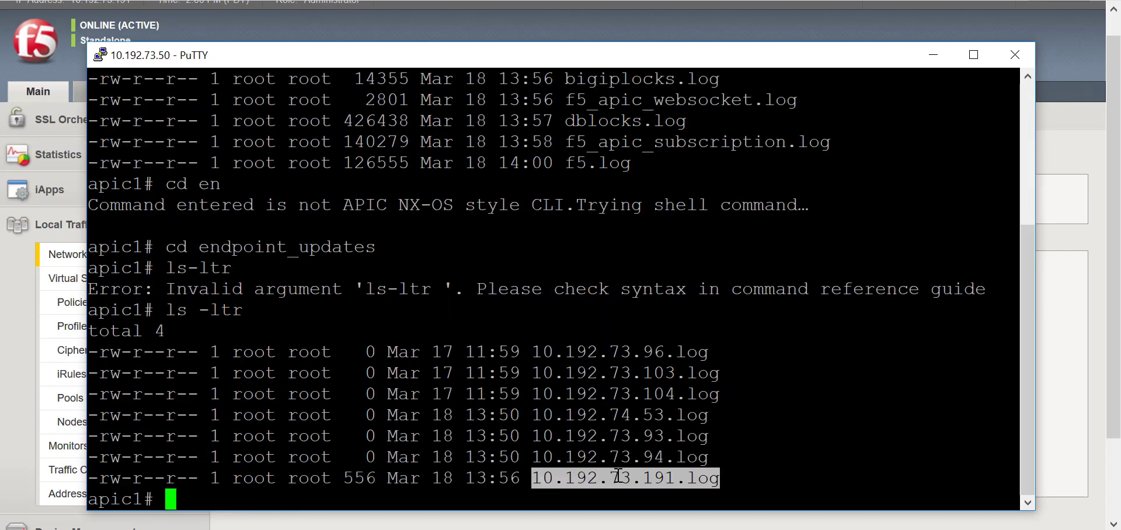
{"action": "type", "text": "tail "}
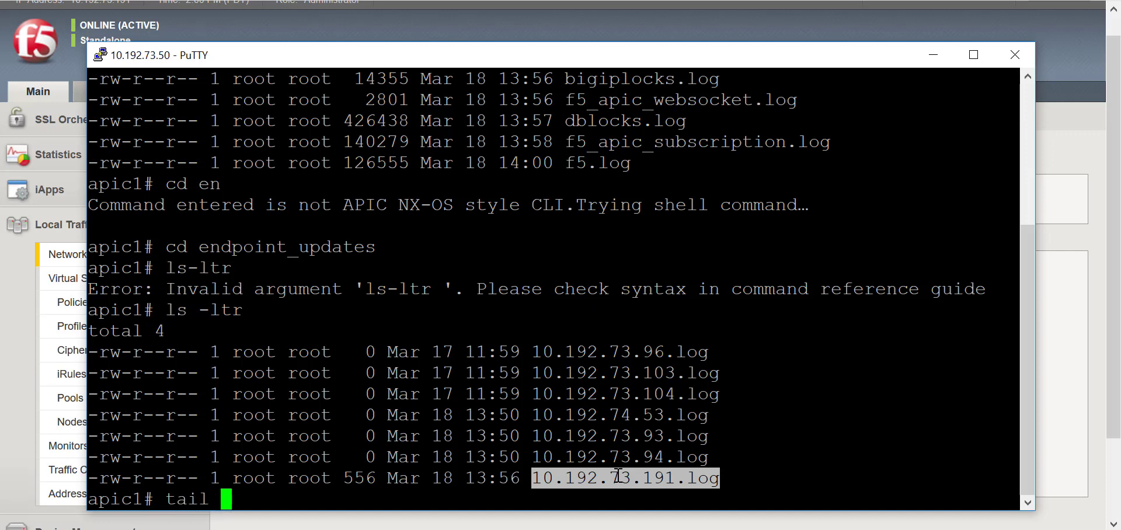
{"action": "type", "text": "-f"}
{"action": "type", "text": "10.192.73.191.log"}
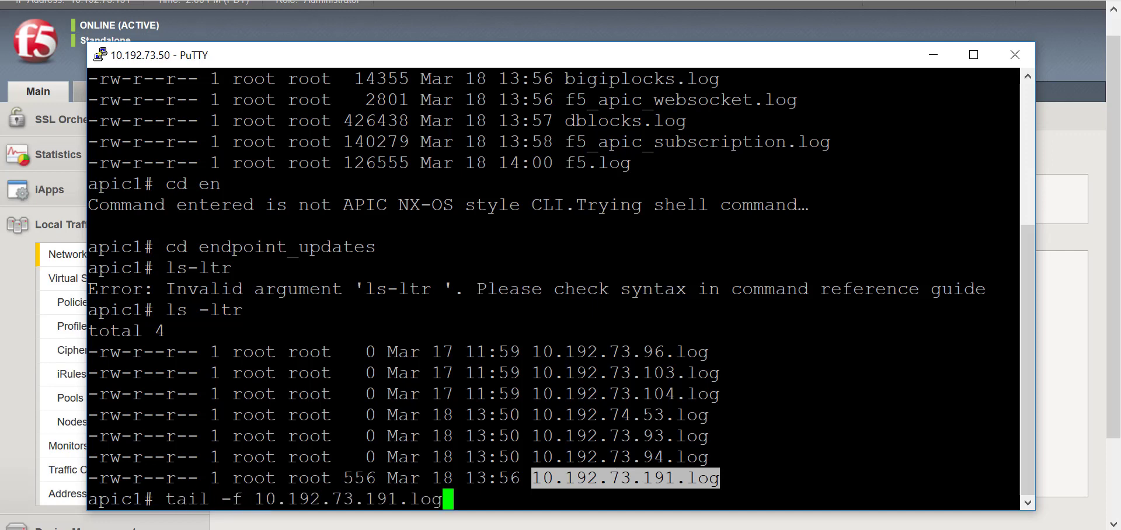
{"action": "key", "text": "Return"}
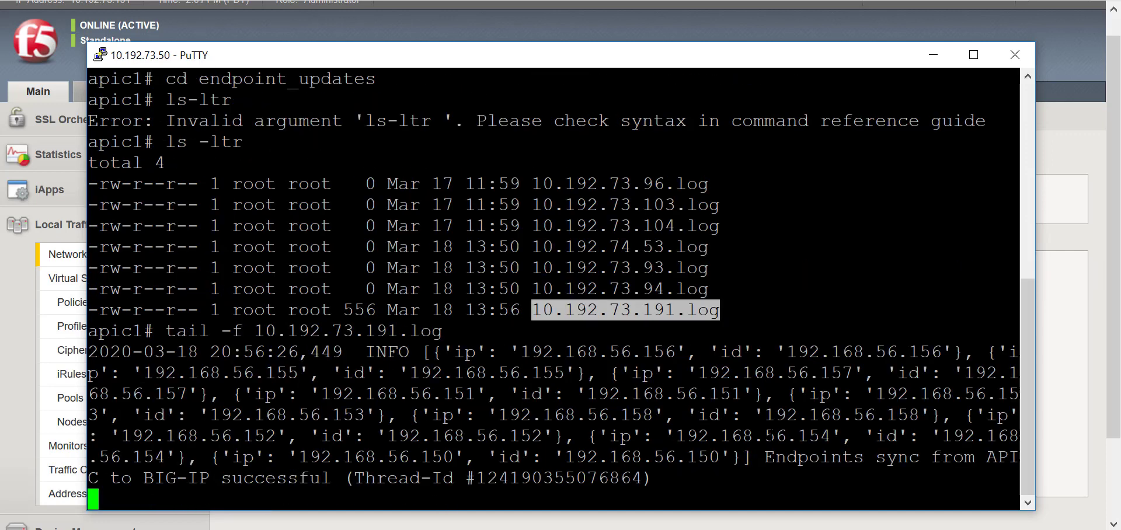
{"action": "key", "text": "Return"}
{"action": "key", "text": "Return"}
{"action": "key", "text": "Return"}
{"action": "key", "text": "Return"}
{"action": "key", "text": "Return"}
{"action": "key", "text": "Return"}
{"action": "key", "text": "Return"}
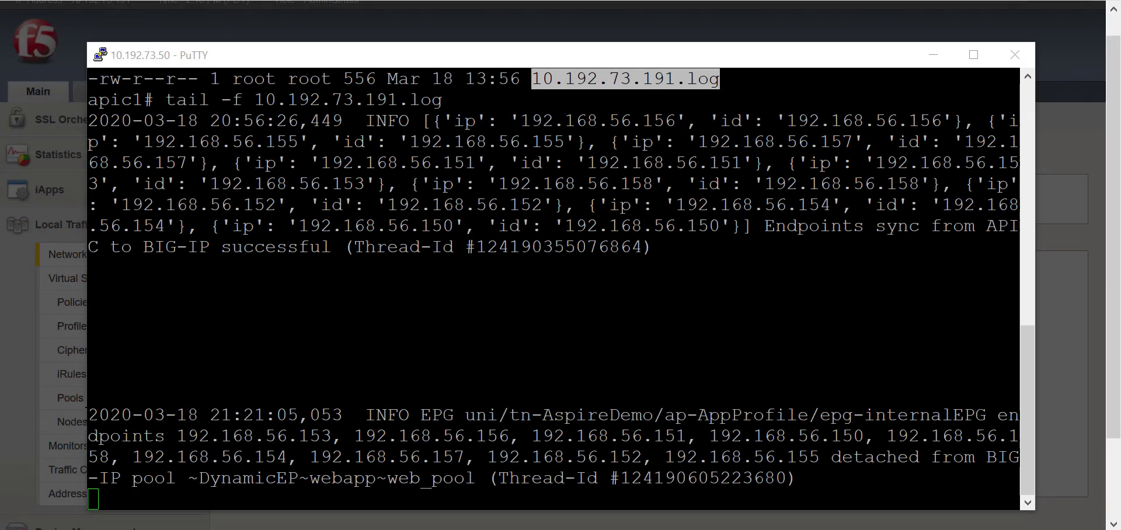
{"action": "left_click_drag", "start_coordinate": [89, 414], "coordinate": [804, 479]}
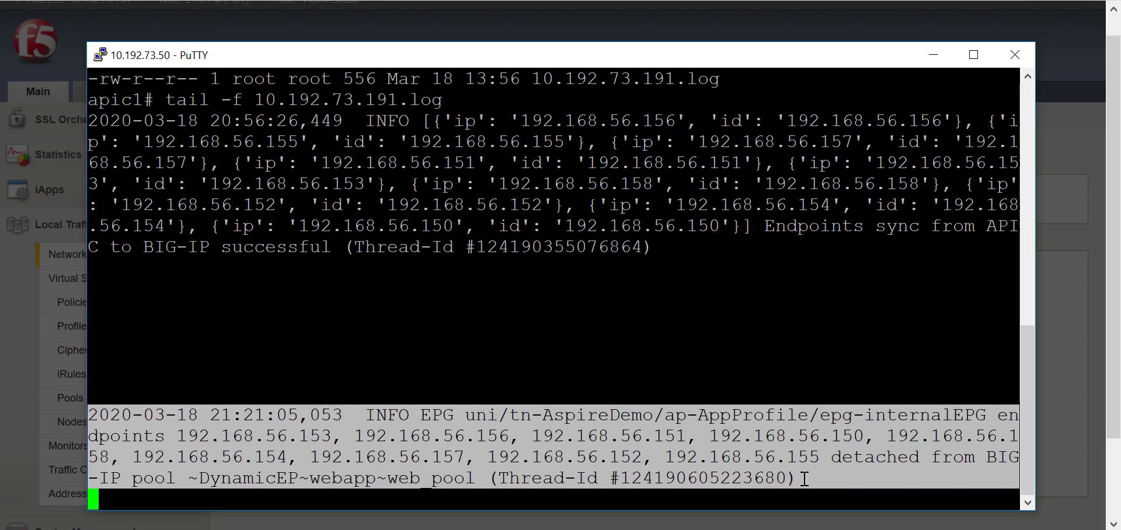
{"action": "left_click", "coordinate": [805, 479]}
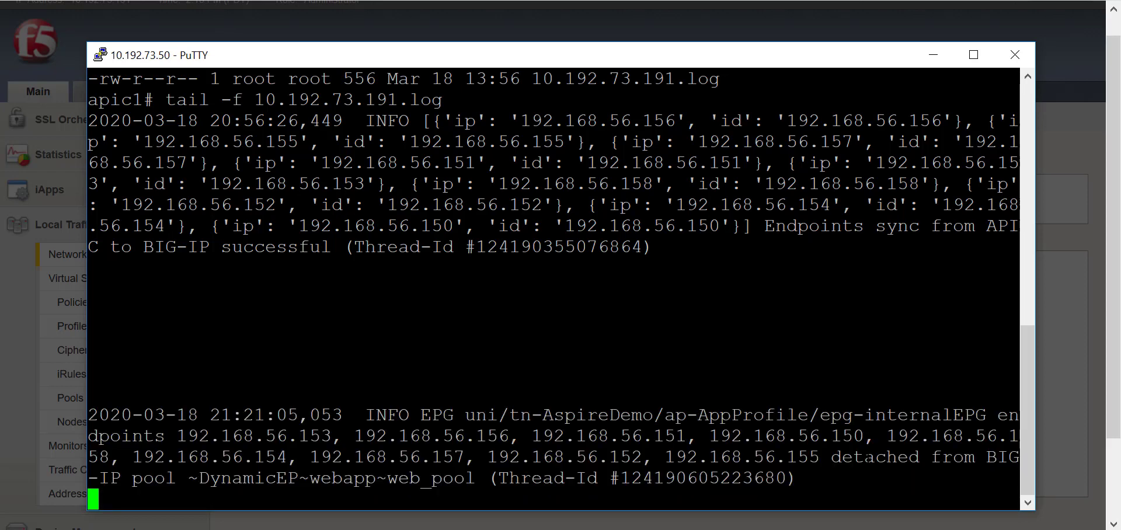
{"action": "double_click", "coordinate": [868, 457]}
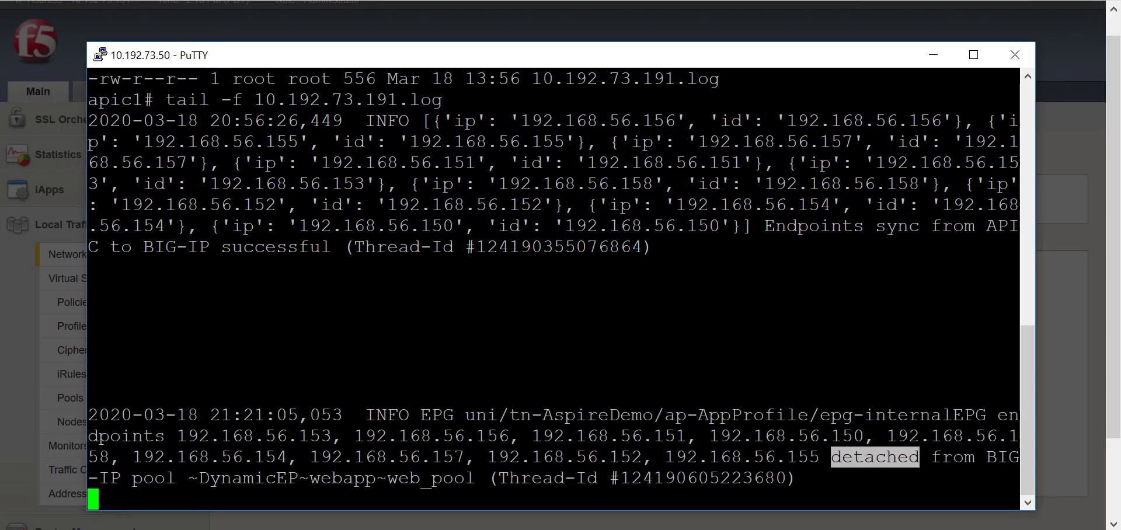
Log back in to BIG-IP and switch the network map to the DynamicEP partition.
{"action": "left_click", "coordinate": [418, 20]}
{"action": "left_click", "coordinate": [320, 314]}
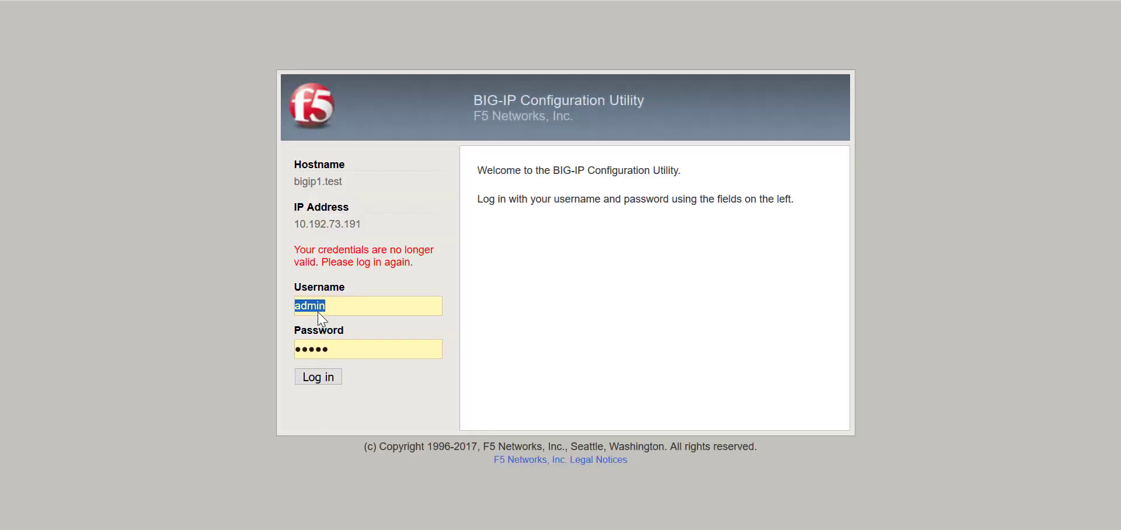
{"action": "left_click", "coordinate": [326, 379]}
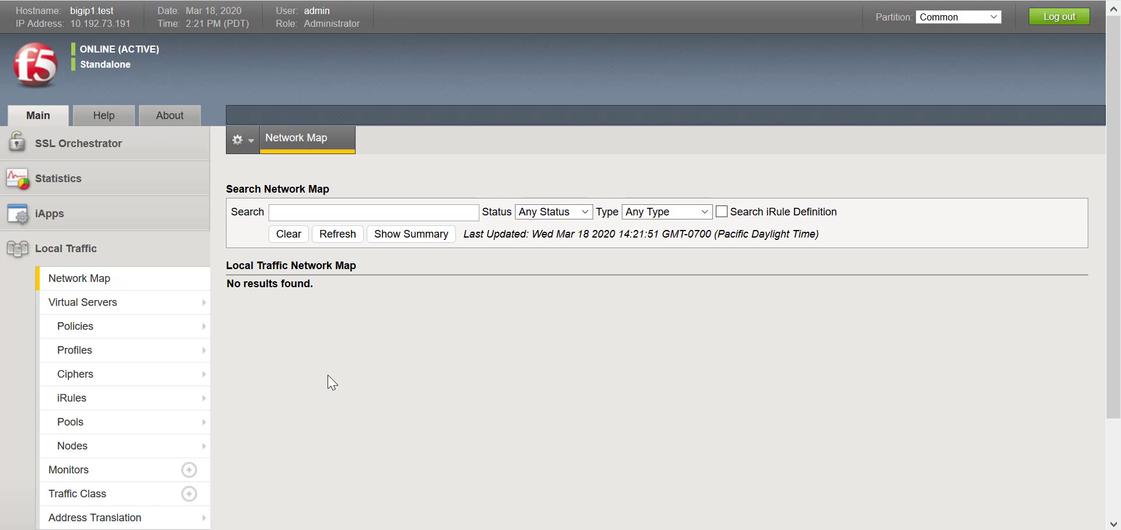
{"action": "left_click", "coordinate": [947, 18]}
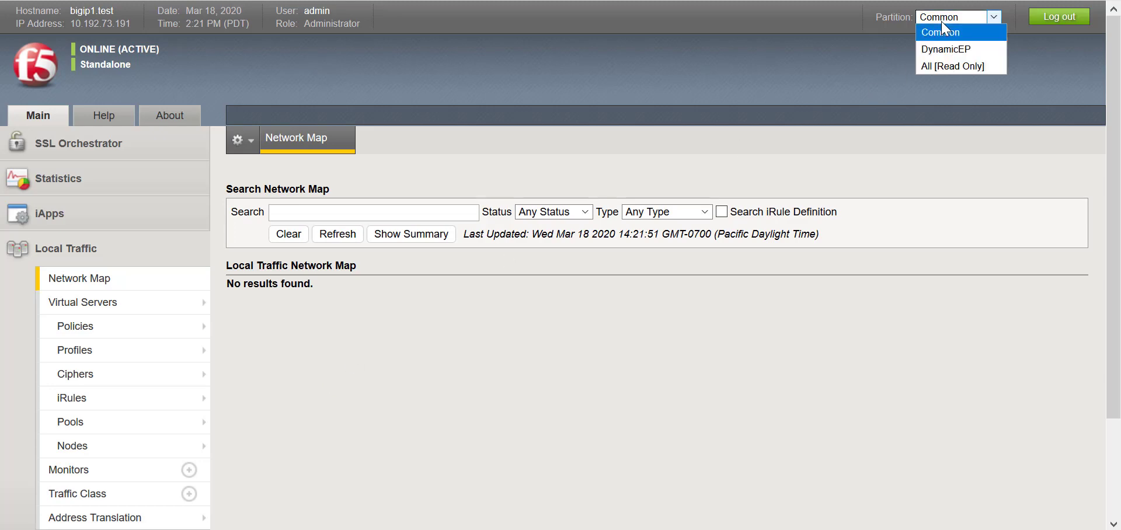
{"action": "left_click", "coordinate": [947, 49]}
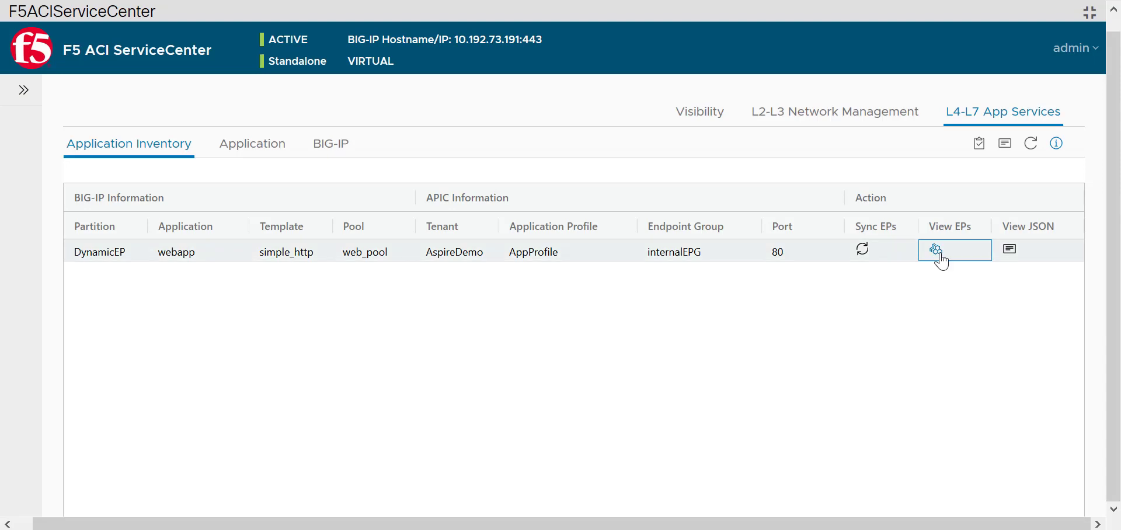
{"action": "left_click", "coordinate": [937, 250]}
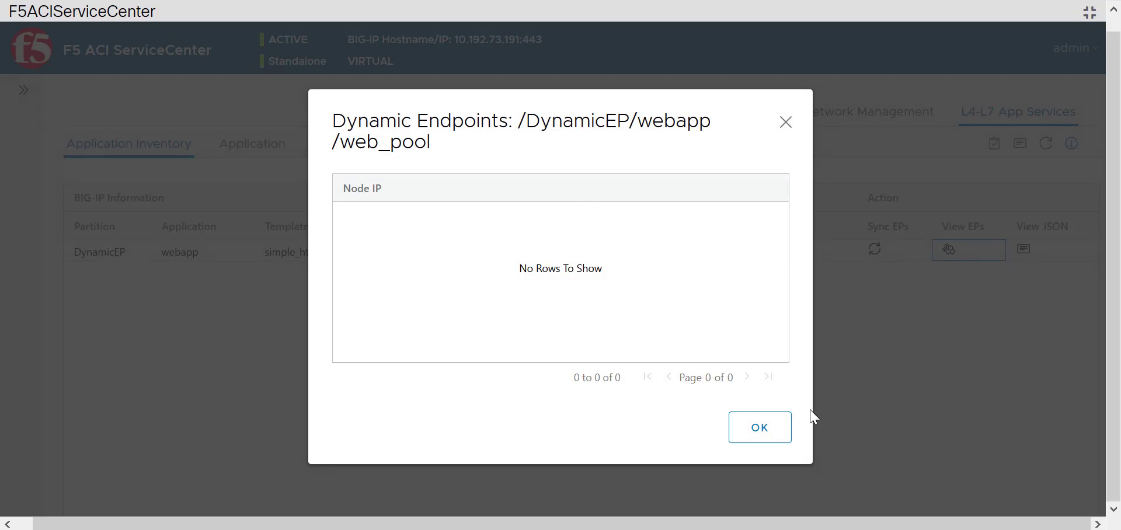
{"action": "left_click", "coordinate": [754, 442]}
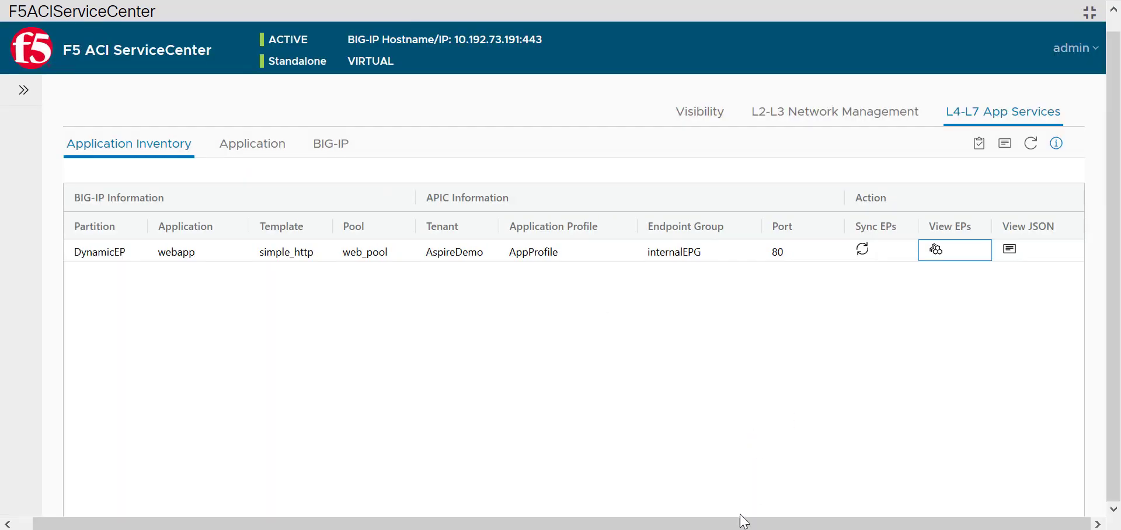
{"action": "mouse_move", "coordinate": [742, 526]}
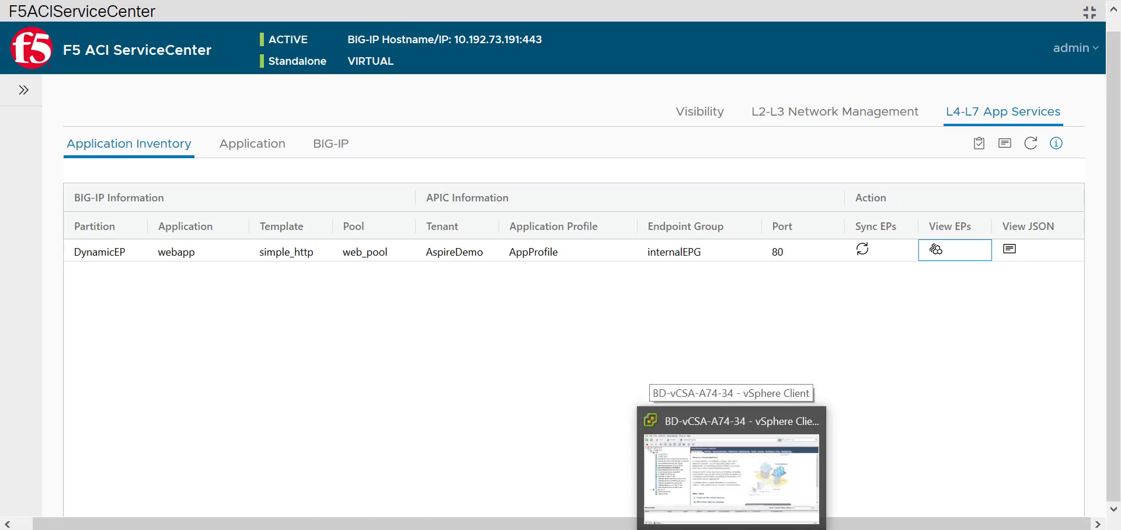
{"action": "left_click", "coordinate": [731, 467]}
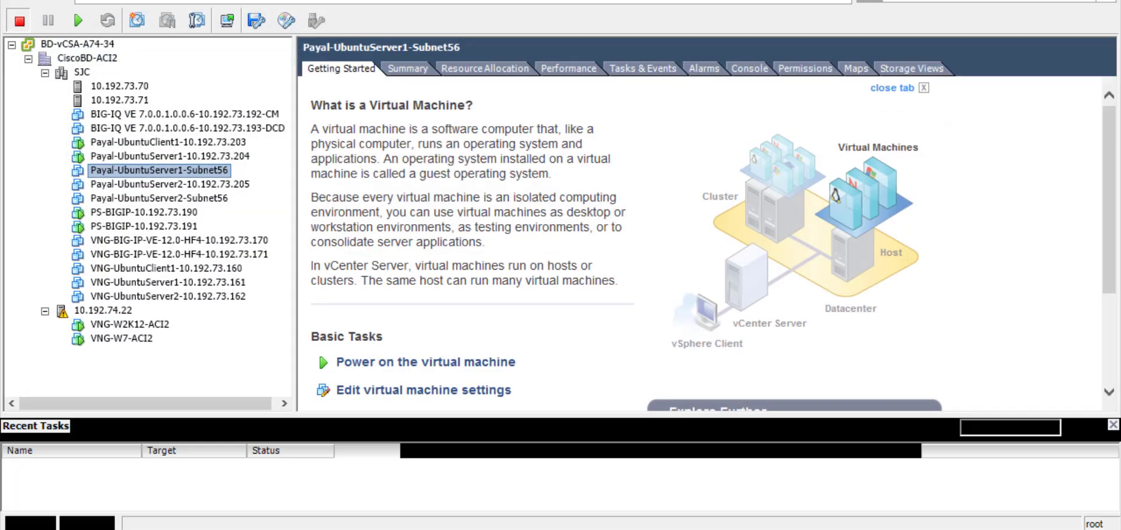
Power on the Subnet56 Ubuntu server VM from its Power actions menu.
{"action": "right_click", "coordinate": [219, 172]}
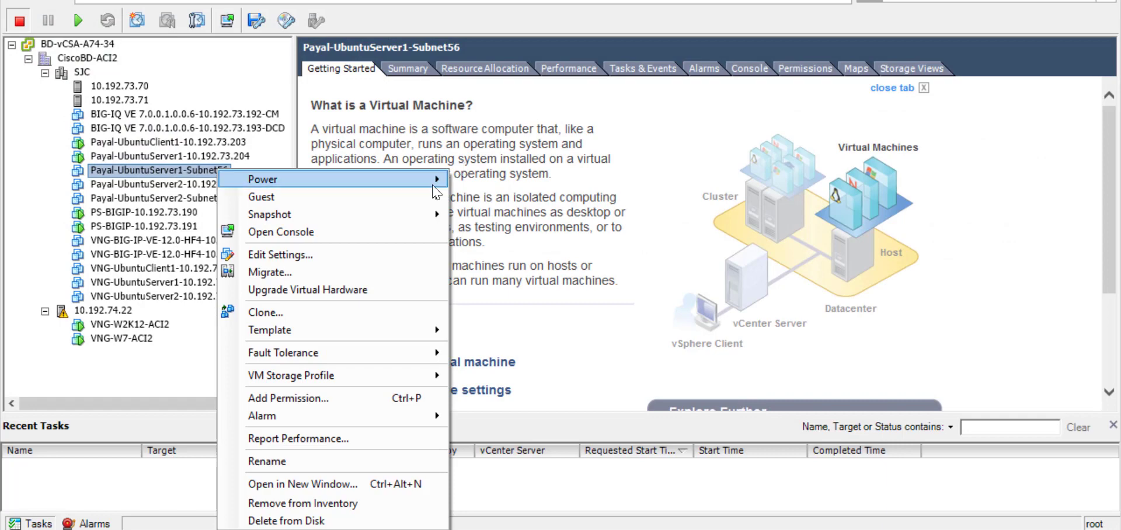
{"action": "mouse_move", "coordinate": [435, 190]}
{"action": "left_click", "coordinate": [499, 184]}
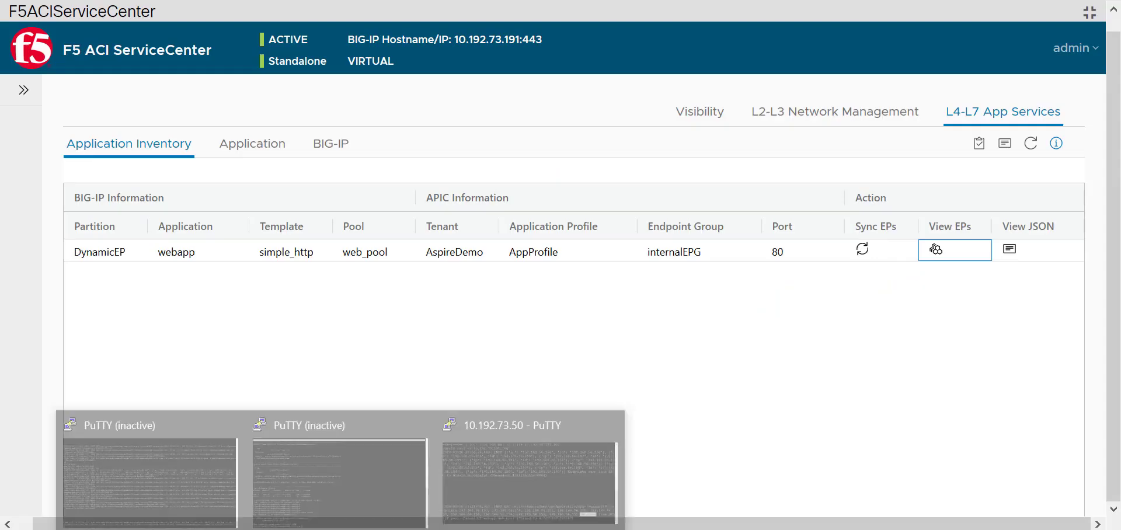
Watch the APIC log tail for the entry reporting 192.168.56.150–158 attached to web_pool.
{"action": "left_click", "coordinate": [505, 468]}
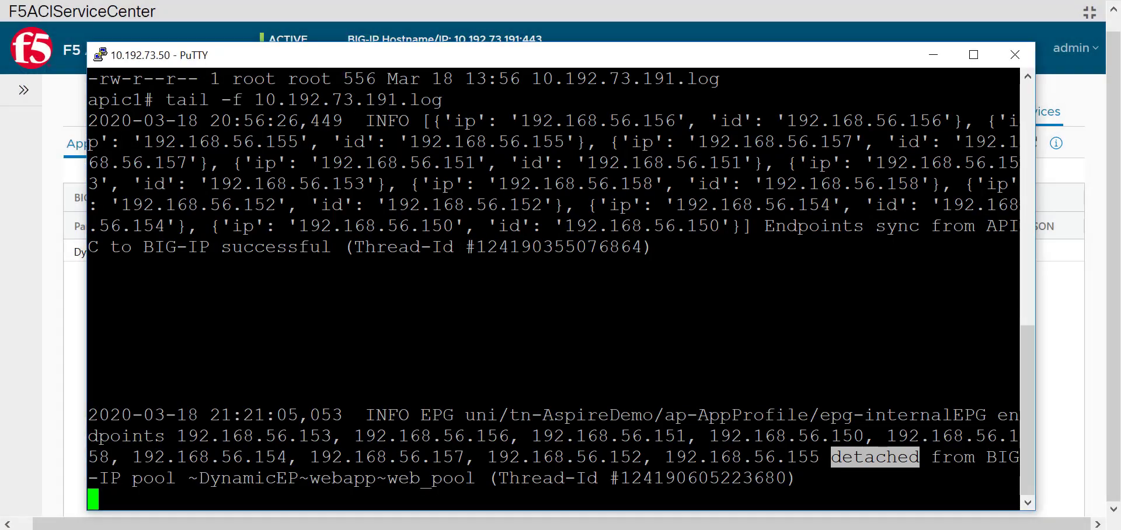
{"action": "key", "text": "Return"}
{"action": "key", "text": "Return"}
{"action": "key", "text": "Return"}
{"action": "key", "text": "Return"}
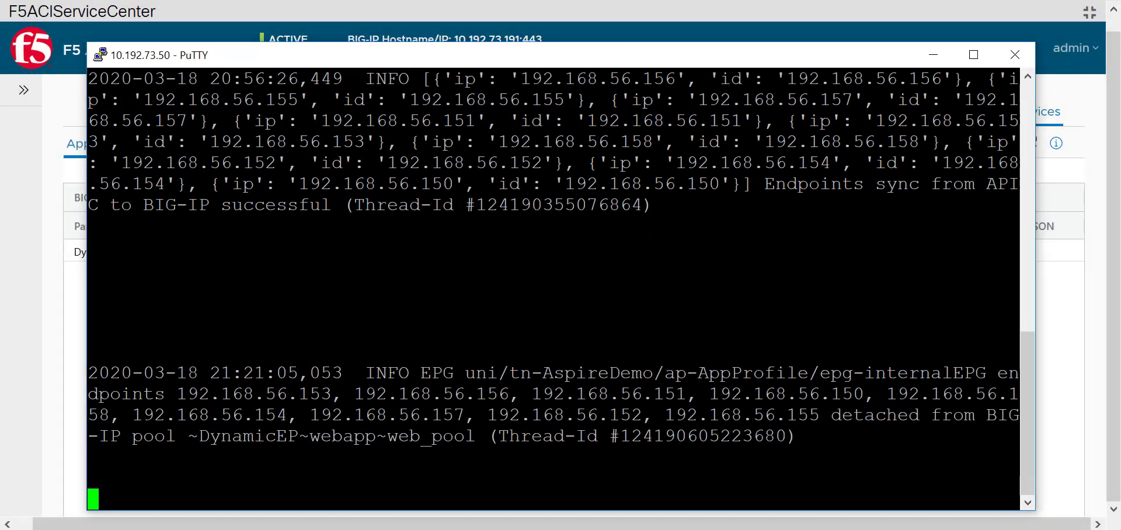
{"action": "key", "text": "Return"}
{"action": "key", "text": "Return"}
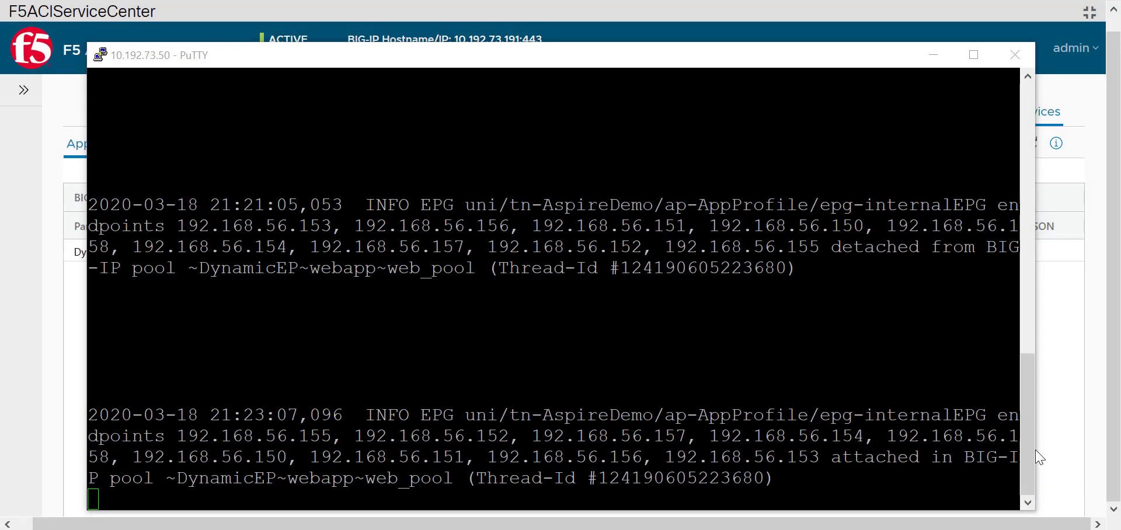
{"action": "double_click", "coordinate": [882, 458]}
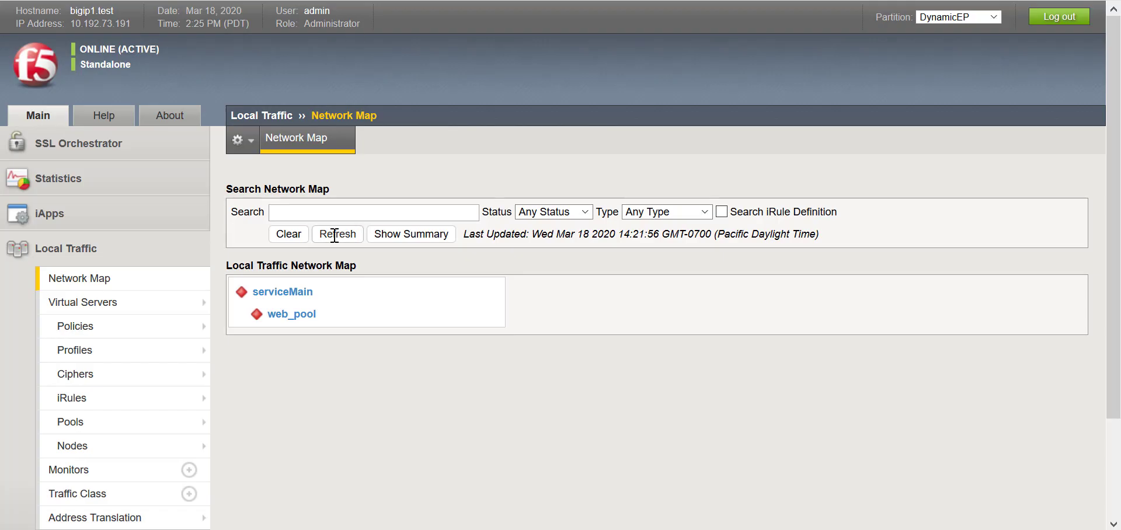
Reload the DynamicEP network map and view web_pool's nine dynamic endpoints in ServiceCenter.
{"action": "left_click", "coordinate": [165, 289]}
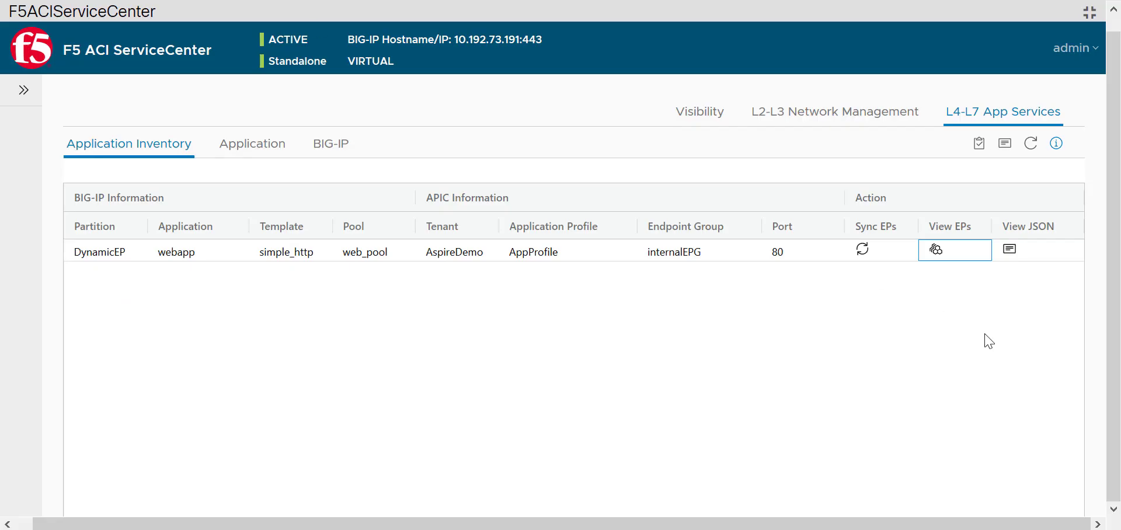
{"action": "left_click", "coordinate": [938, 251]}
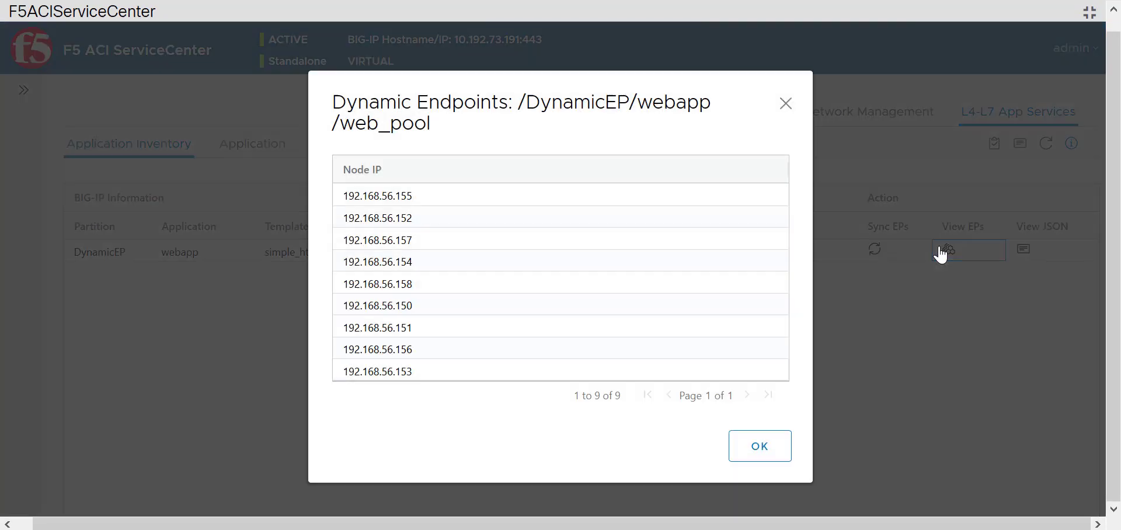
{"action": "left_click", "coordinate": [770, 457]}
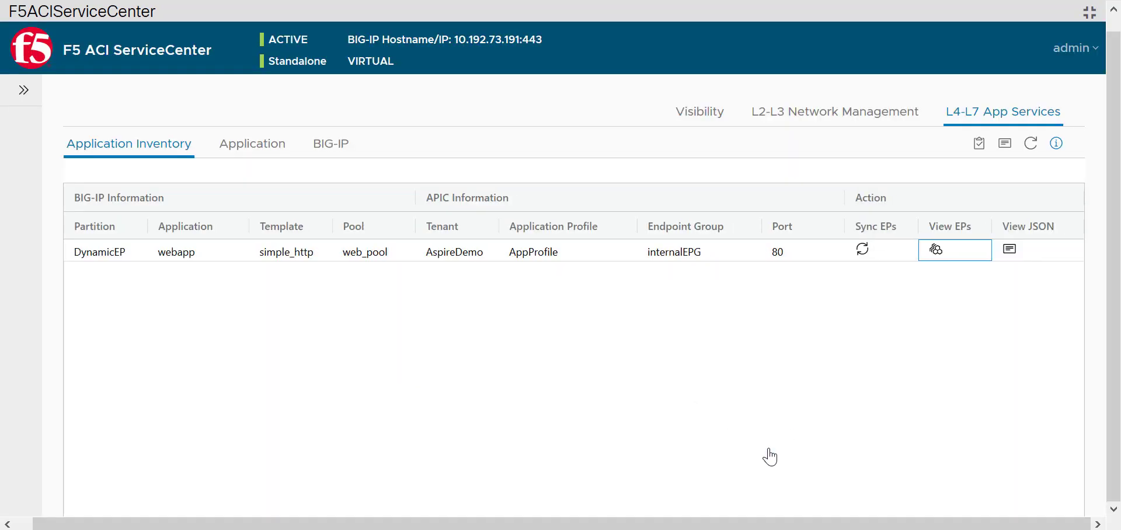
Export the ServiceCenter database from the admin menu and save the zip archive to disk.
{"action": "left_click", "coordinate": [23, 90]}
{"action": "left_click", "coordinate": [1075, 48]}
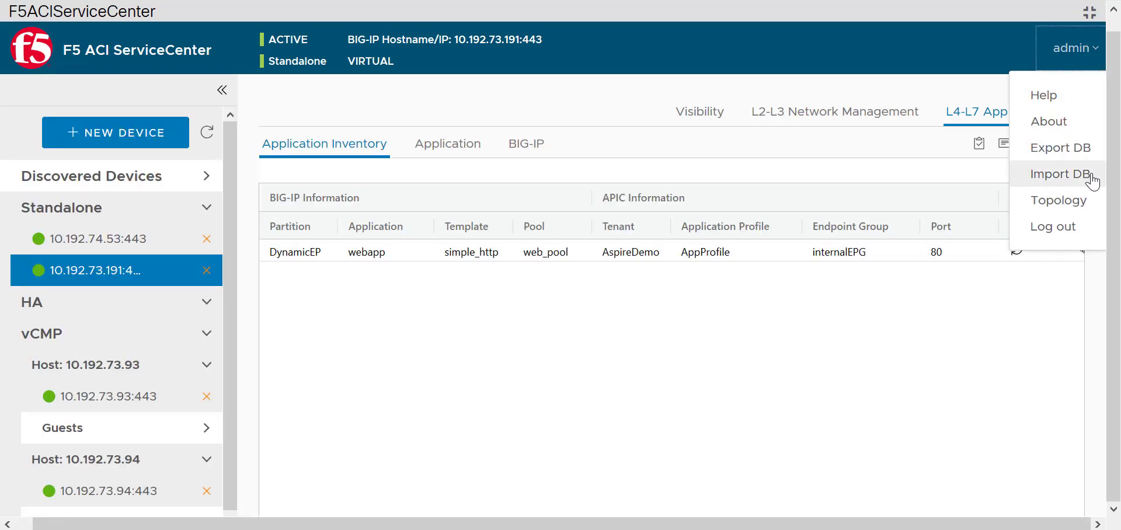
{"action": "left_click", "coordinate": [1084, 157]}
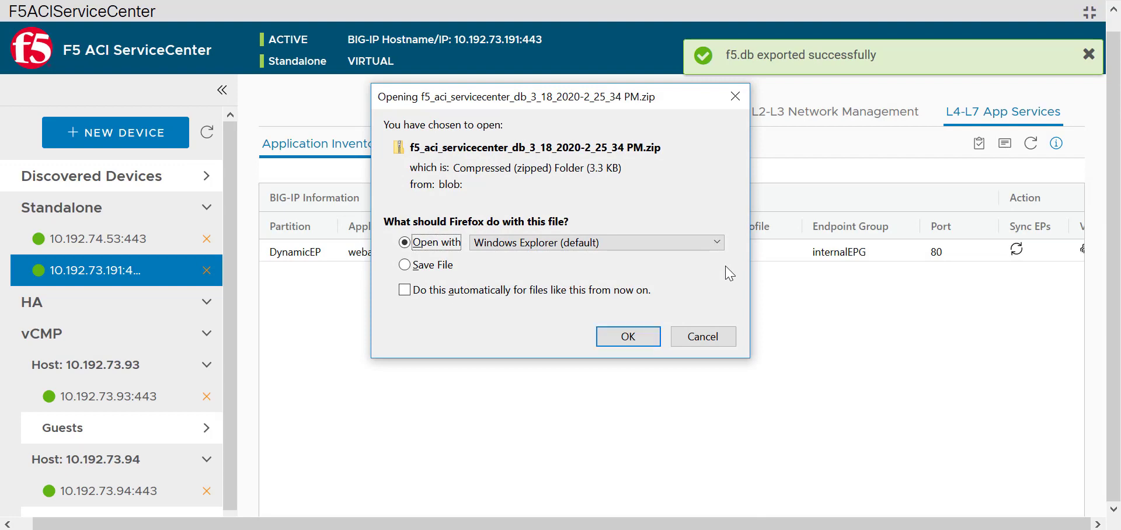
{"action": "left_click", "coordinate": [432, 264]}
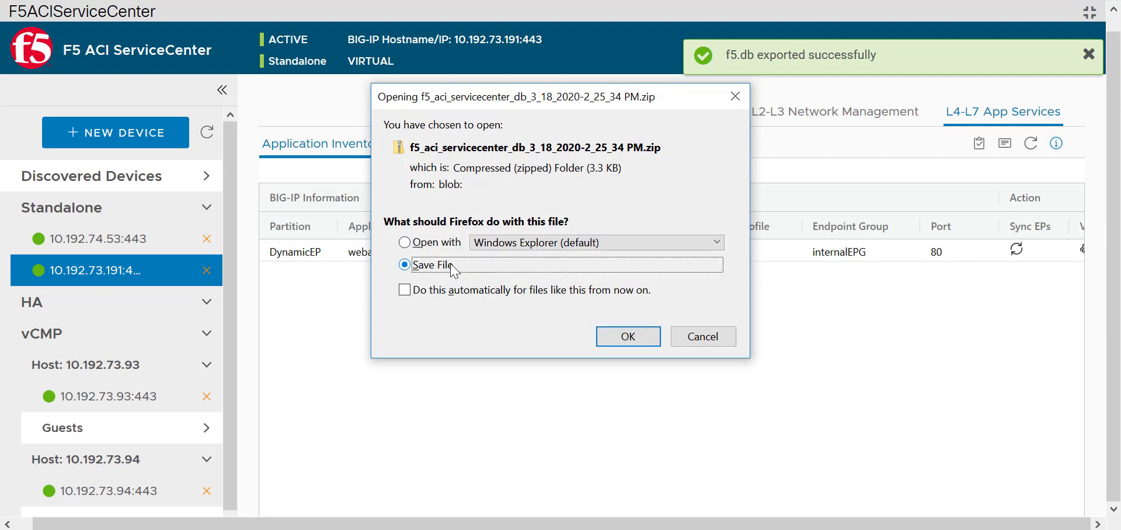
{"action": "left_click", "coordinate": [630, 341]}
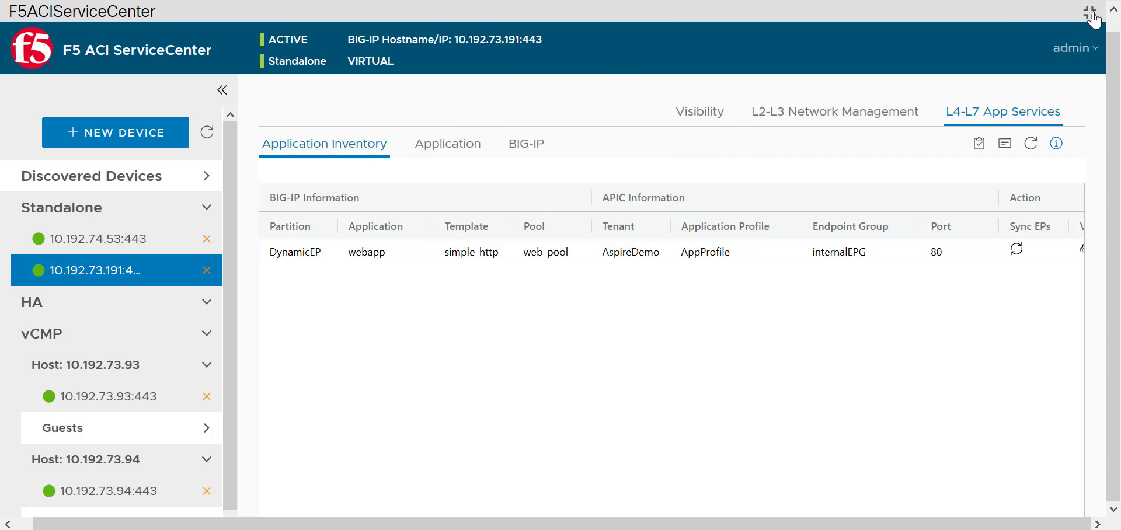
{"action": "left_click", "coordinate": [1090, 12]}
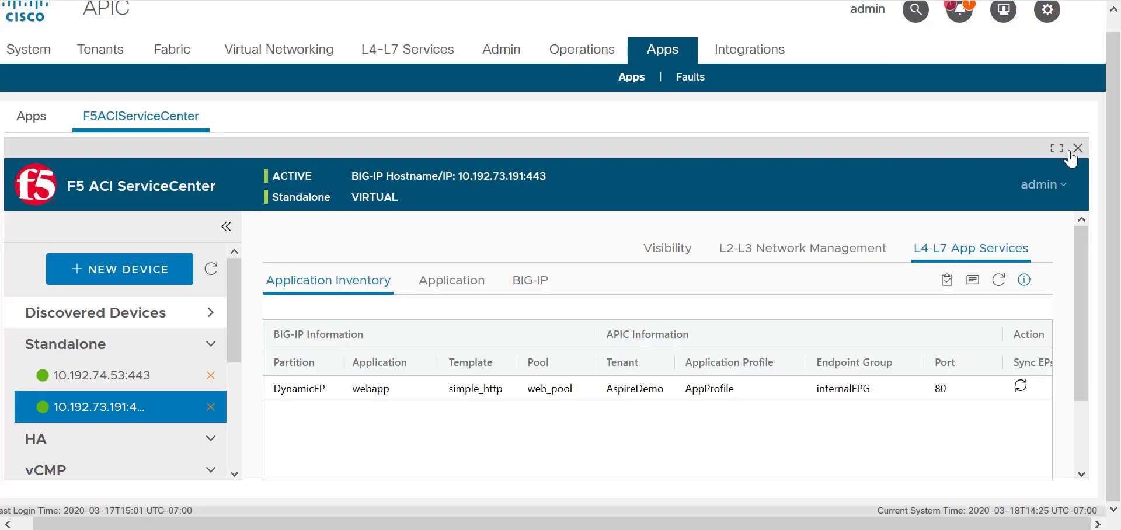
Close the ServiceCenter app and disable it on the APIC Apps page.
{"action": "left_click", "coordinate": [1078, 148]}
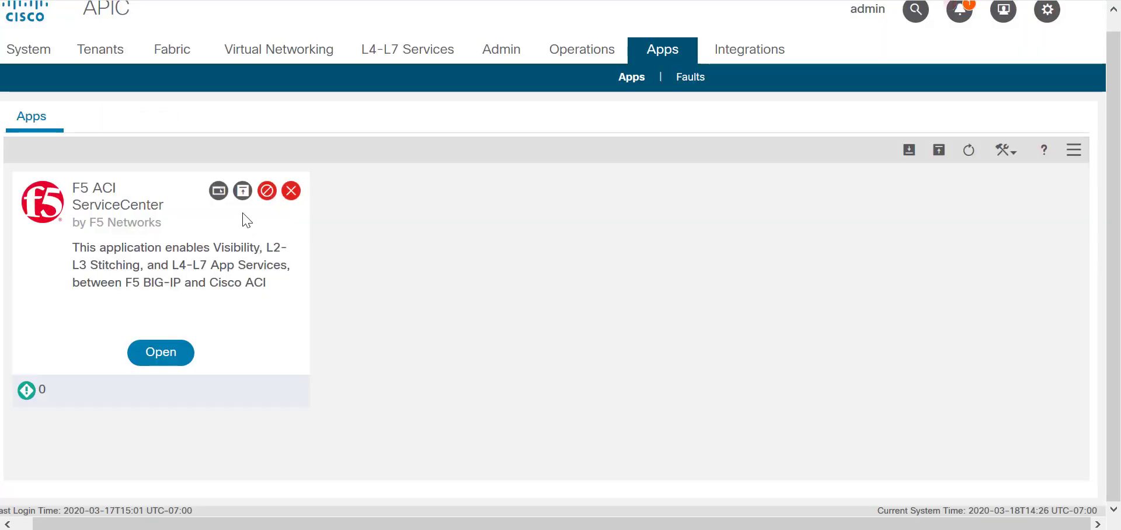
{"action": "left_click", "coordinate": [266, 192]}
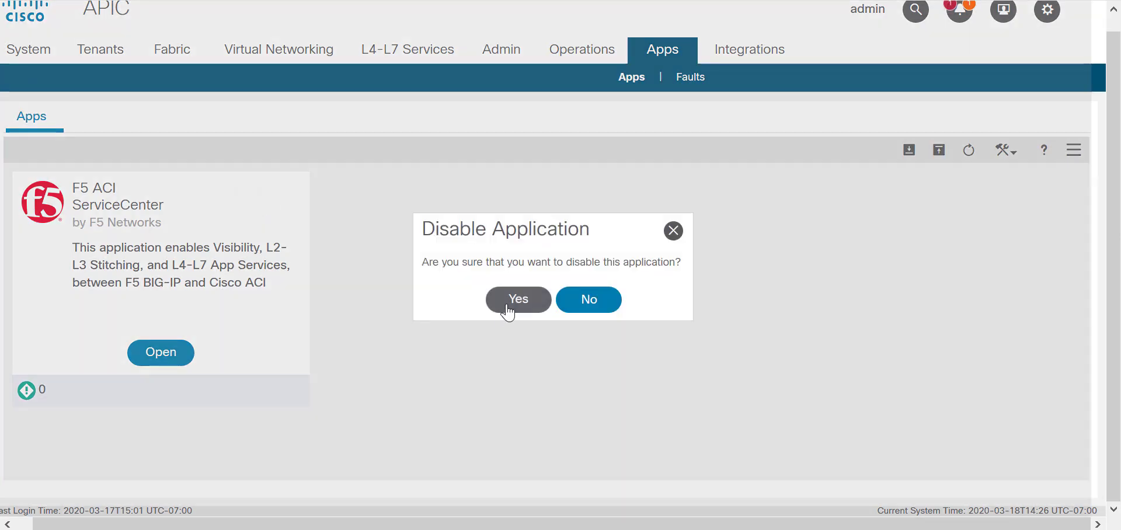
{"action": "left_click", "coordinate": [507, 305]}
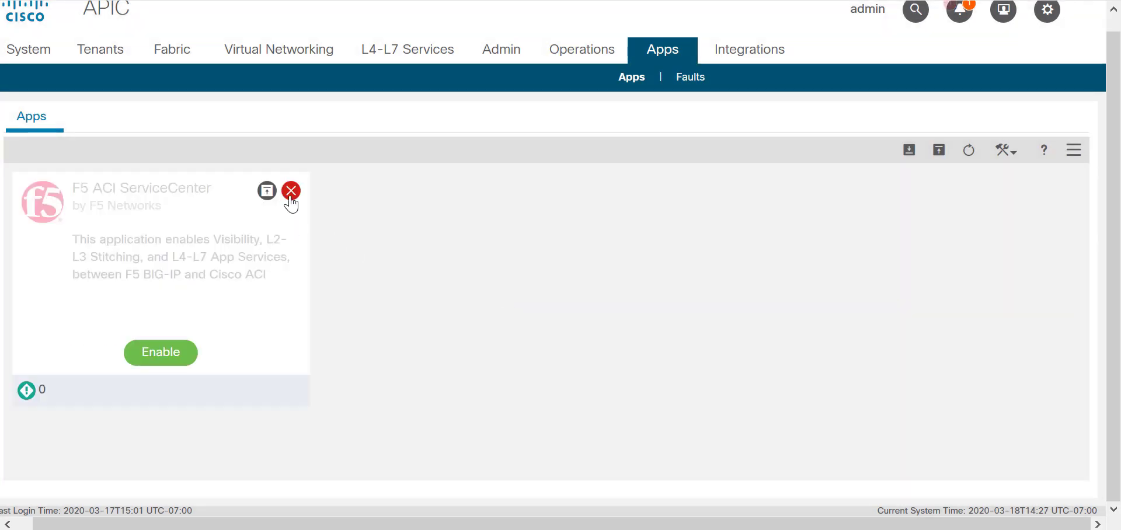
Delete the disabled F5 ACI ServiceCenter app from APIC.
{"action": "left_click", "coordinate": [291, 191]}
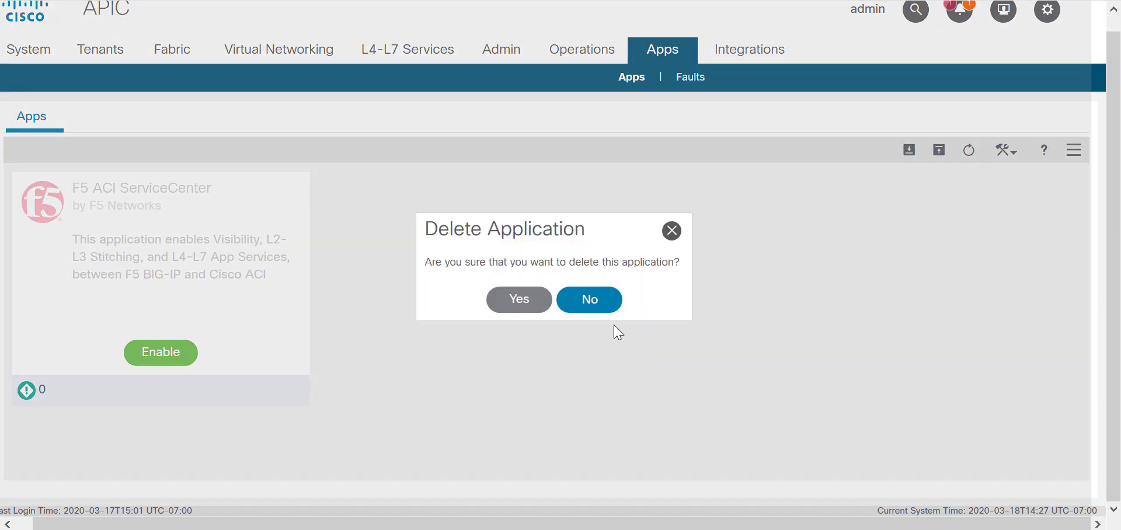
{"action": "left_click", "coordinate": [531, 304]}
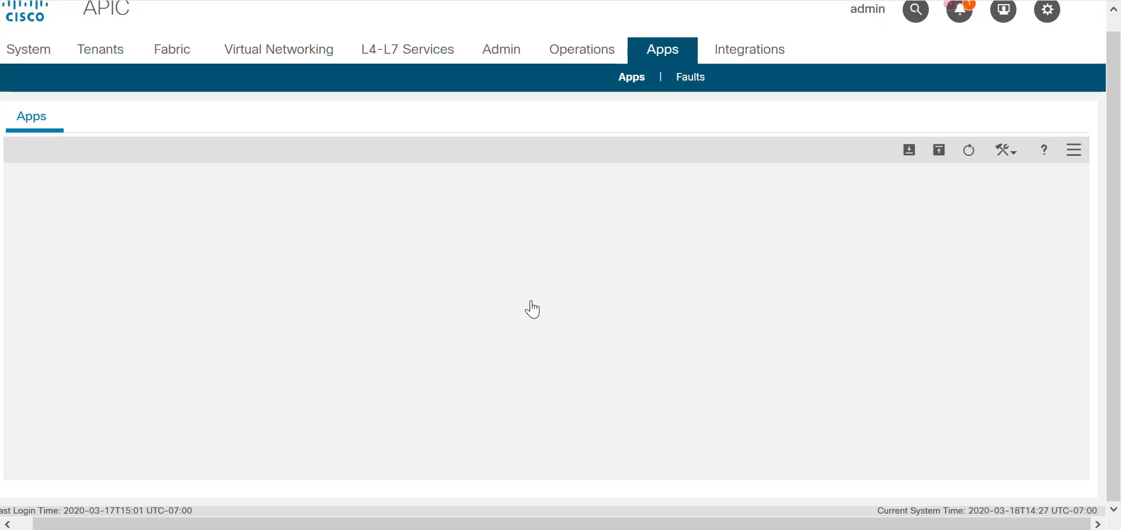
{"action": "left_click", "coordinate": [939, 150]}
Upload the F5 ACI ServiceCenter package, enable the app, and open it.
{"action": "left_click", "coordinate": [701, 309]}
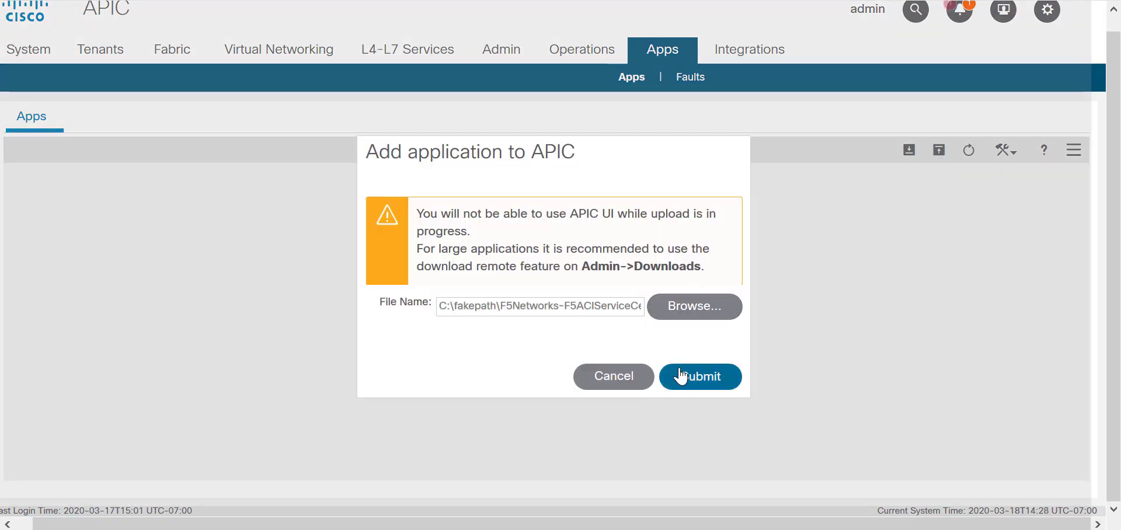
{"action": "left_click", "coordinate": [693, 379]}
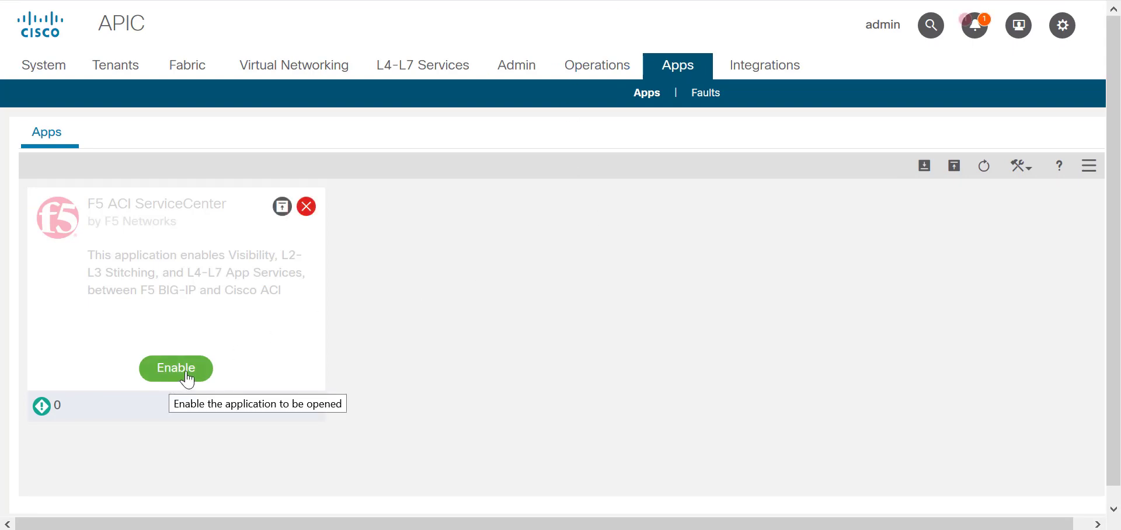
{"action": "left_click", "coordinate": [171, 382]}
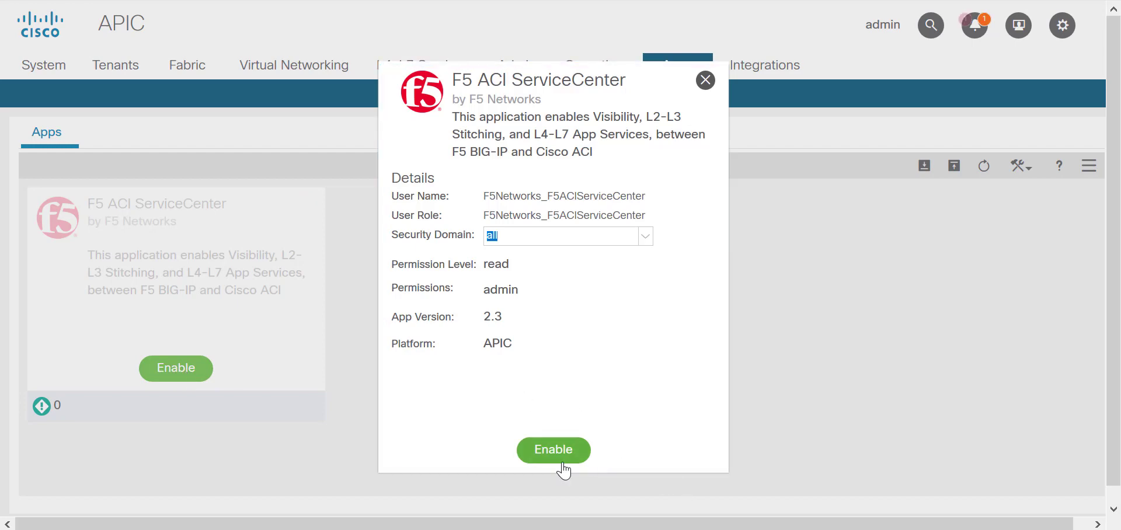
{"action": "left_click", "coordinate": [550, 456]}
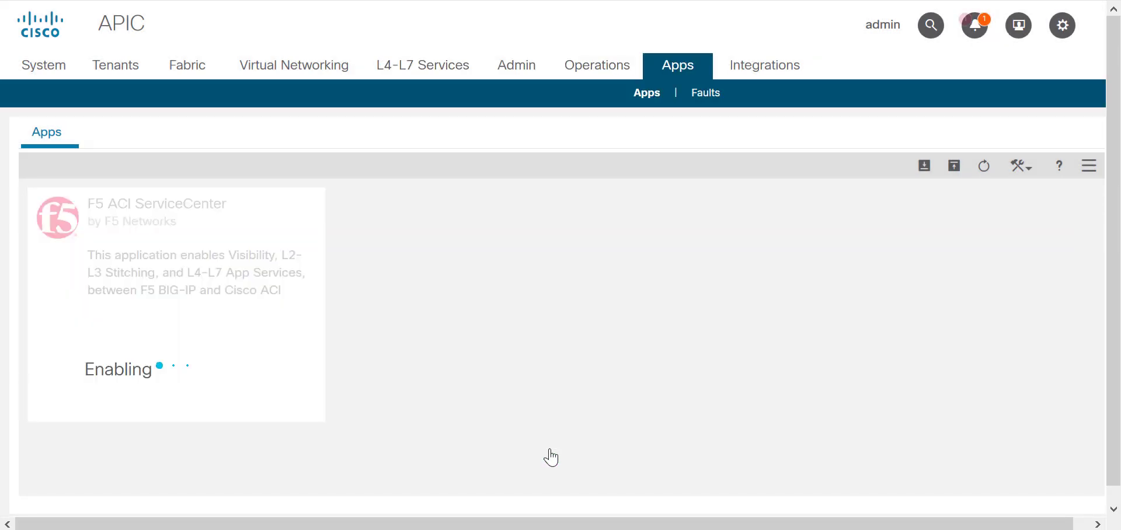
{"action": "left_click", "coordinate": [162, 379]}
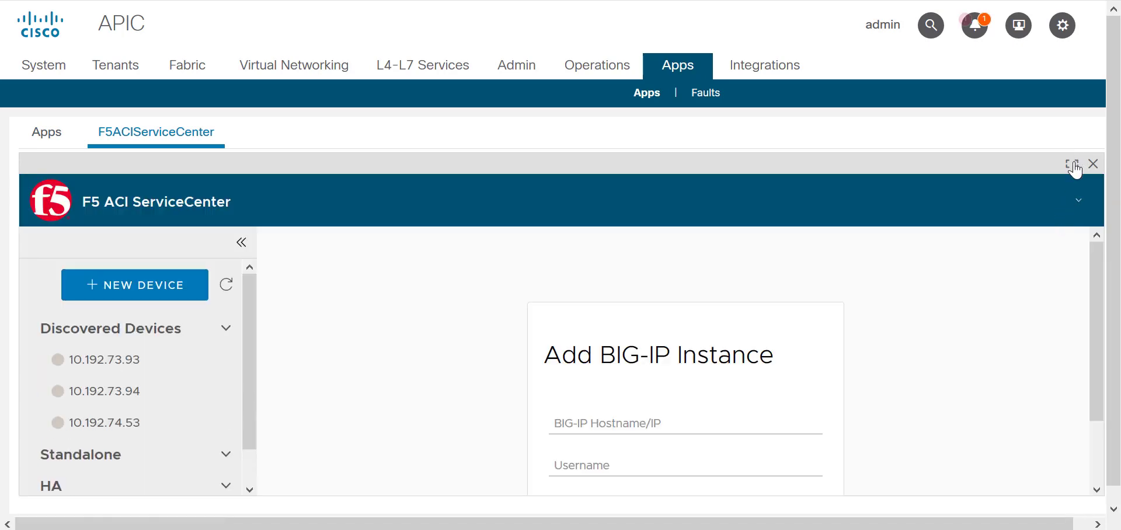
Import f5.db to restore standalone devices 10.192.74.53 and 10.192.73.191 and vCMP host 10.192.73.93.
{"action": "left_click", "coordinate": [1077, 164]}
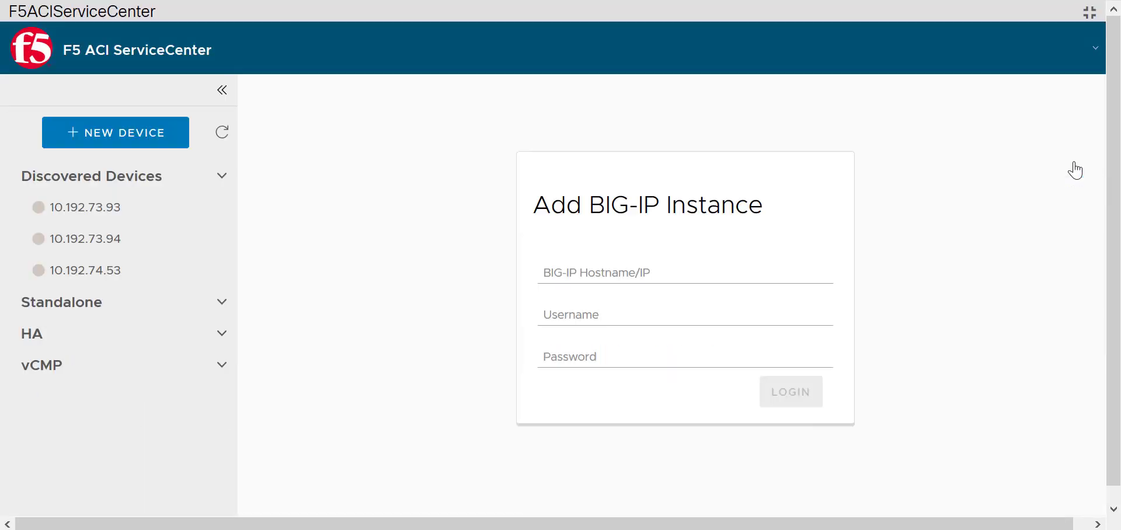
{"action": "left_click", "coordinate": [225, 306]}
{"action": "left_click", "coordinate": [1095, 51]}
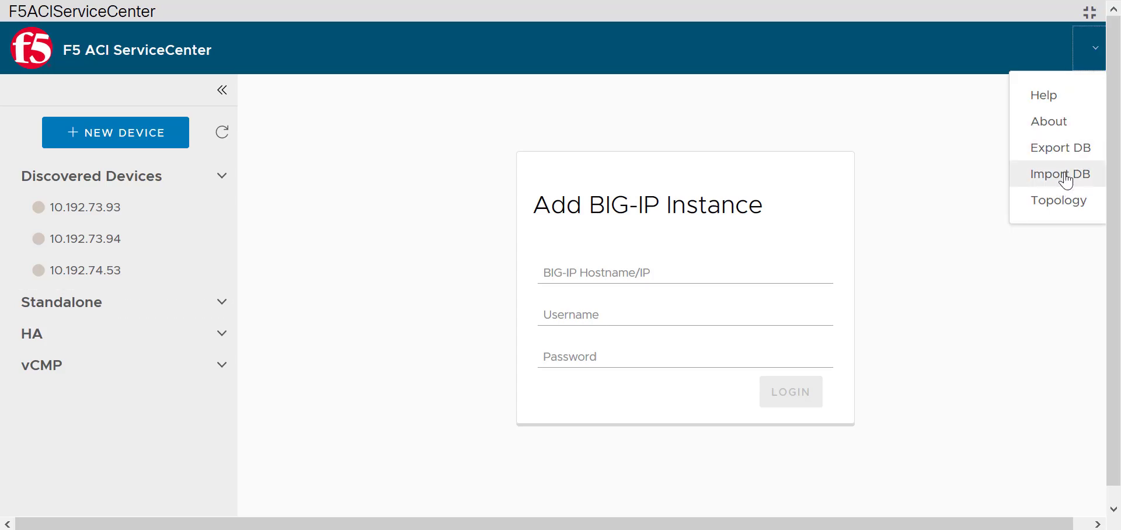
{"action": "left_click", "coordinate": [1064, 177]}
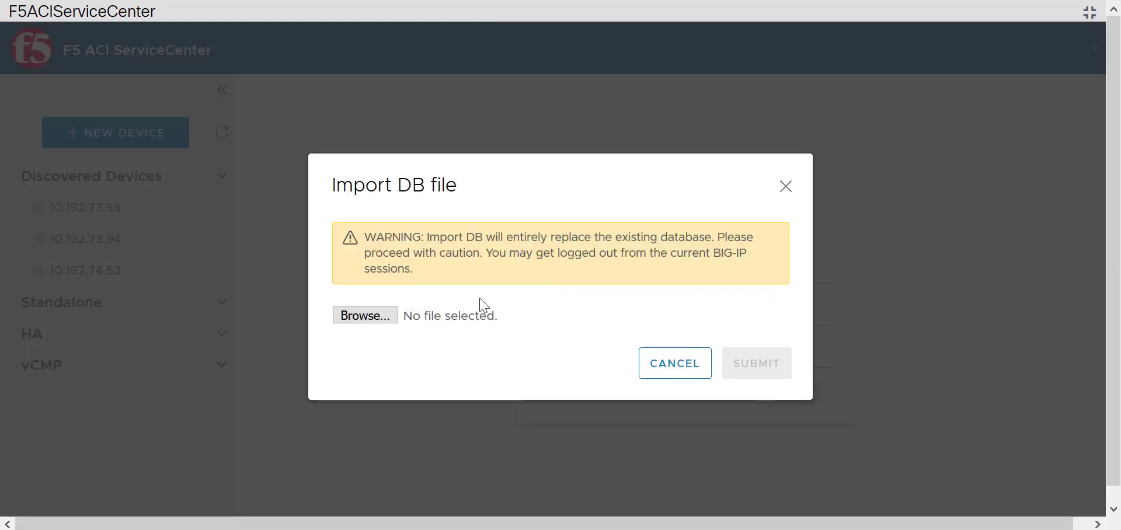
{"action": "left_click", "coordinate": [380, 316]}
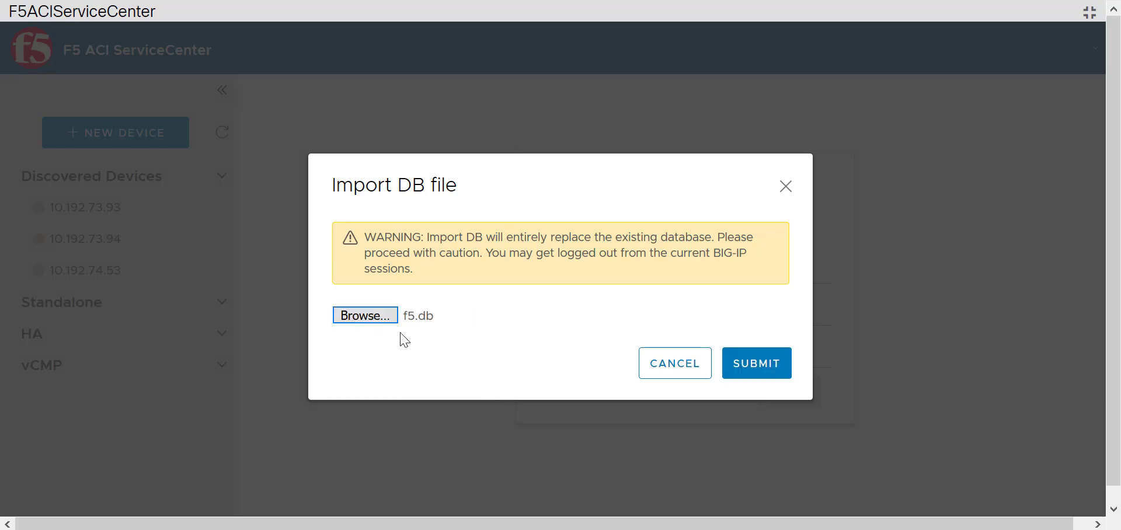
{"action": "left_click", "coordinate": [766, 372]}
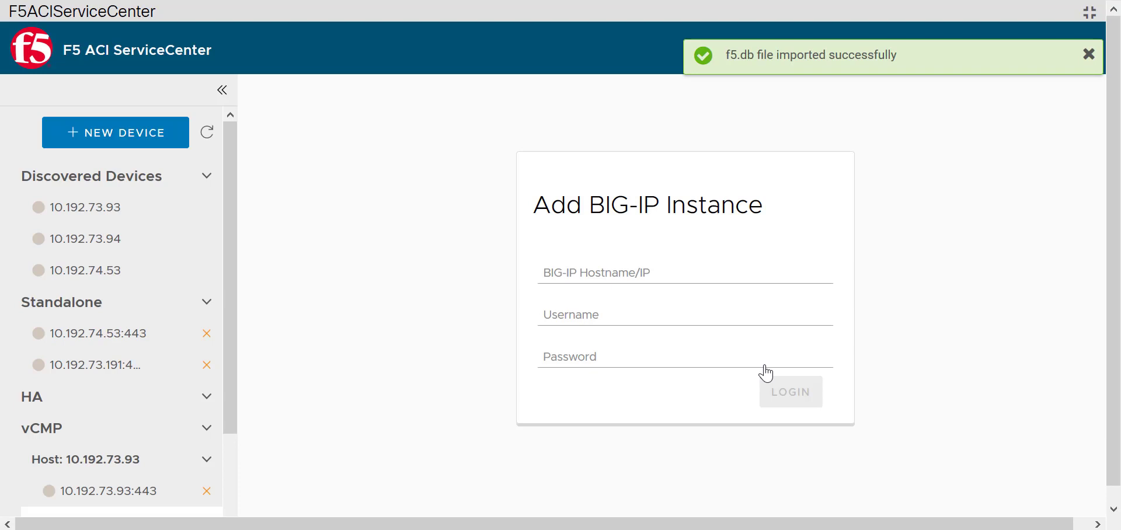
Log in to standalone BIG-IP 10.192.73.191 with its username and password to list vlan-471 and vlan-450.
{"action": "left_click", "coordinate": [130, 367]}
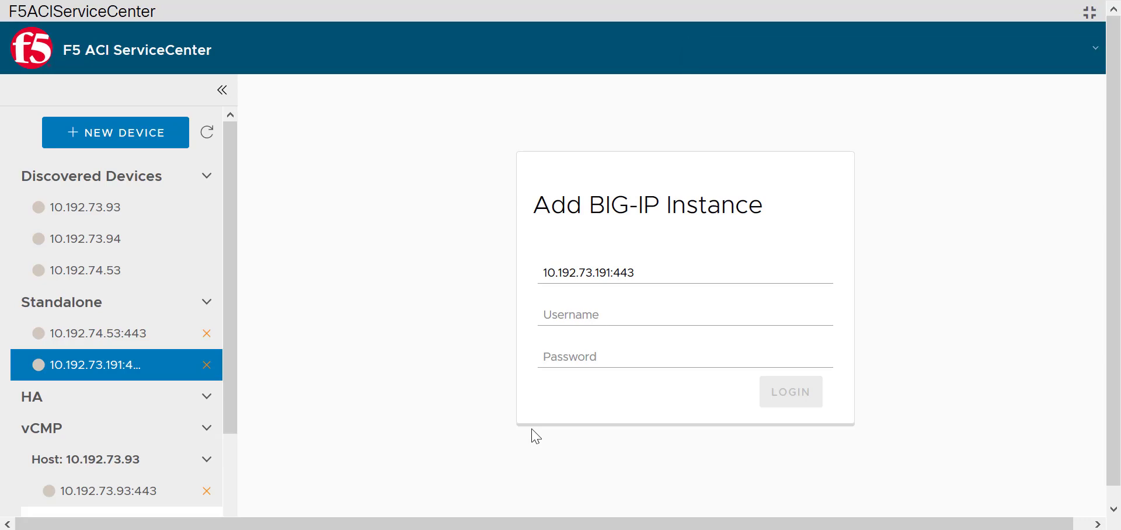
{"action": "left_click", "coordinate": [599, 321]}
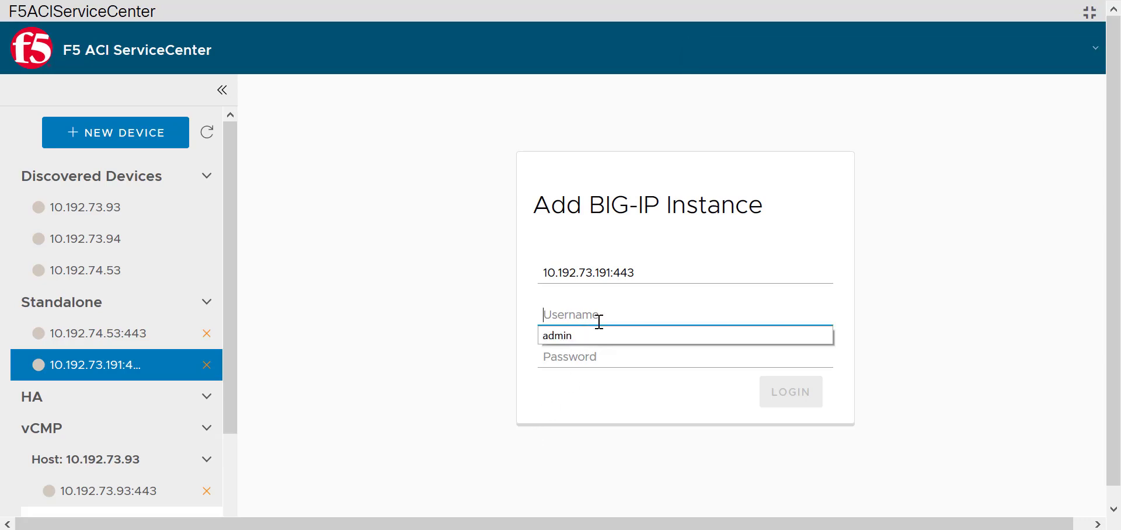
{"action": "type", "text": "admin"}
{"action": "key", "text": "Tab"}
{"action": "type", "text": "admin"}
{"action": "key", "text": "Return"}
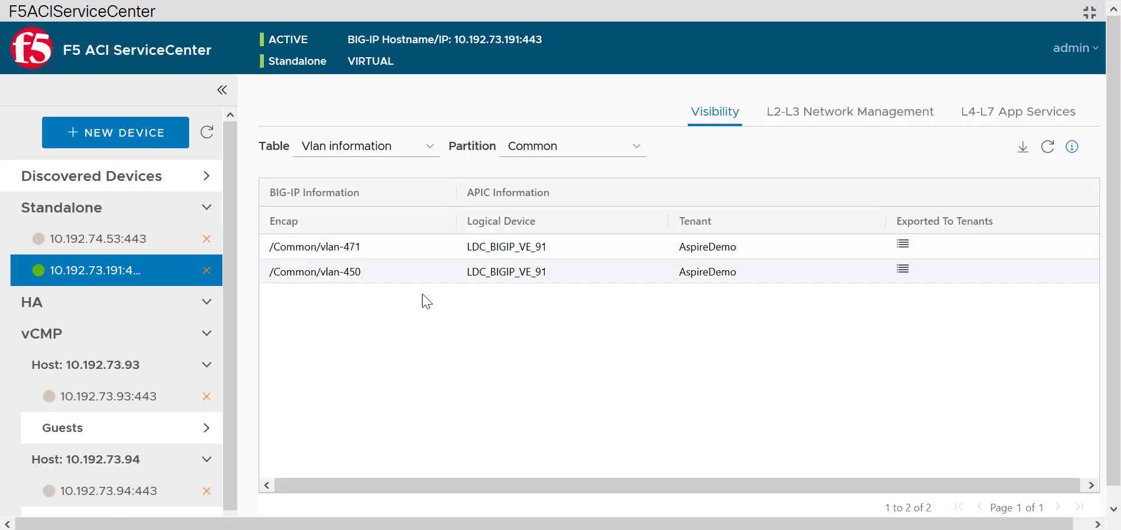
{"action": "left_click", "coordinate": [1054, 125]}
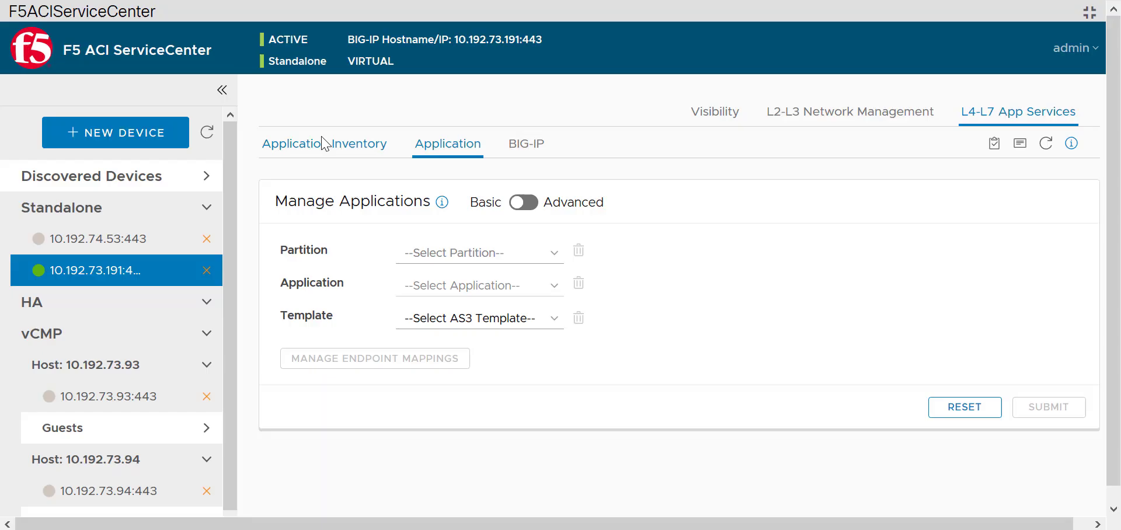
{"action": "left_click", "coordinate": [323, 143]}
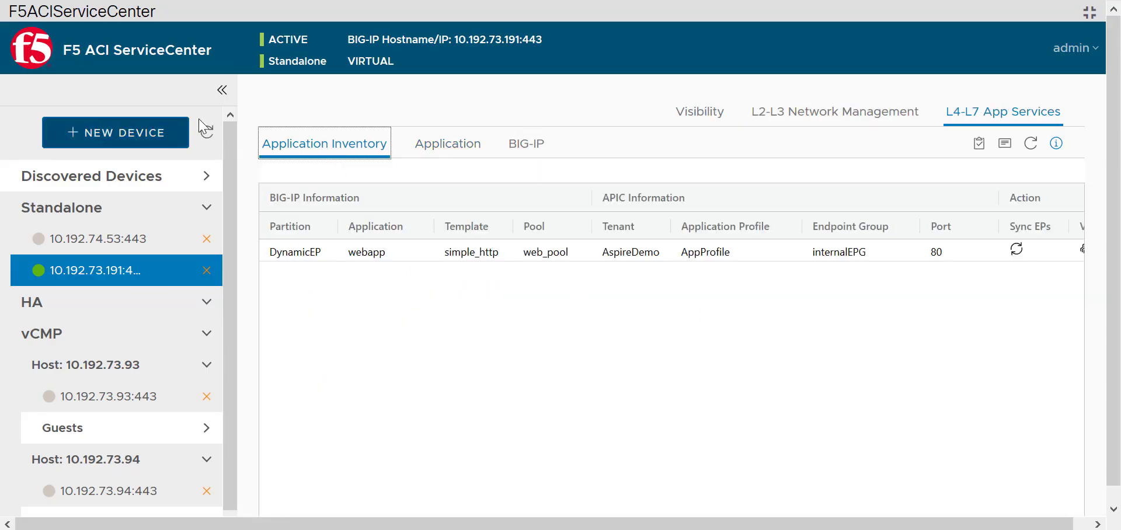
{"action": "left_click", "coordinate": [221, 90]}
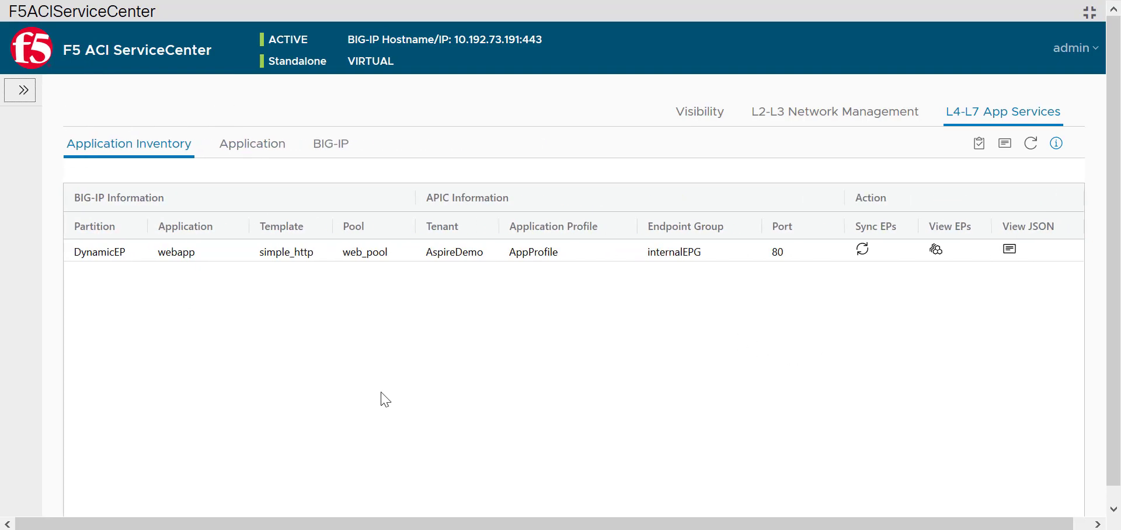
{"action": "left_click", "coordinate": [26, 100]}
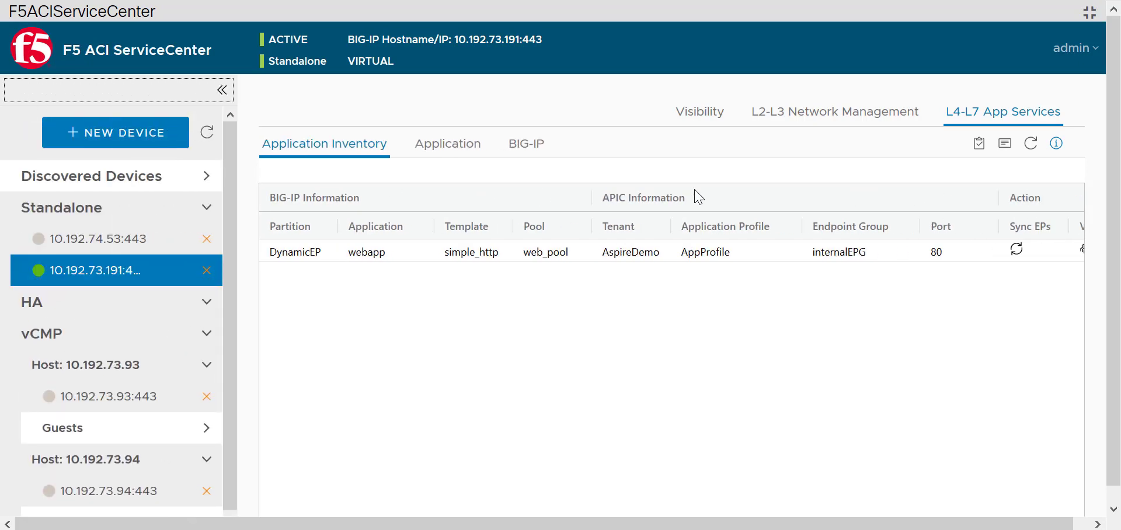
{"action": "left_click", "coordinate": [704, 129]}
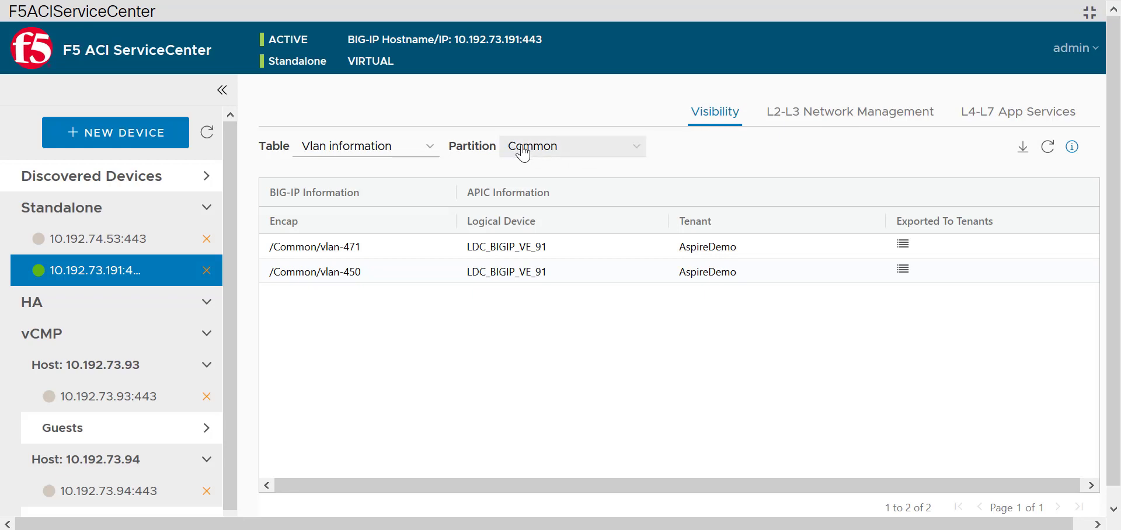
Show the DynamicEP partition's VIP information table, nine webapp rows, with the device sidebar hidden.
{"action": "left_click", "coordinate": [392, 155]}
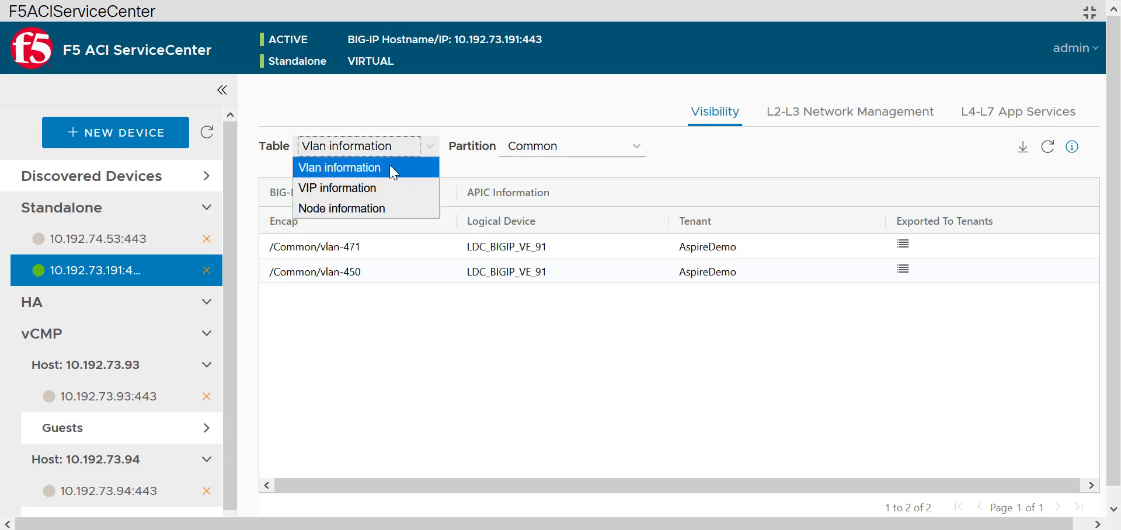
{"action": "left_click", "coordinate": [390, 209]}
{"action": "left_click", "coordinate": [525, 153]}
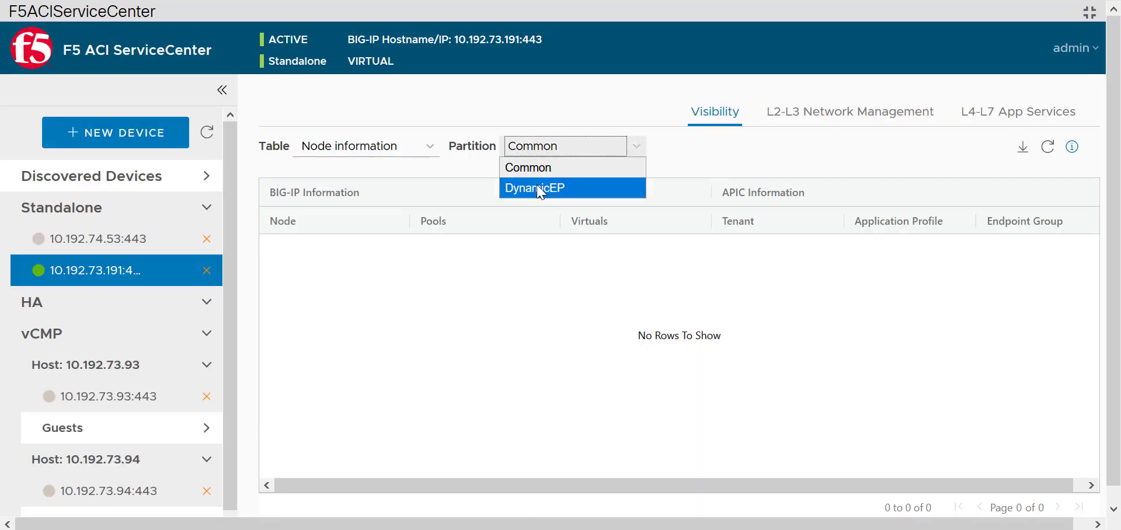
{"action": "left_click", "coordinate": [538, 187]}
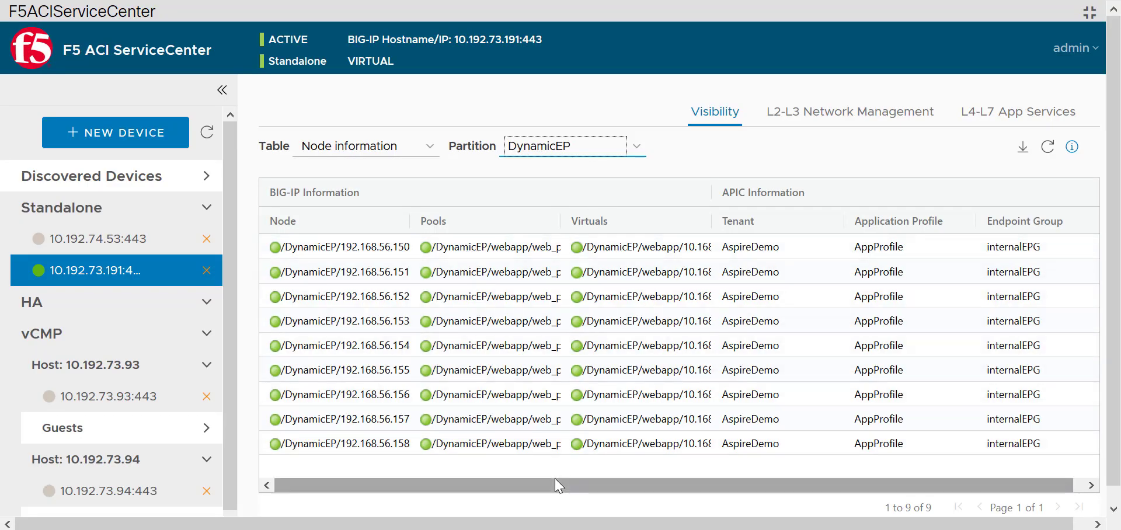
{"action": "left_click", "coordinate": [415, 146]}
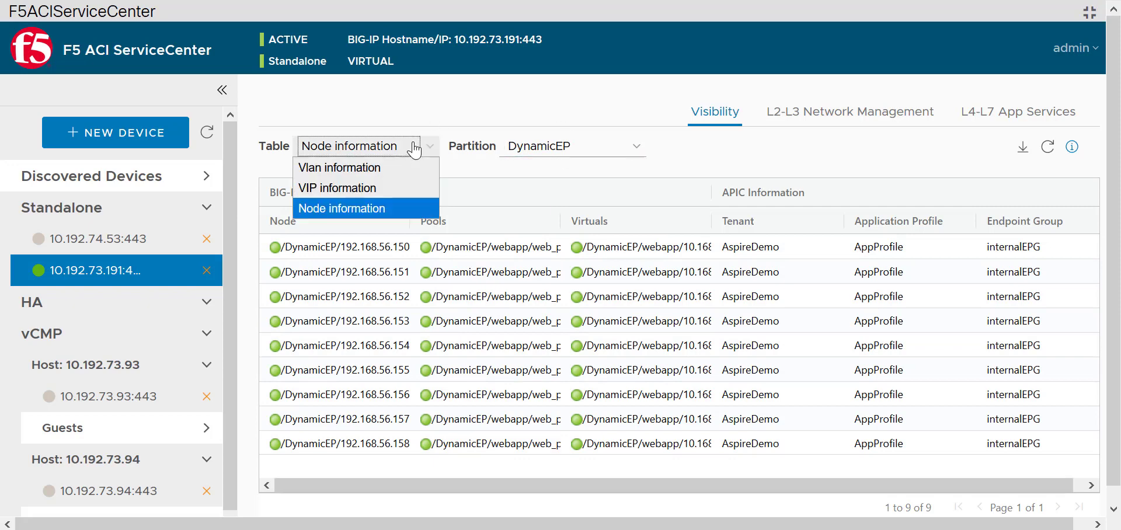
{"action": "left_click", "coordinate": [407, 188]}
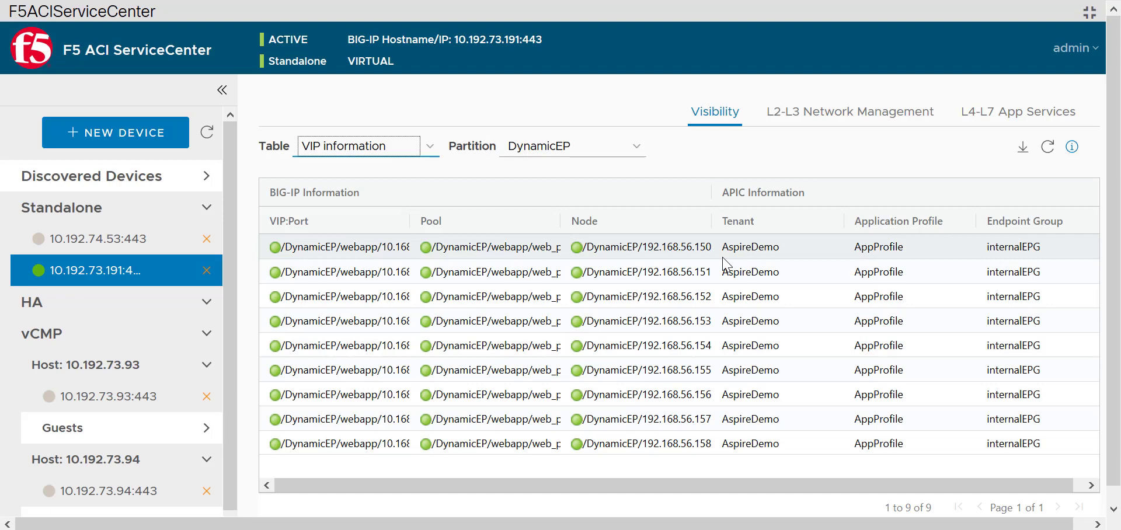
{"action": "left_click", "coordinate": [223, 90]}
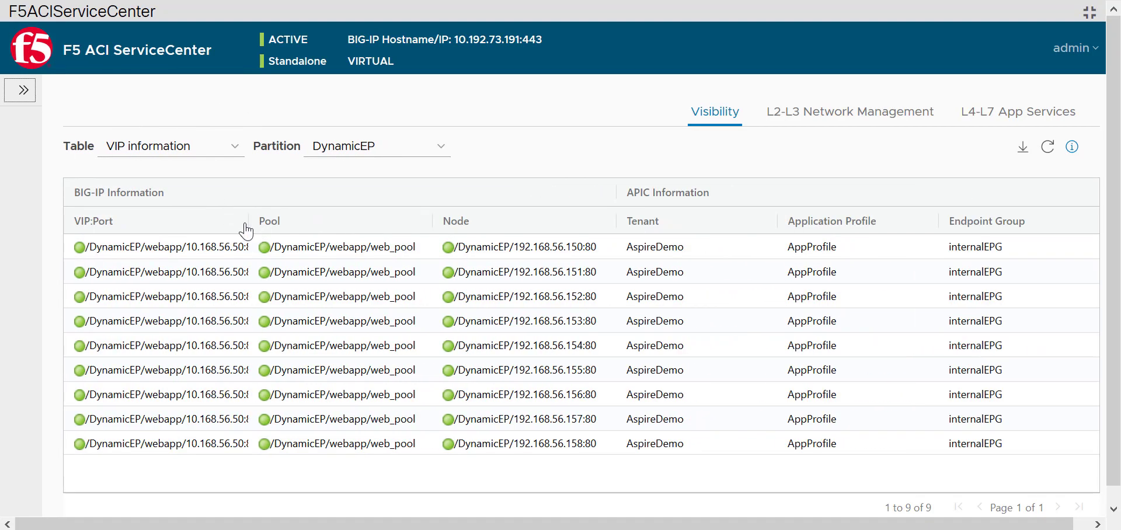
Widen the VIP:Port column and re-expand the device sidebar.
{"action": "left_click_drag", "start_coordinate": [249, 221], "coordinate": [307, 223]}
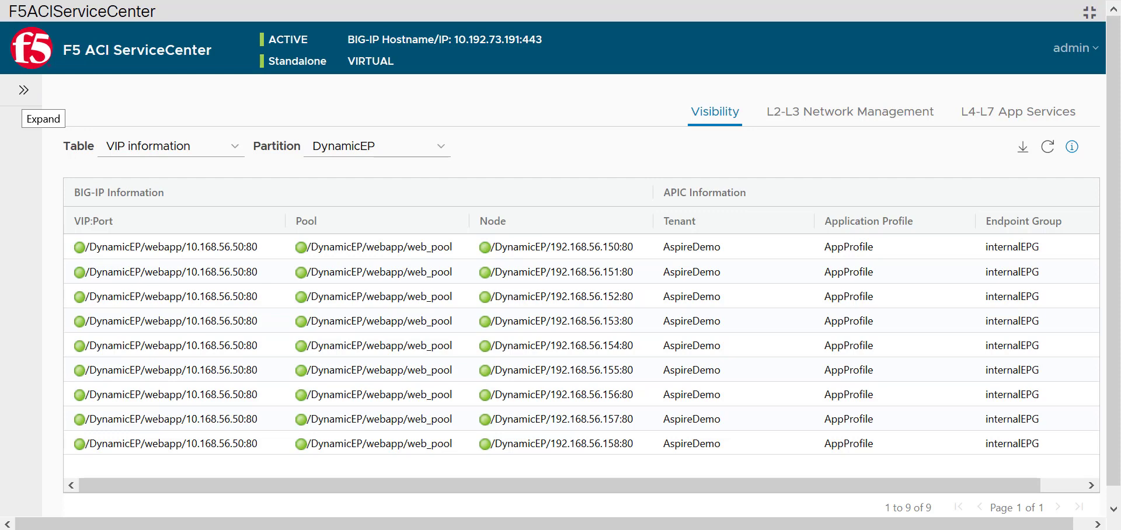
{"action": "left_click", "coordinate": [22, 93]}
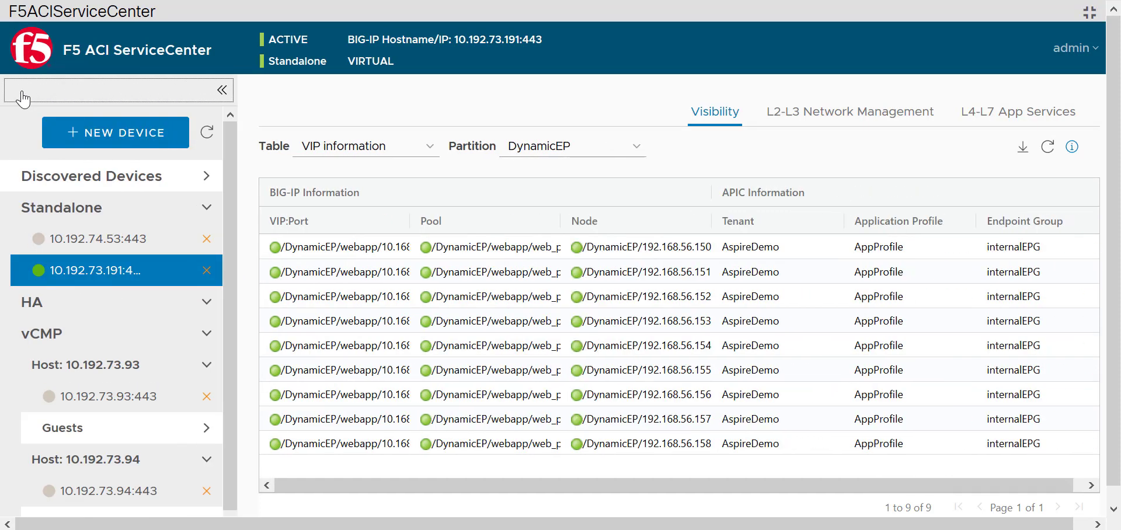